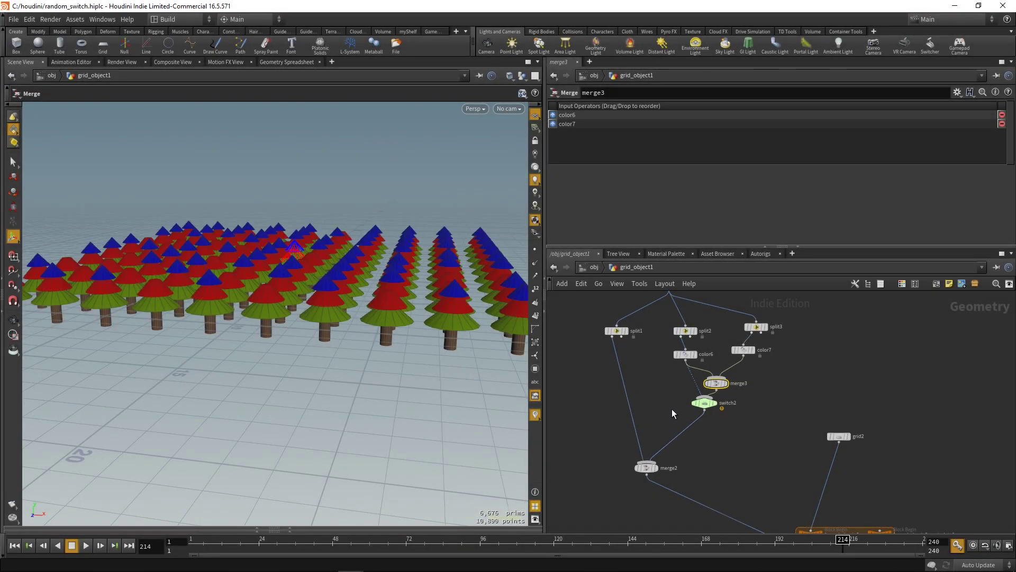
Add a Null node beside the merge of the two coloured cones and wire it into switch2 as another input.
{"action": "key", "text": "Tab"}
{"action": "type", "text": "null"}
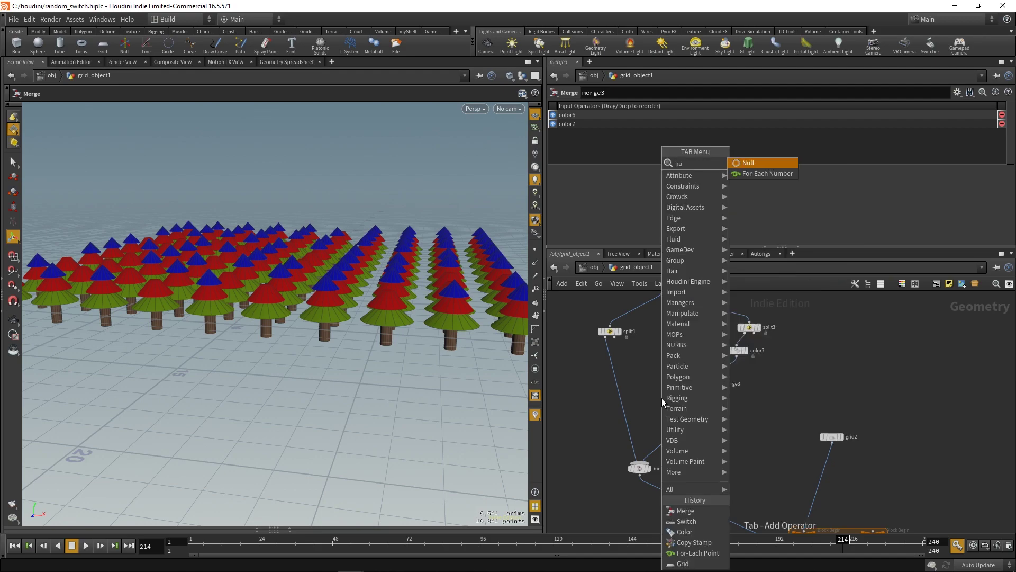
{"action": "key", "text": "Return"}
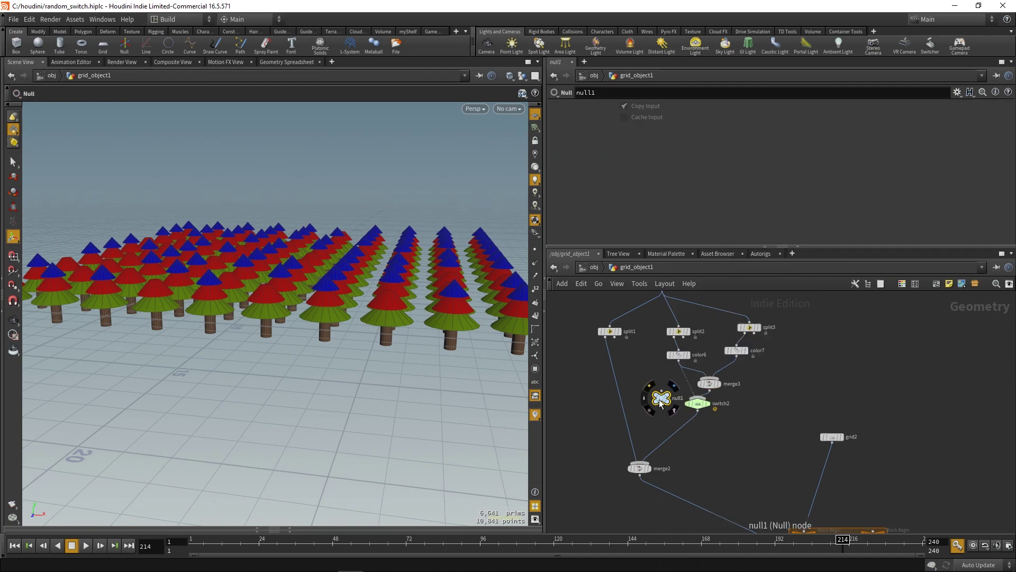
{"action": "left_click", "coordinate": [653, 388]}
{"action": "scroll", "coordinate": [660, 393], "scroll_direction": "up", "scroll_amount": 2}
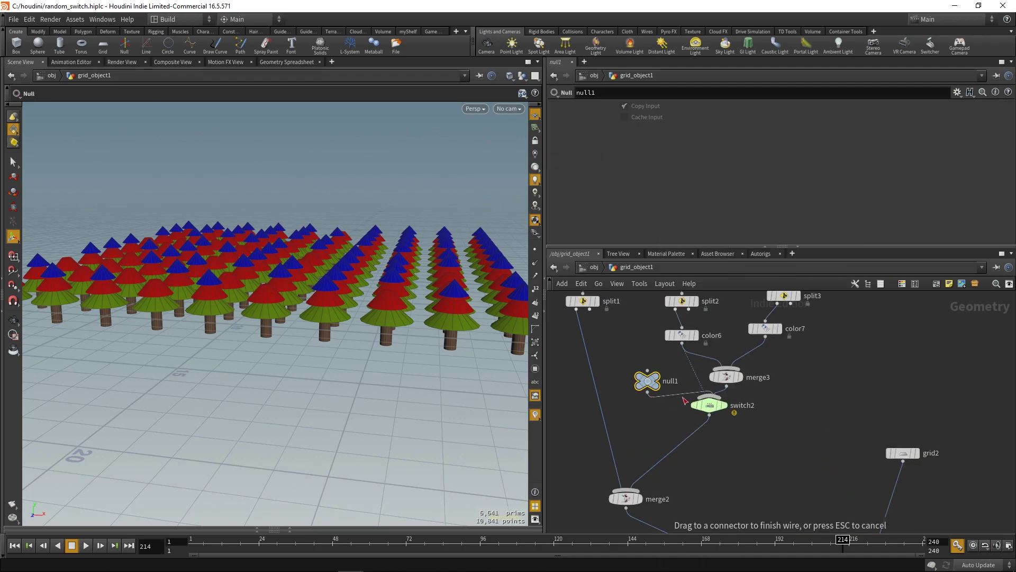
{"action": "left_click_drag", "start_coordinate": [685, 400], "coordinate": [682, 397]}
{"action": "left_click_drag", "start_coordinate": [238, 291], "coordinate": [309, 304], "text": "alt"}
{"action": "middle_click_drag", "start_coordinate": [616, 423], "coordinate": [613, 430]}
{"action": "key", "text": "Escape"}
{"action": "left_click_drag", "start_coordinate": [337, 331], "coordinate": [294, 336]}
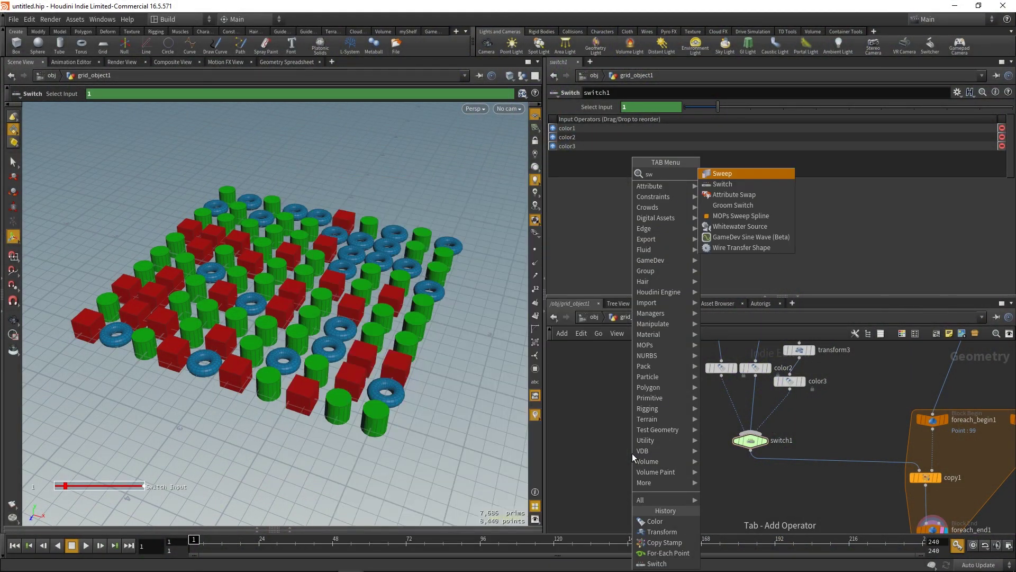
Add a Switch node in the empty area beside the existing switch1 node.
{"action": "key", "text": "Return"}
{"action": "left_click", "coordinate": [632, 453]}
{"action": "left_click_drag", "start_coordinate": [632, 454], "coordinate": [648, 452]}
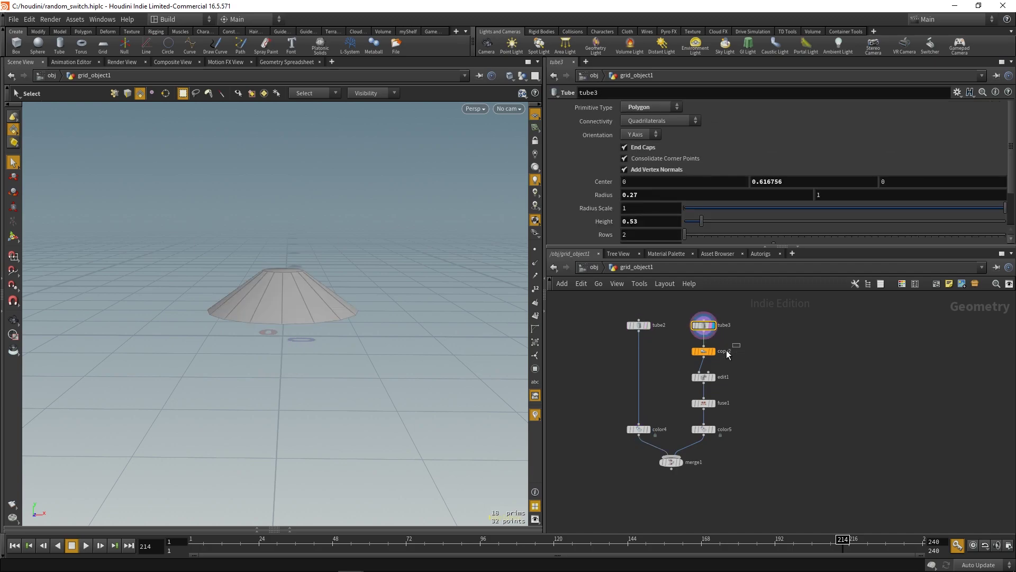
Display the tree's build stages in turn: copy2, edit1, fuse1, color5 and merge1.
{"action": "left_click", "coordinate": [703, 351]}
{"action": "left_click", "coordinate": [714, 351]}
{"action": "left_click", "coordinate": [714, 377]}
{"action": "left_click_drag", "start_coordinate": [719, 385], "coordinate": [697, 435]}
{"action": "left_click", "coordinate": [714, 403]}
{"action": "left_click", "coordinate": [714, 430]}
{"action": "left_click_drag", "start_coordinate": [676, 475], "coordinate": [672, 462]}
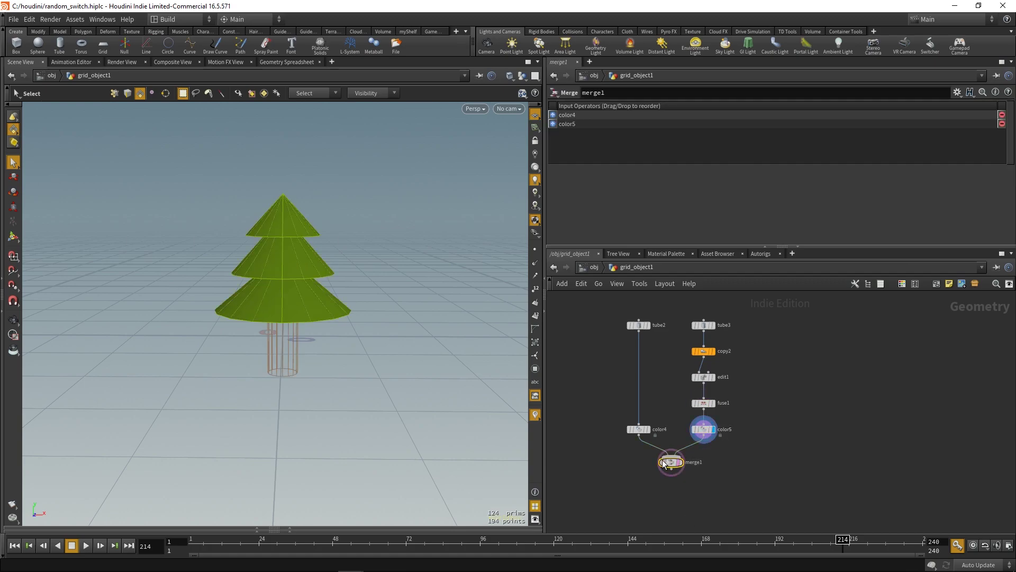
{"action": "left_click", "coordinate": [680, 462]}
Select the tree's lowest cone and its trunk, and separate them with a Split node after merge1.
{"action": "mouse_move", "coordinate": [345, 352]}
{"action": "left_mouse_down", "text": "alt"}
{"action": "mouse_move", "coordinate": [330, 352]}
{"action": "mouse_move", "coordinate": [354, 340]}
{"action": "mouse_move", "coordinate": [342, 335]}
{"action": "left_mouse_up", "text": "alt"}
{"action": "key", "text": "s"}
{"action": "double_click", "coordinate": [303, 289]}
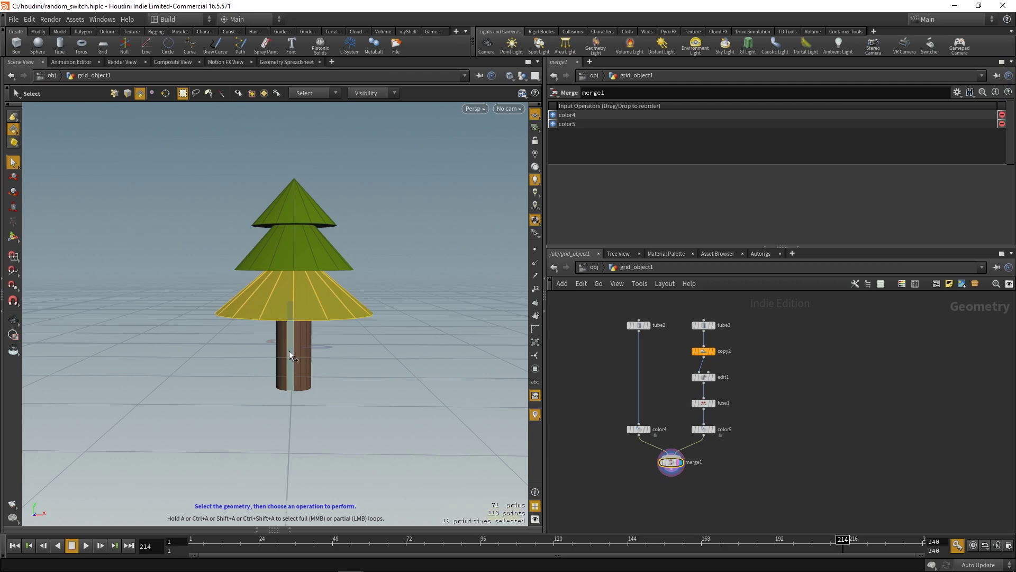
{"action": "double_click", "coordinate": [289, 350], "text": "shift"}
{"action": "key", "text": "Tab"}
{"action": "type", "text": "split"}
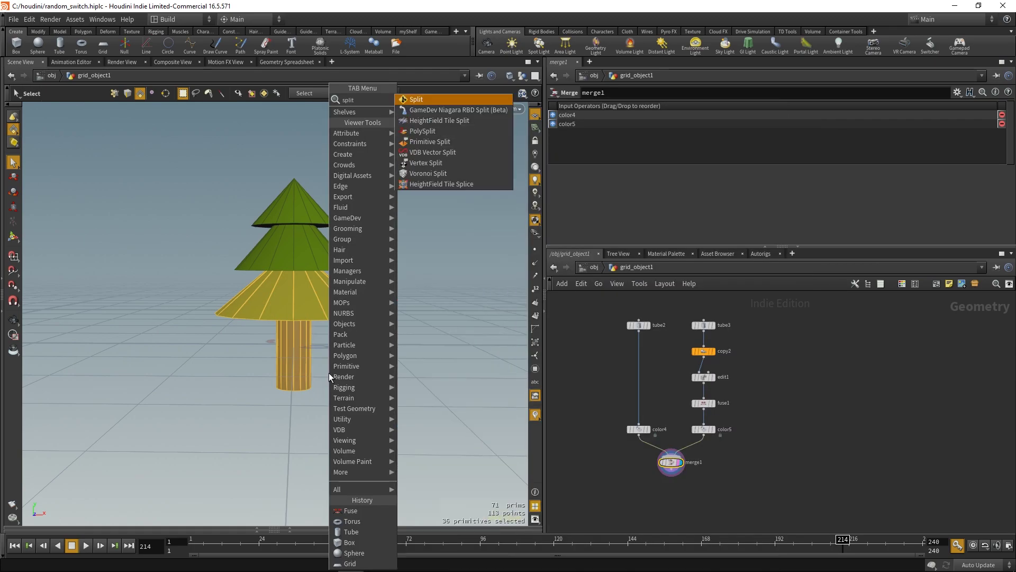
{"action": "key", "text": "Return"}
{"action": "middle_click_drag", "start_coordinate": [711, 473], "coordinate": [723, 453]}
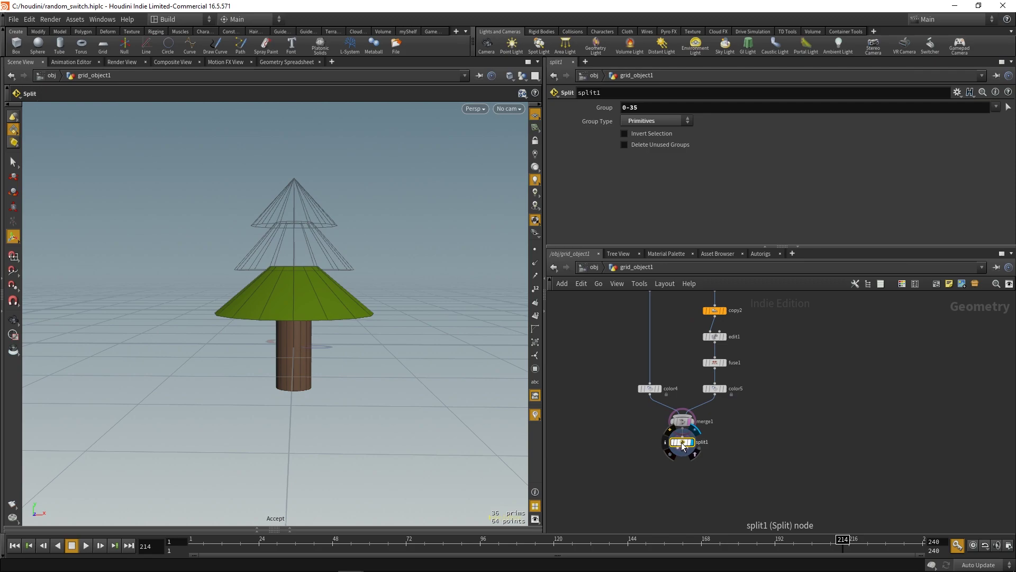
Move split1 aside and add two copies of it under merge1, arranged in a row.
{"action": "left_click_drag", "start_coordinate": [683, 443], "coordinate": [651, 465]}
{"action": "scroll", "coordinate": [715, 467], "scroll_direction": "up", "scroll_amount": 2}
{"action": "middle_click_drag", "start_coordinate": [715, 467], "coordinate": [716, 447]}
{"action": "left_click", "coordinate": [694, 453]}
{"action": "key", "text": "ctrl+v"}
{"action": "left_click", "coordinate": [762, 459]}
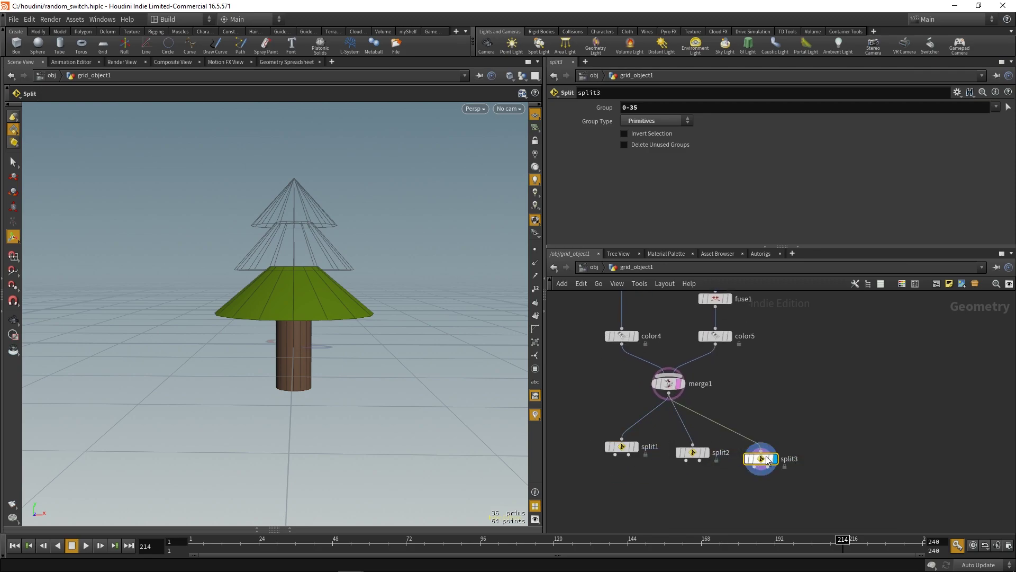
Display split2 and reselect its group as the tree's middle cone, primitives 36-53.
{"action": "left_click_drag", "start_coordinate": [711, 484], "coordinate": [675, 437]}
{"action": "key", "text": "e"}
{"action": "key", "text": "r"}
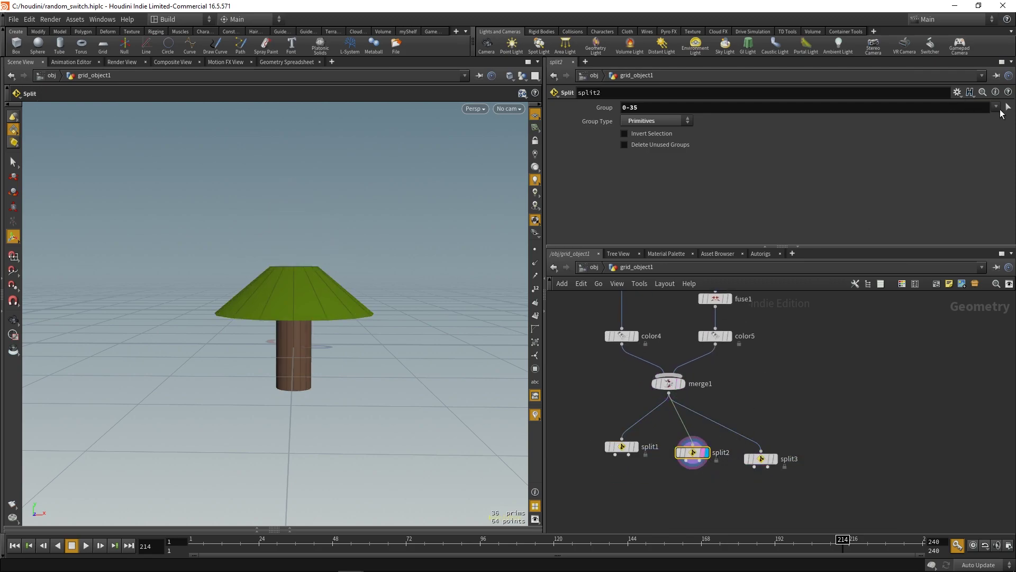
{"action": "left_click", "coordinate": [1007, 107]}
{"action": "double_click", "coordinate": [291, 248]}
{"action": "key", "text": "Return"}
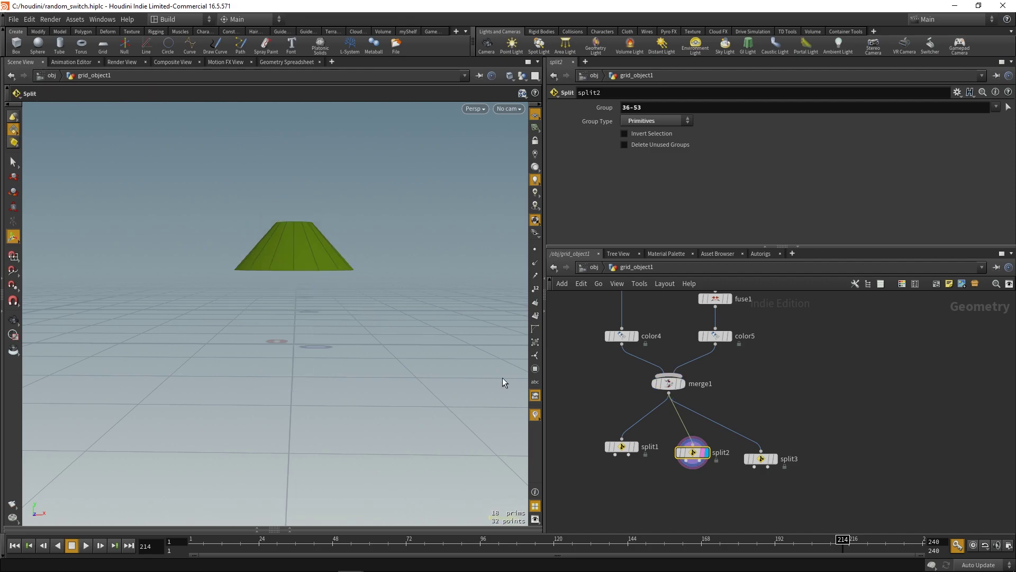
Reselect split3's group as the tree's top cone, primitives 54-70.
{"action": "double_click", "coordinate": [767, 458]}
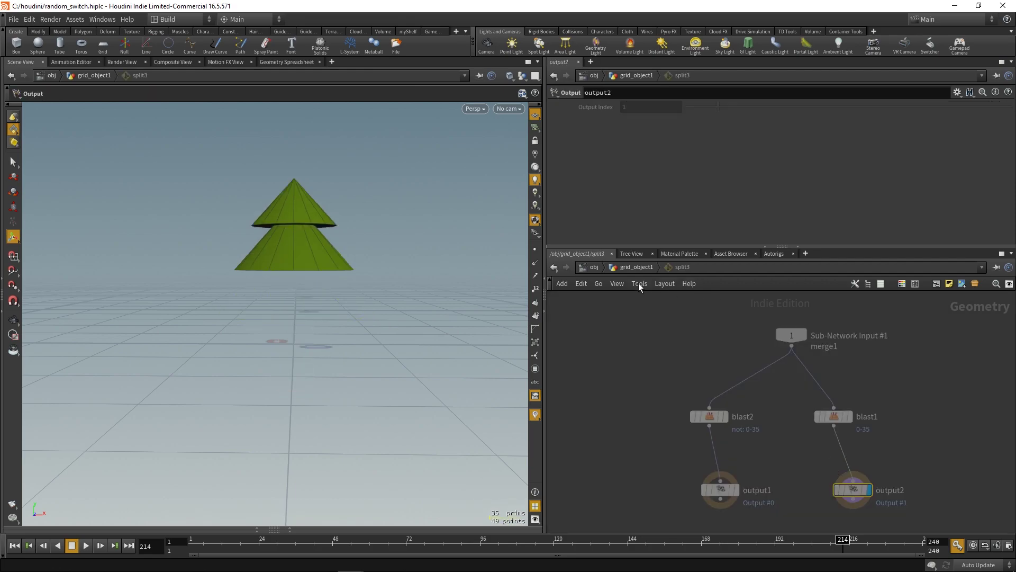
{"action": "key", "text": "u"}
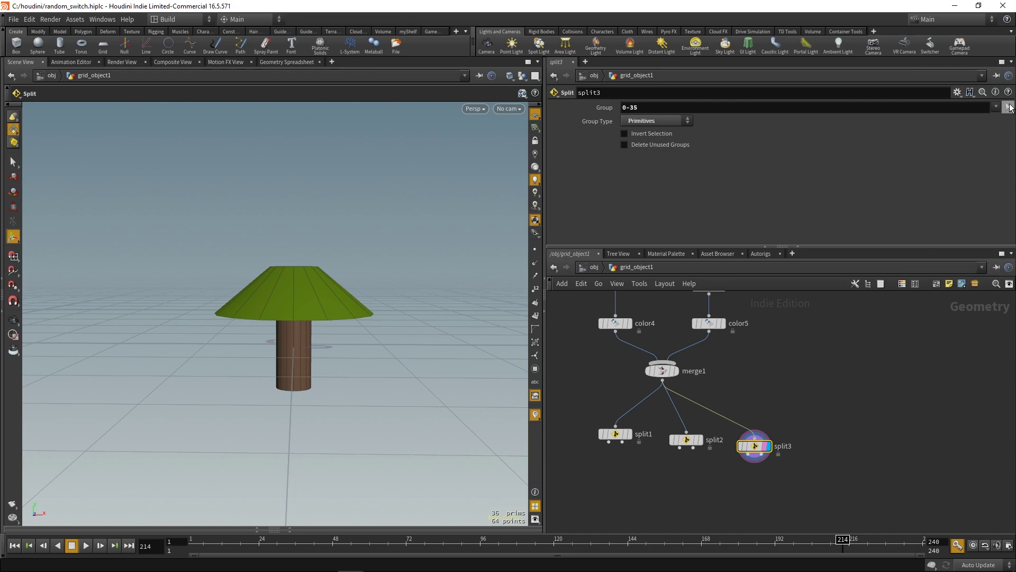
{"action": "left_click", "coordinate": [1008, 107]}
{"action": "double_click", "coordinate": [307, 199]}
{"action": "key", "text": "Return"}
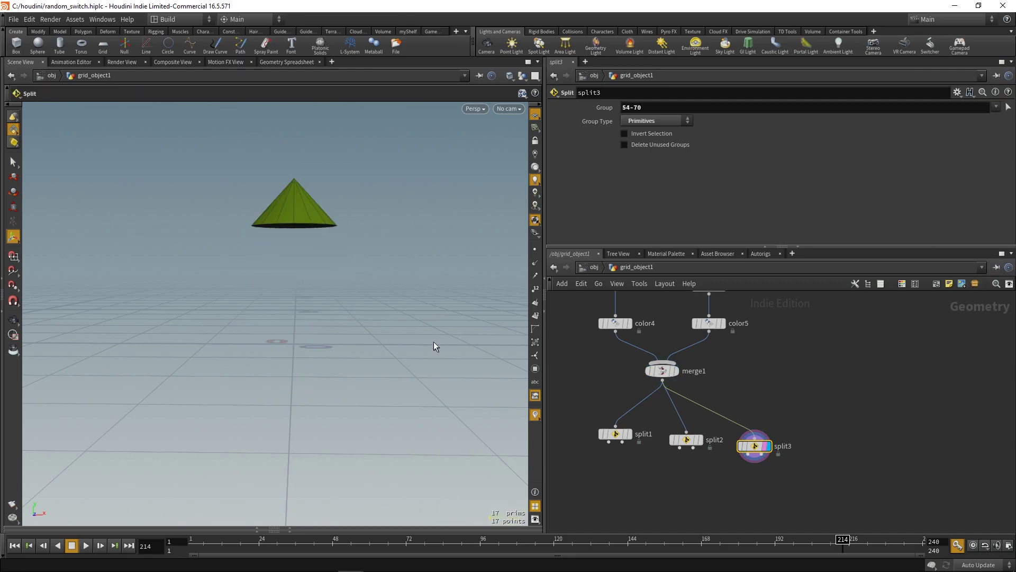
Display split1, split2 and split3 in turn to check the part of the tree each one isolates.
{"action": "left_click", "coordinate": [614, 433]}
{"action": "left_click", "coordinate": [629, 434]}
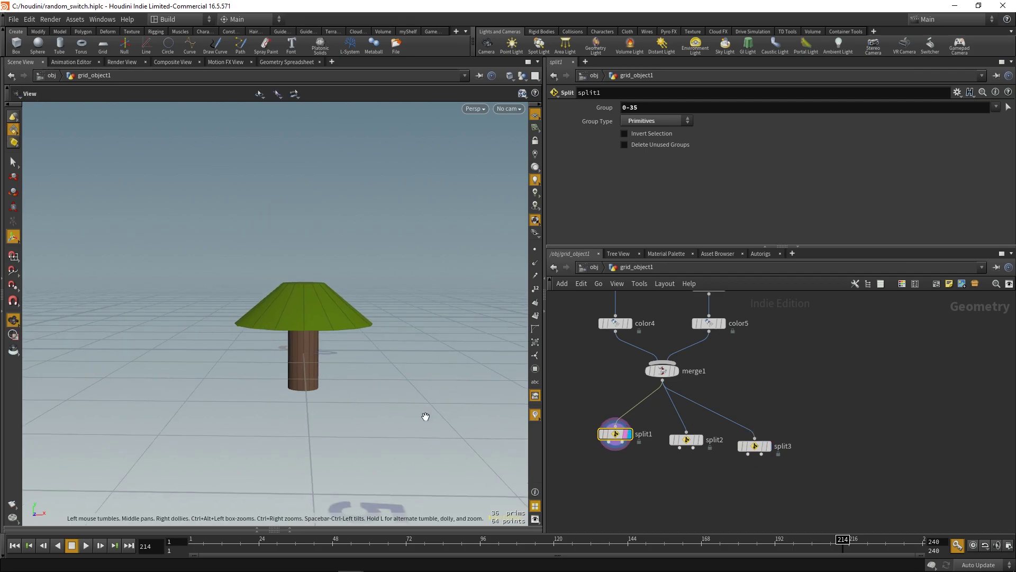
{"action": "left_click", "coordinate": [700, 441]}
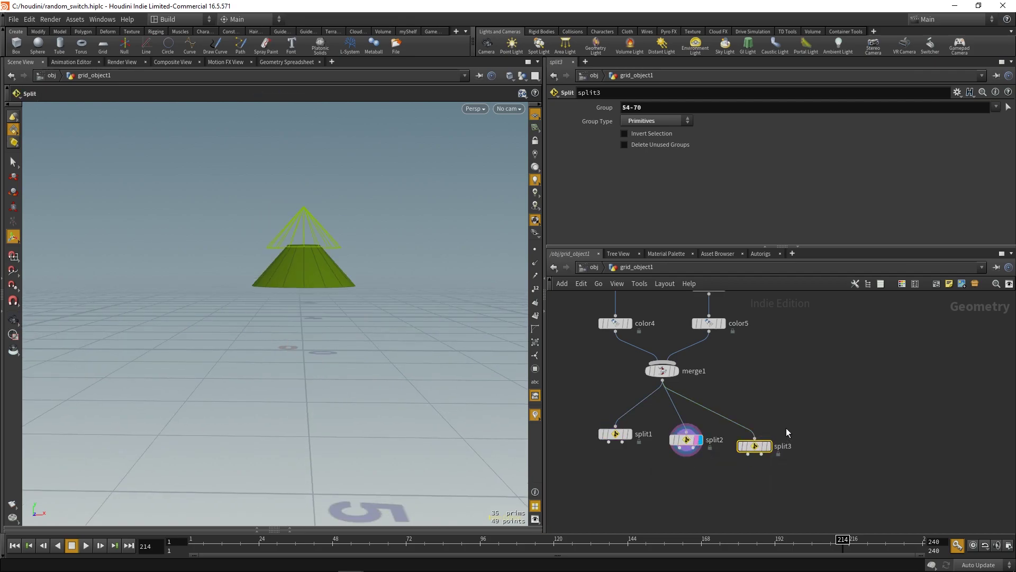
{"action": "key", "text": "r"}
{"action": "left_click_drag", "start_coordinate": [254, 328], "coordinate": [307, 355], "text": "alt"}
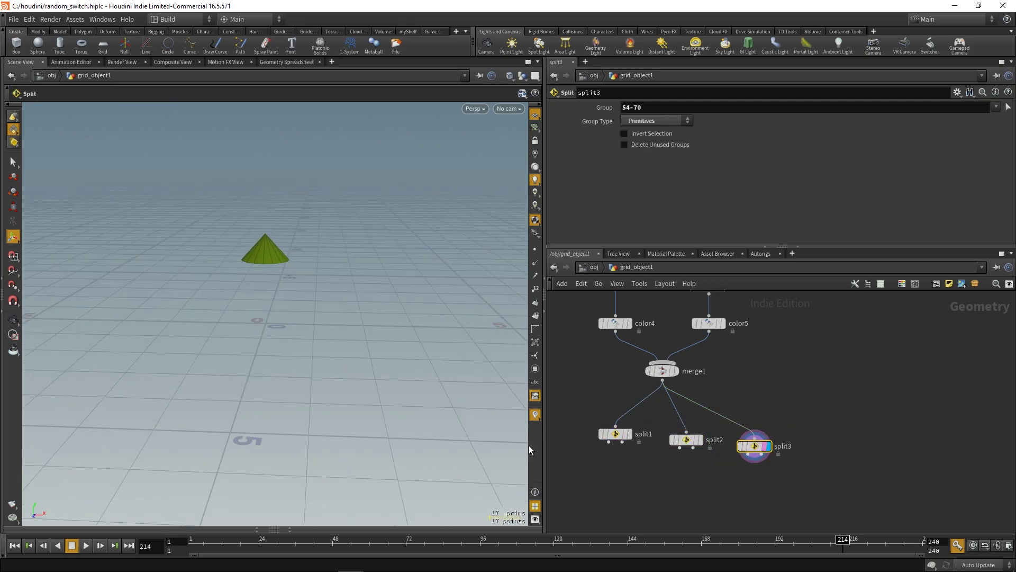
Add a Grid node and position it in open space beside the three split nodes.
{"action": "scroll", "coordinate": [728, 428], "scroll_direction": "down", "scroll_amount": 5}
{"action": "key", "text": "Tab"}
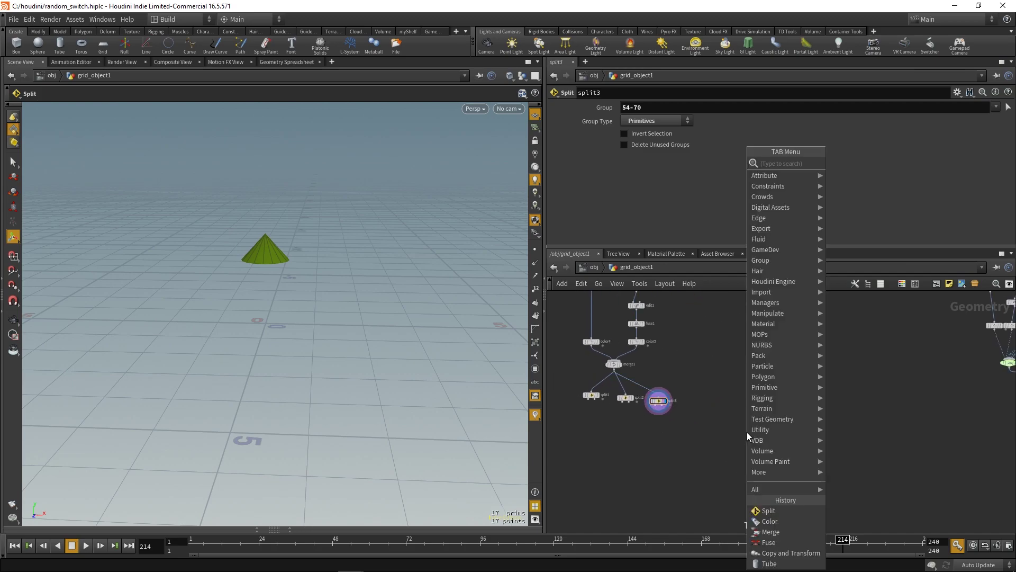
{"action": "type", "text": "grid"}
{"action": "key", "text": "Return"}
{"action": "left_click", "coordinate": [747, 435]}
{"action": "middle_click_drag", "start_coordinate": [739, 386], "coordinate": [800, 393]}
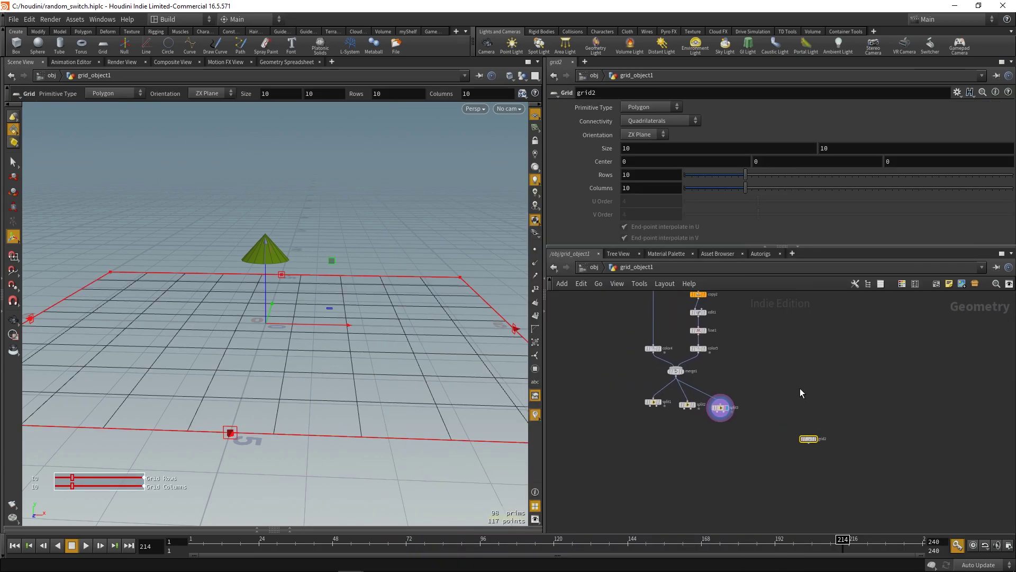
{"action": "left_click_drag", "start_coordinate": [807, 433], "coordinate": [809, 402]}
{"action": "middle_click_drag", "start_coordinate": [760, 442], "coordinate": [775, 425]}
Add a For-Each Point block and position its begin and end nodes below the grid and splits.
{"action": "left_click", "coordinate": [770, 480]}
{"action": "key", "text": "Tab"}
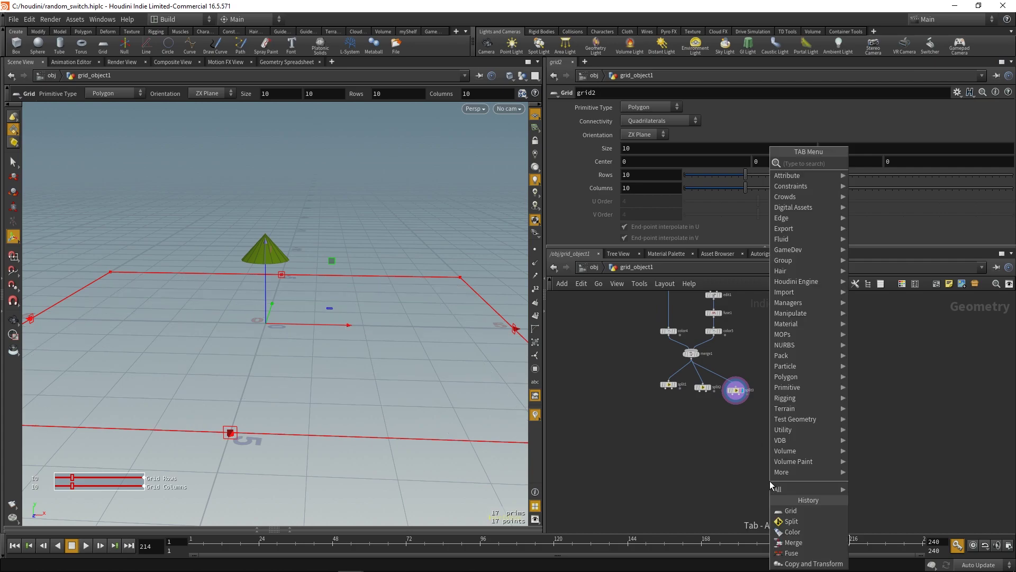
{"action": "type", "text": "for"}
{"action": "key", "text": "Down"}
{"action": "key", "text": "Down"}
{"action": "key", "text": "Down"}
{"action": "key", "text": "Down"}
{"action": "key", "text": "Return"}
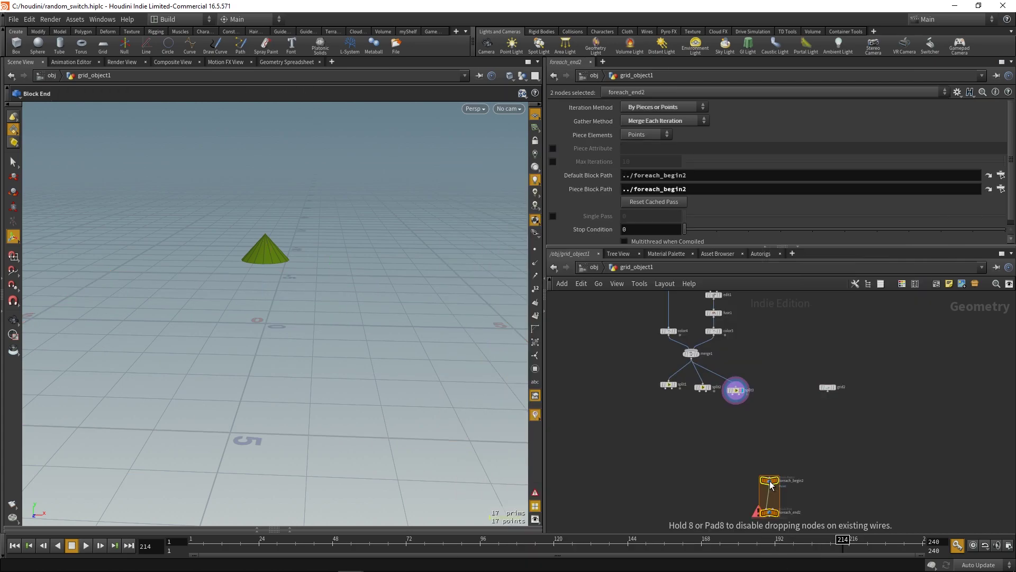
{"action": "middle_click_drag", "start_coordinate": [840, 418], "coordinate": [838, 391]}
{"action": "left_click_drag", "start_coordinate": [766, 438], "coordinate": [802, 497]}
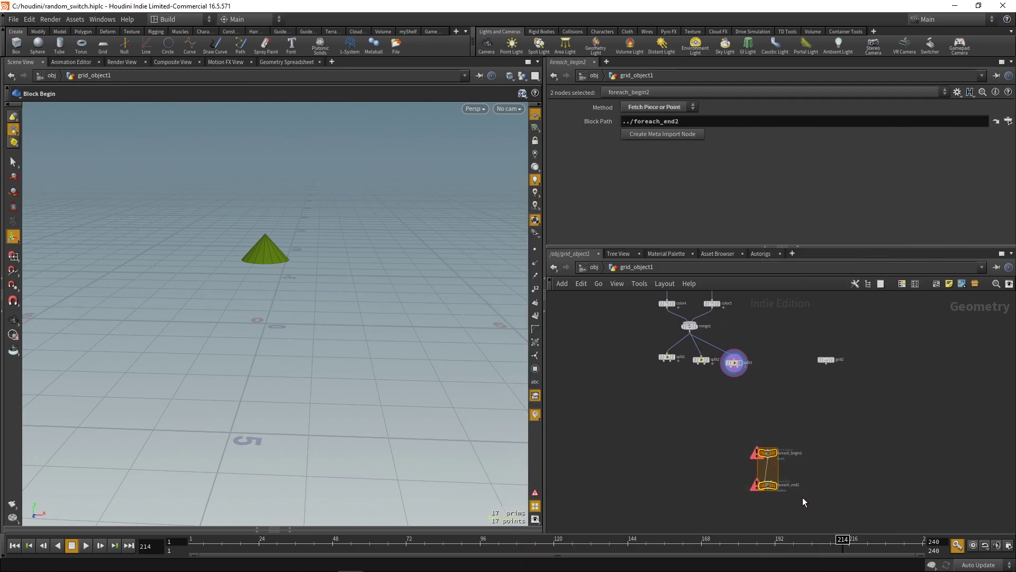
{"action": "left_click_drag", "start_coordinate": [778, 449], "coordinate": [785, 434]}
Move grid2 closer to the loop and connect its output to foreach_begin2.
{"action": "left_click", "coordinate": [823, 359]}
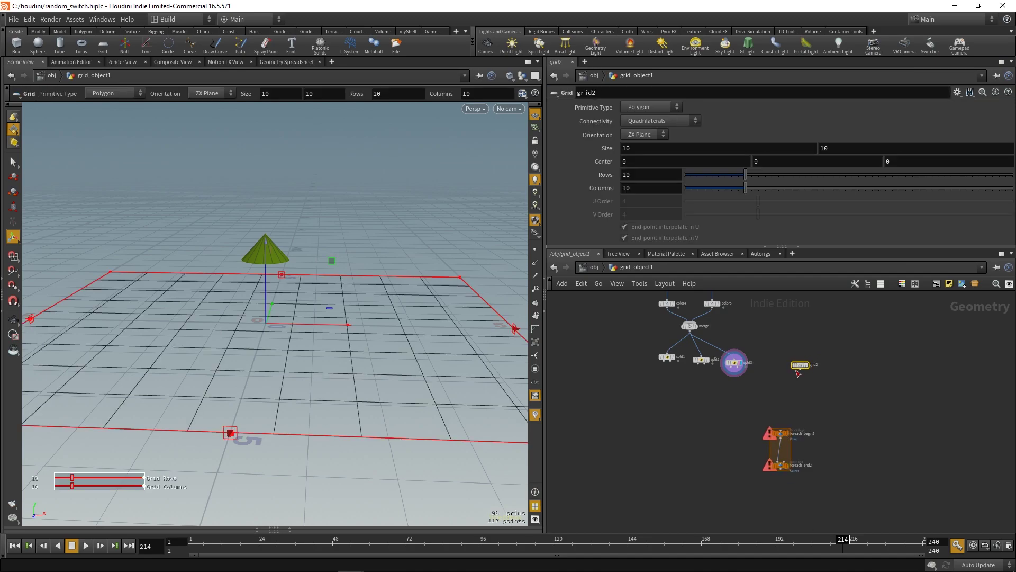
{"action": "scroll", "coordinate": [797, 371], "scroll_direction": "up", "scroll_amount": 2}
{"action": "left_click_drag", "start_coordinate": [802, 368], "coordinate": [773, 456]}
{"action": "middle_click_drag", "start_coordinate": [843, 442], "coordinate": [850, 403]}
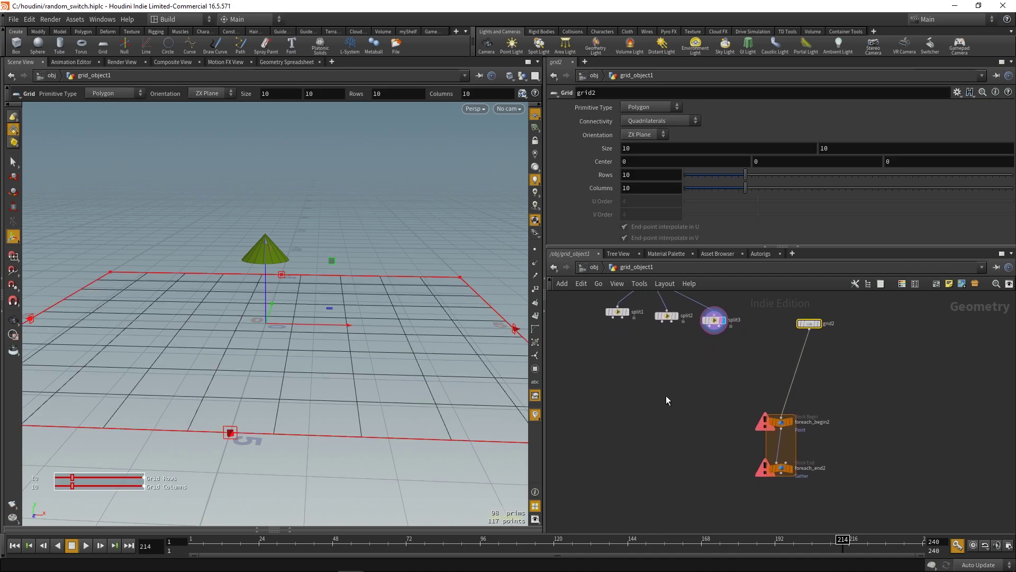
Add a Switch node below the splits and connect split1, split2 and split3 to its input.
{"action": "key", "text": "Tab"}
{"action": "type", "text": "switch"}
{"action": "key", "text": "Return"}
{"action": "left_click", "coordinate": [666, 396]}
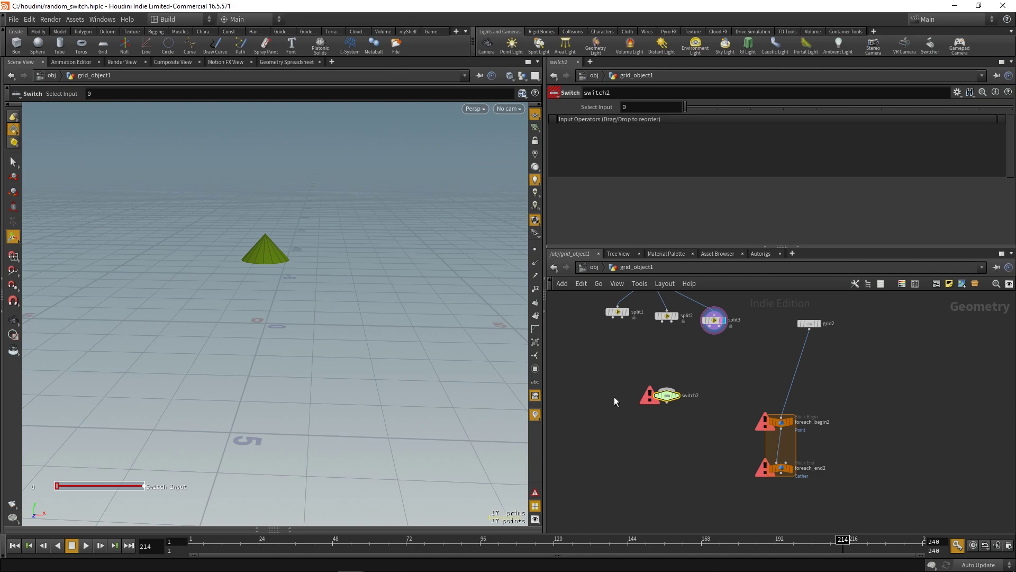
{"action": "left_click_drag", "start_coordinate": [613, 331], "coordinate": [666, 396]}
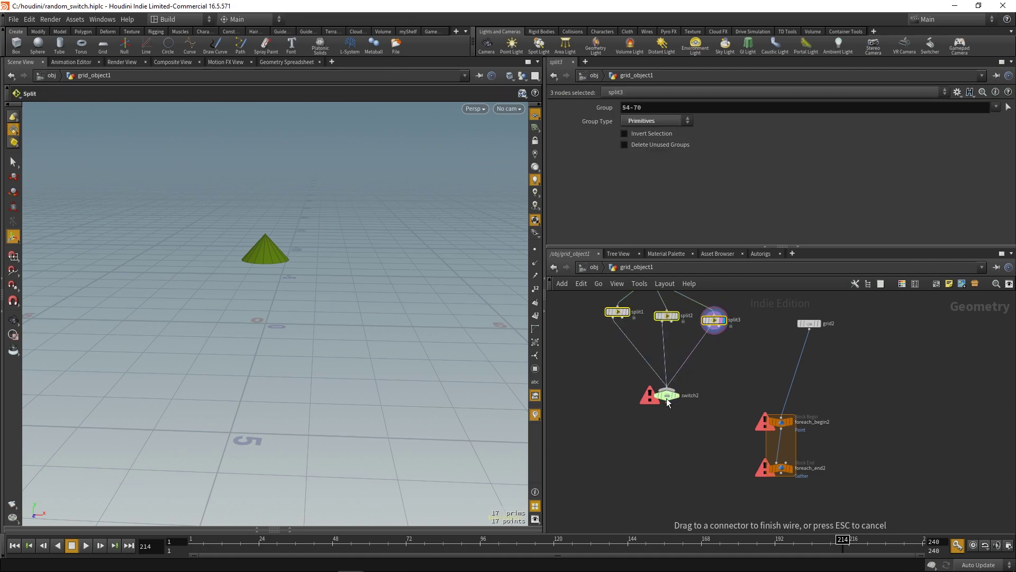
Insert a Copy Stamp node in the for-each block, with switch2 as the source and foreach_begin2 as the template points.
{"action": "key", "text": "Tab"}
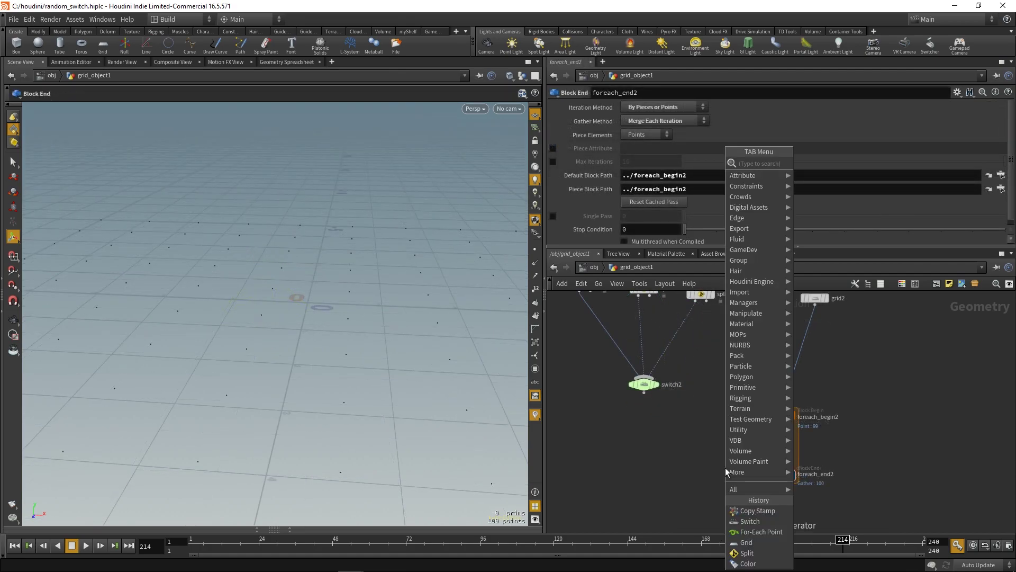
{"action": "type", "text": "copy"}
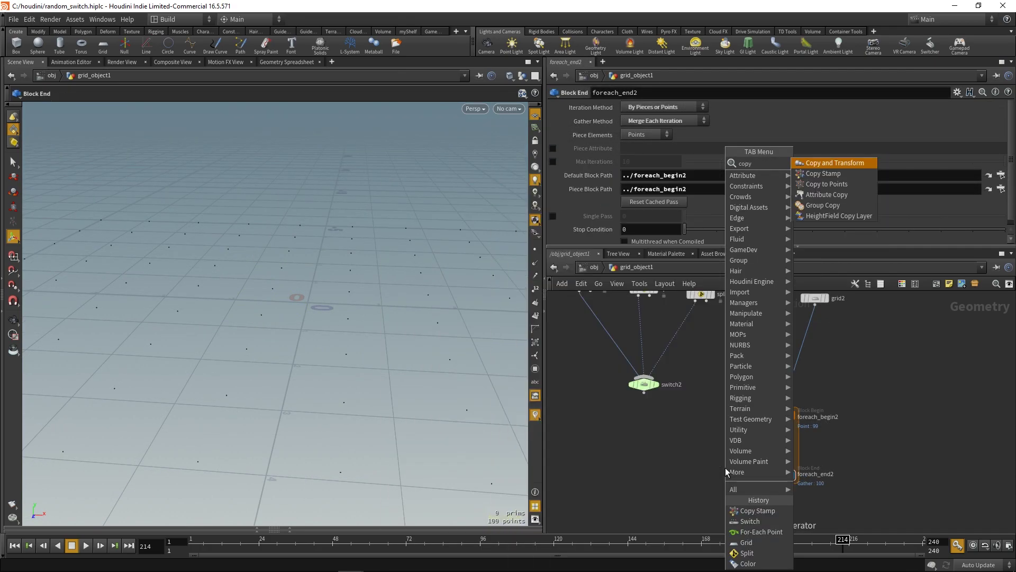
{"action": "key", "text": "Down"}
{"action": "key", "text": "Down"}
{"action": "key", "text": "Up"}
{"action": "key", "text": "Return"}
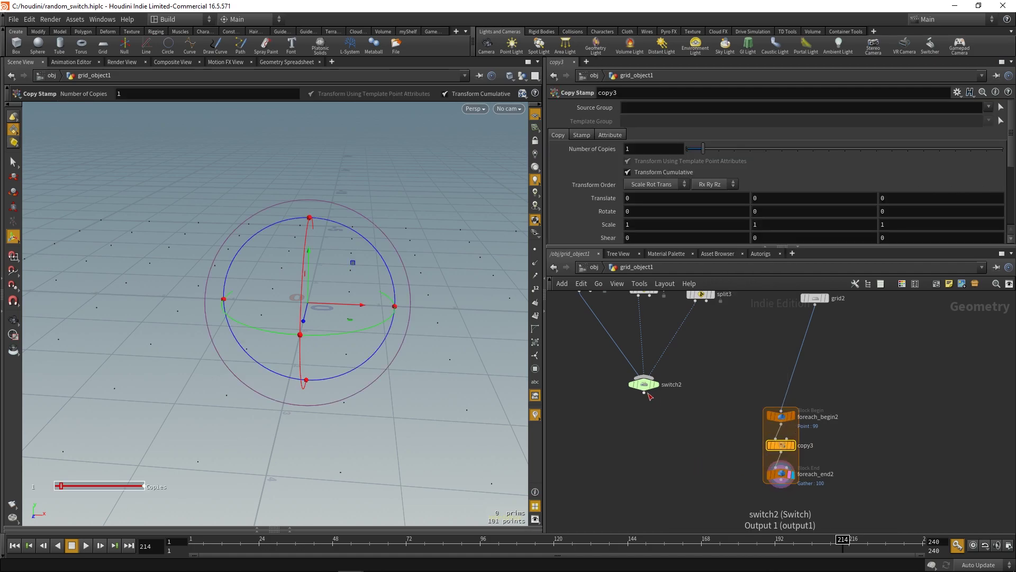
{"action": "left_click", "coordinate": [775, 438]}
{"action": "left_click", "coordinate": [788, 440]}
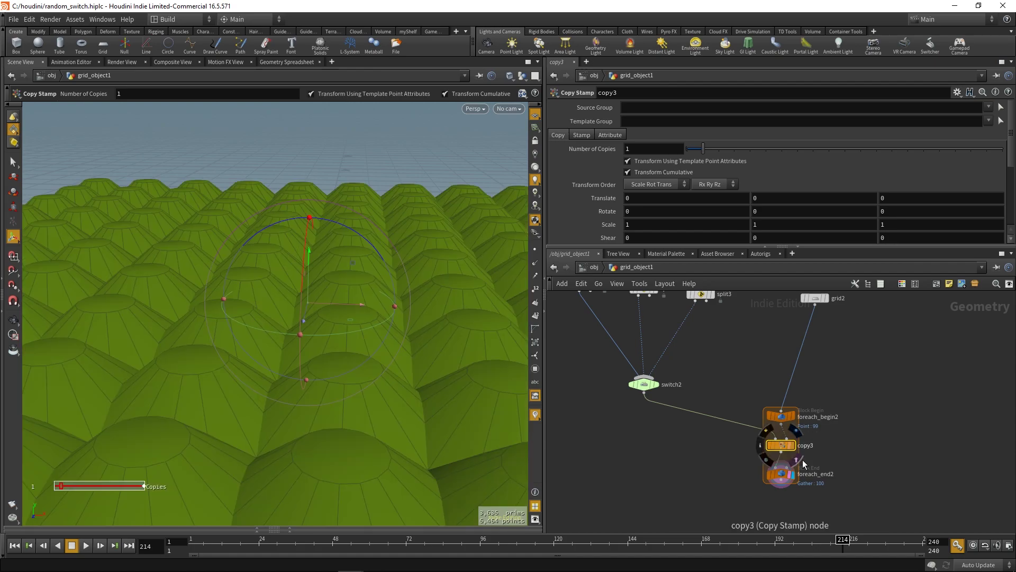
Set the size of grid2 to 19 by 19 to space out the copied trees.
{"action": "right_click_drag", "start_coordinate": [476, 446], "coordinate": [297, 345], "text": "alt"}
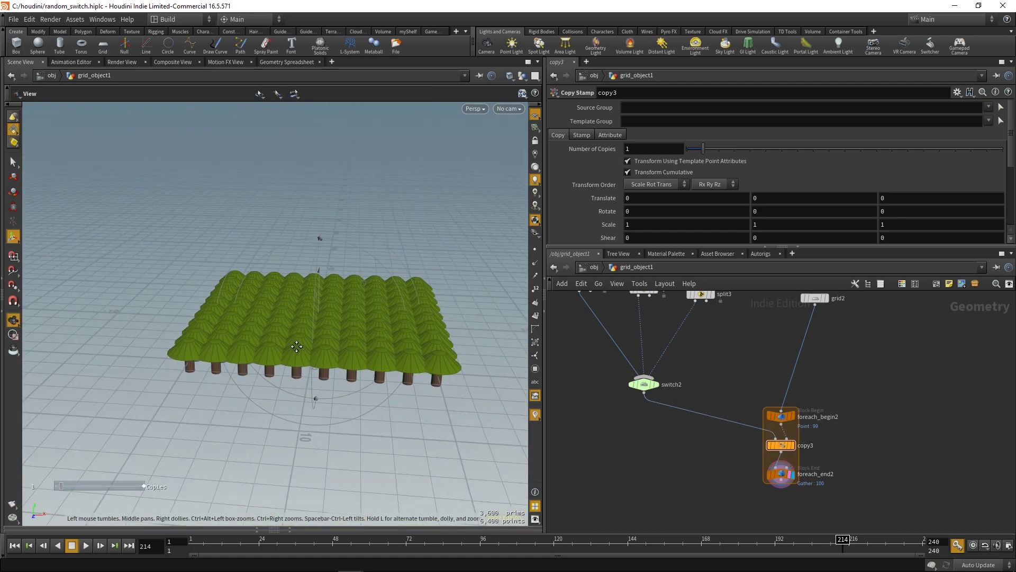
{"action": "right_click_drag", "start_coordinate": [364, 363], "coordinate": [376, 376], "text": "alt"}
{"action": "left_click_drag", "start_coordinate": [488, 396], "coordinate": [478, 391], "text": "alt"}
{"action": "middle_click_drag", "start_coordinate": [803, 350], "coordinate": [781, 396]}
{"action": "left_click", "coordinate": [792, 344]}
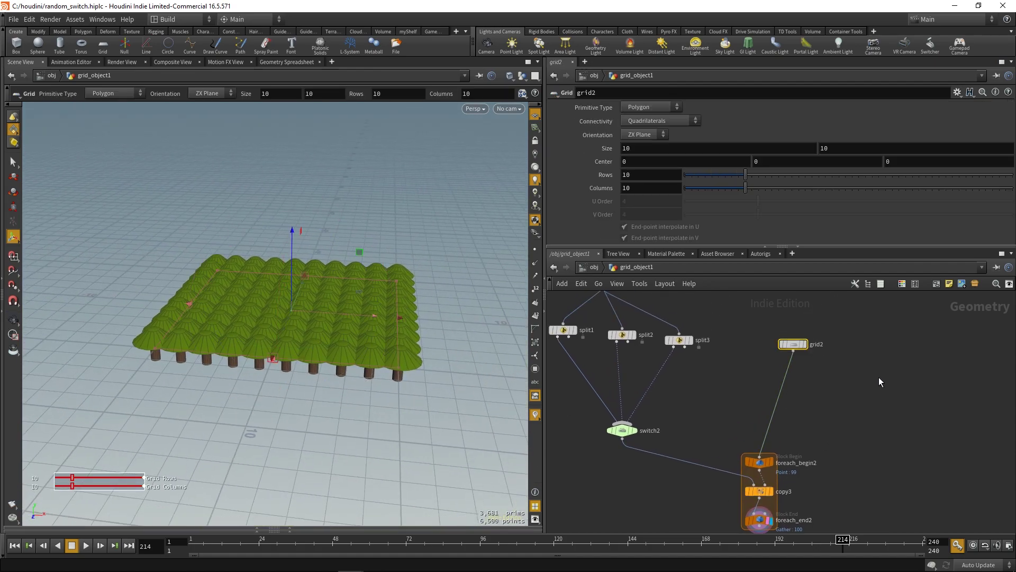
{"action": "middle_click_drag", "start_coordinate": [607, 152], "coordinate": [657, 138]}
{"action": "scroll", "coordinate": [333, 335], "scroll_direction": "down", "scroll_amount": 3}
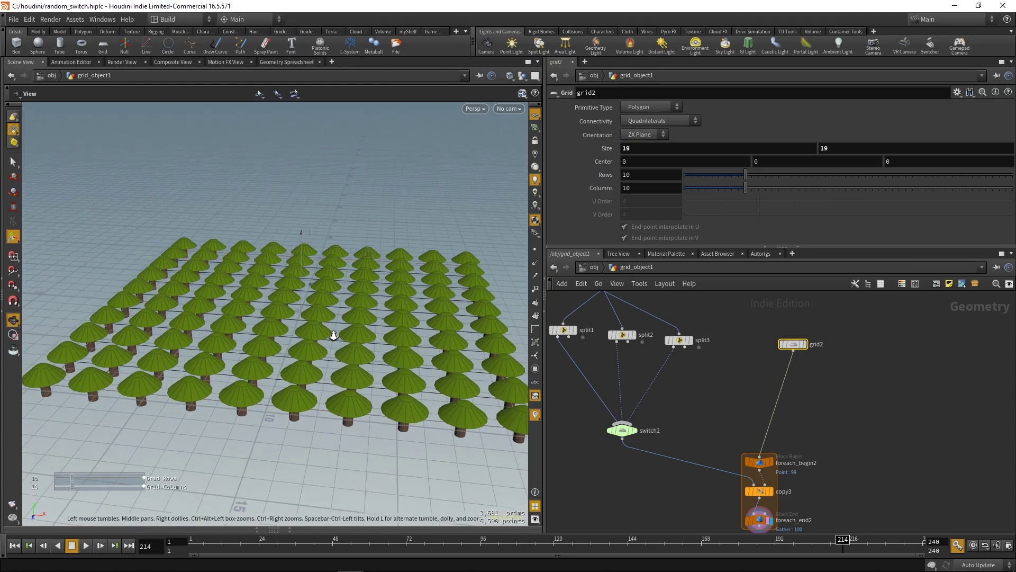
{"action": "left_click_drag", "start_coordinate": [334, 335], "coordinate": [375, 324], "text": "alt"}
{"action": "middle_click_drag", "start_coordinate": [668, 458], "coordinate": [692, 435]}
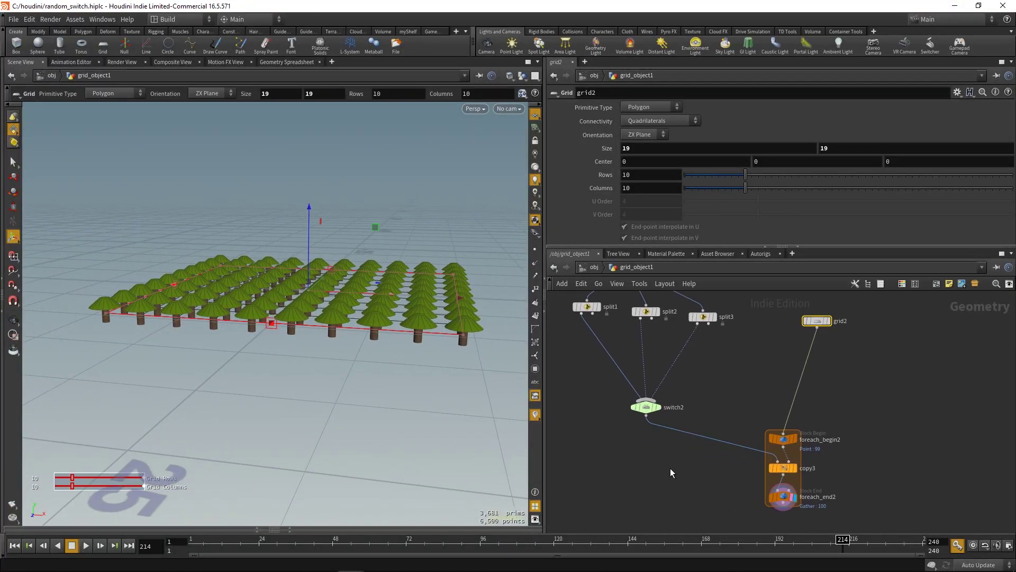
Create a Meta Import node for foreach_begin2.
{"action": "left_click", "coordinate": [783, 442]}
{"action": "left_click", "coordinate": [662, 134]}
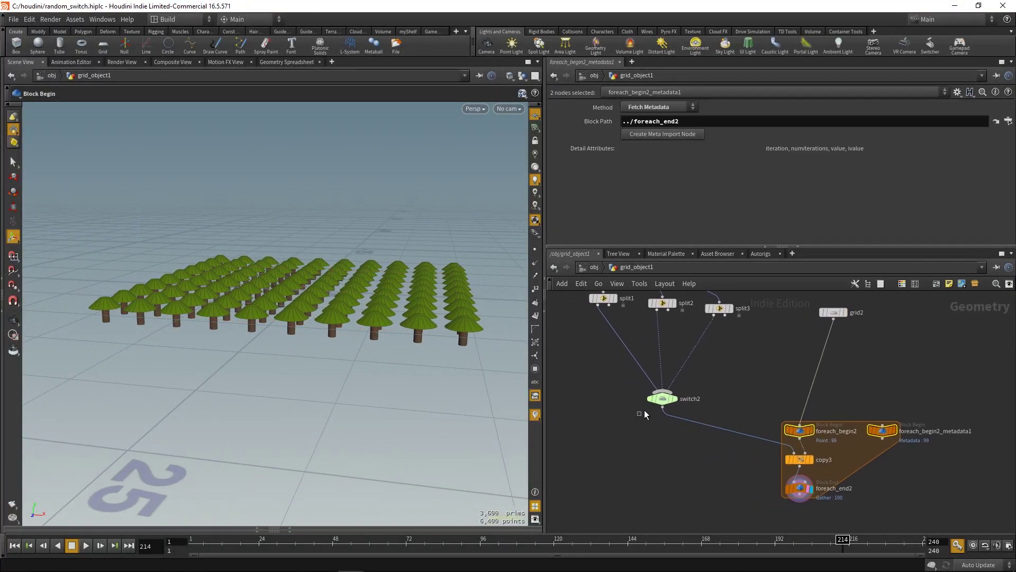
{"action": "left_click", "coordinate": [662, 399]}
Copy the Select Input expression from switch1 in the earlier for-each setup.
{"action": "middle_click_drag", "start_coordinate": [921, 387], "coordinate": [699, 376]}
{"action": "middle_click_drag", "start_coordinate": [868, 387], "coordinate": [658, 367]}
{"action": "scroll", "coordinate": [740, 394], "scroll_direction": "down", "scroll_amount": 5}
{"action": "middle_click_drag", "start_coordinate": [775, 383], "coordinate": [707, 437]}
{"action": "scroll", "coordinate": [706, 385], "scroll_direction": "up", "scroll_amount": 5}
{"action": "left_click", "coordinate": [738, 384]}
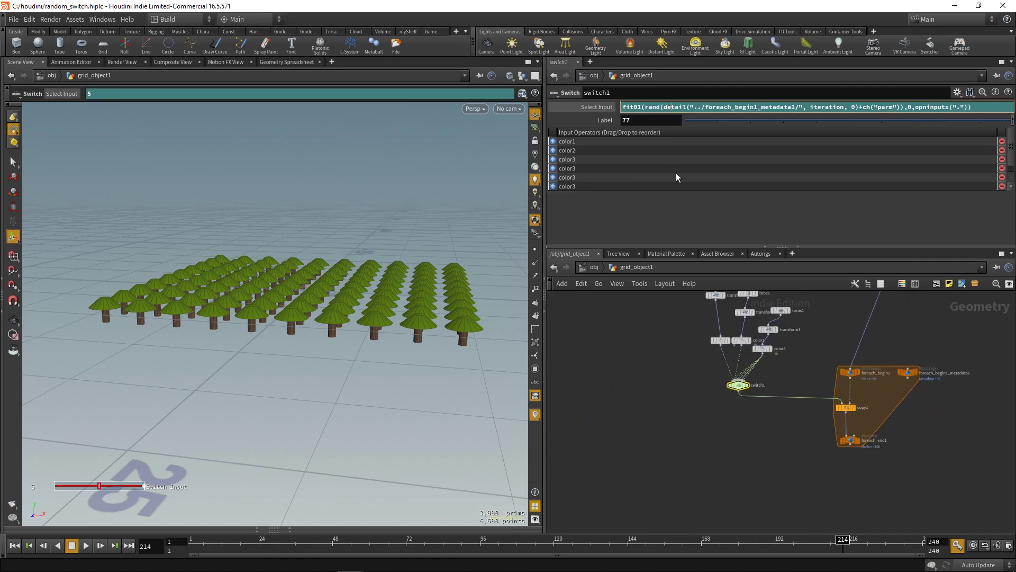
{"action": "key", "text": "ctrl+a"}
{"action": "key", "text": "ctrl+c"}
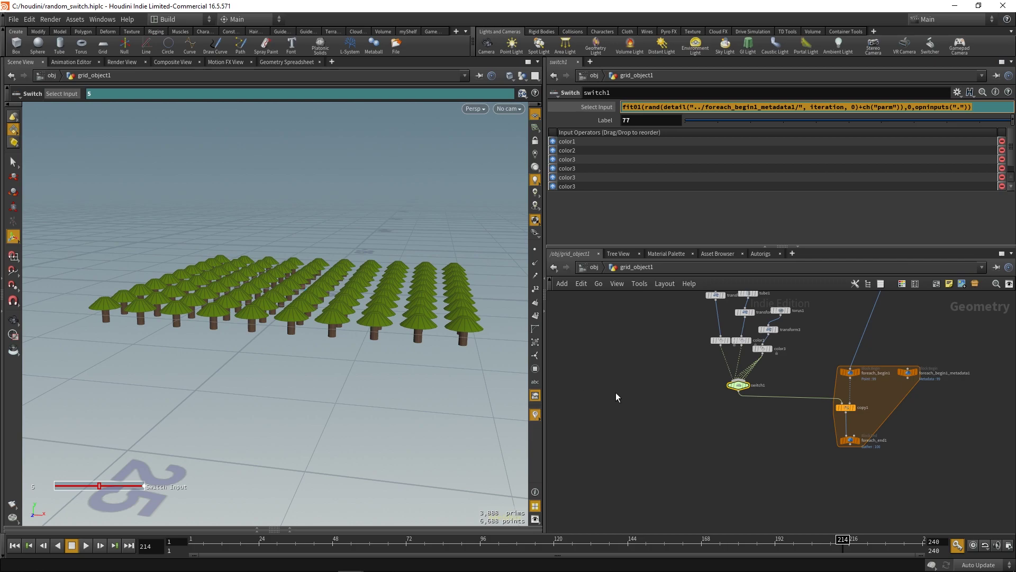
Paste the copied expression into switch2's Select Input and change its metadata path to ../foreach_begin2_metadata1/.
{"action": "middle_click_drag", "start_coordinate": [660, 385], "coordinate": [872, 341]}
{"action": "scroll", "coordinate": [725, 389], "scroll_direction": "down", "scroll_amount": 3}
{"action": "middle_click_drag", "start_coordinate": [714, 389], "coordinate": [815, 337]}
{"action": "scroll", "coordinate": [659, 397], "scroll_direction": "up", "scroll_amount": 4}
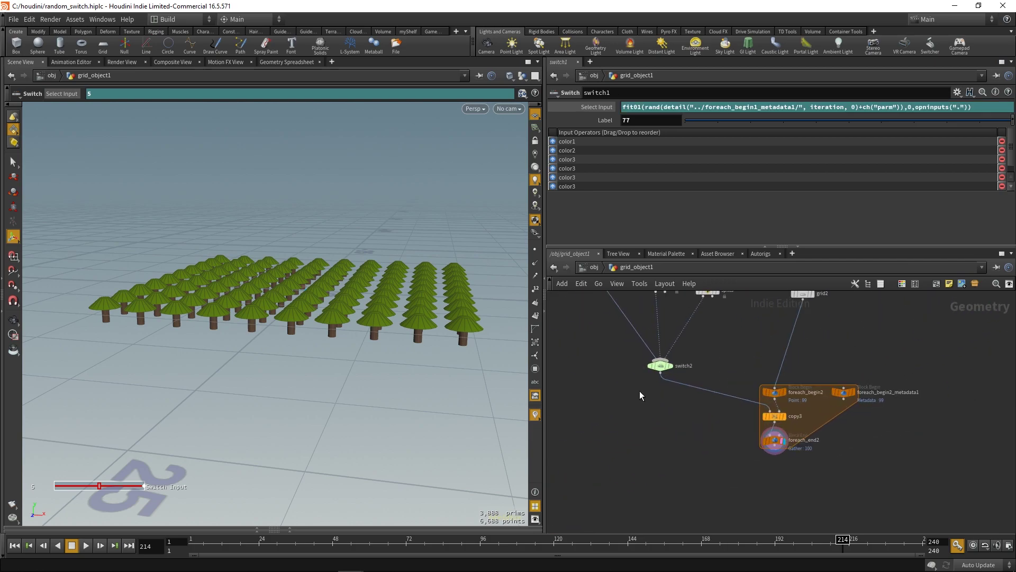
{"action": "left_click", "coordinate": [658, 366]}
{"action": "key", "text": "ctrl+v"}
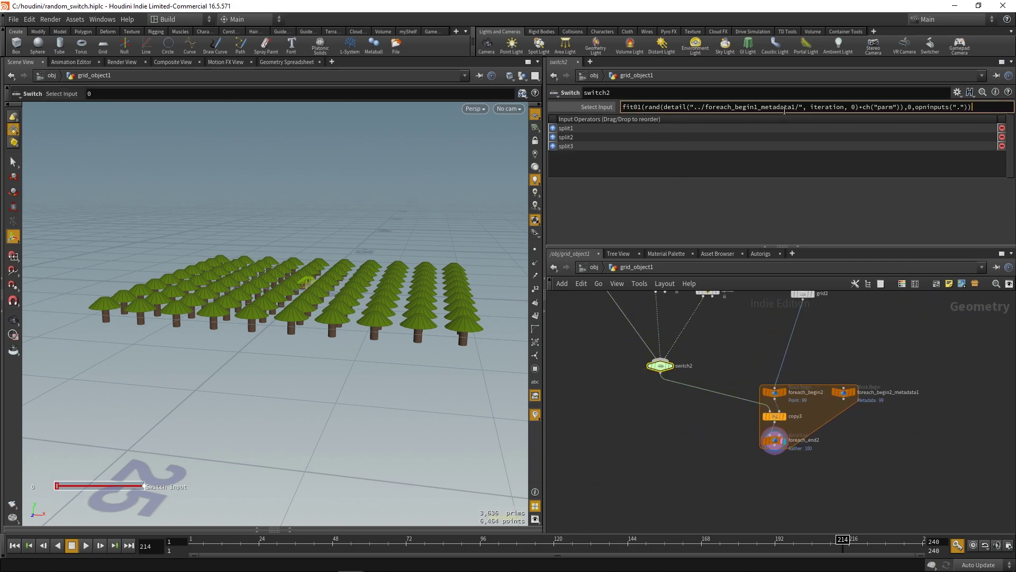
{"action": "key", "text": "Left"}
{"action": "key", "text": "Left"}
{"action": "key", "text": "Left"}
{"action": "key", "text": "Left"}
{"action": "key", "text": "Left"}
{"action": "key", "text": "Left"}
{"action": "key", "text": "Left"}
{"action": "key", "text": "BackSpace"}
{"action": "type", "text": "2"}
{"action": "key", "text": "BackSpace"}
{"action": "type", "text": "2"}
{"action": "key", "text": "Down"}
{"action": "key", "text": "Escape"}
{"action": "key", "text": "Return"}
Examine the copied trees from several angles to check how the split parts vary across the grid.
{"action": "mouse_move", "coordinate": [376, 300]}
{"action": "left_mouse_down"}
{"action": "mouse_move", "coordinate": [366, 318]}
{"action": "mouse_move", "coordinate": [372, 288]}
{"action": "left_mouse_up"}
{"action": "right_click_drag", "start_coordinate": [281, 300], "coordinate": [365, 318]}
{"action": "middle_click_drag", "start_coordinate": [365, 317], "coordinate": [466, 320]}
{"action": "right_click_drag", "start_coordinate": [466, 320], "coordinate": [315, 295]}
{"action": "left_click_drag", "start_coordinate": [315, 295], "coordinate": [344, 304]}
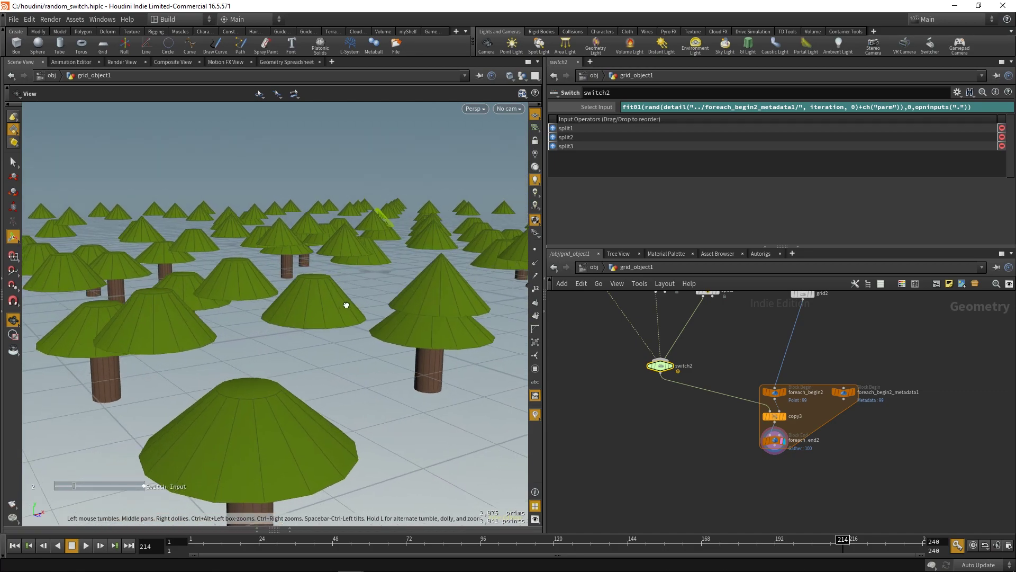
{"action": "right_click_drag", "start_coordinate": [344, 304], "coordinate": [326, 317]}
{"action": "left_click_drag", "start_coordinate": [326, 318], "coordinate": [122, 294]}
{"action": "middle_click_drag", "start_coordinate": [122, 294], "coordinate": [402, 306]}
{"action": "right_click_drag", "start_coordinate": [402, 306], "coordinate": [399, 304]}
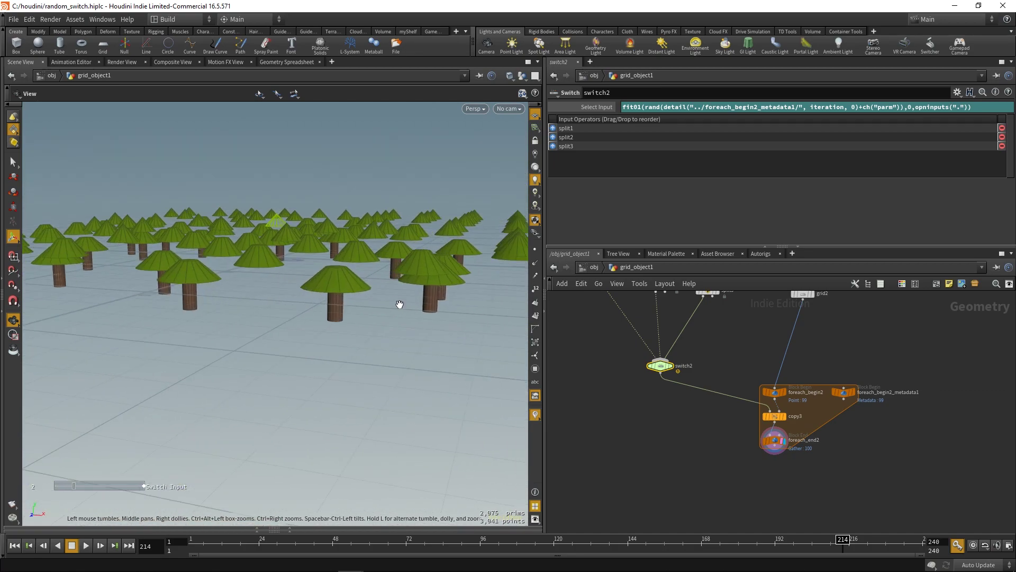
{"action": "mouse_move", "coordinate": [399, 303]}
{"action": "left_mouse_down"}
{"action": "mouse_move", "coordinate": [375, 281]}
{"action": "mouse_move", "coordinate": [407, 296]}
{"action": "left_mouse_up"}
Disconnect split1 from switch2.
{"action": "middle_click_drag", "start_coordinate": [652, 416], "coordinate": [656, 472]}
{"action": "scroll", "coordinate": [656, 472], "scroll_direction": "down", "scroll_amount": 2}
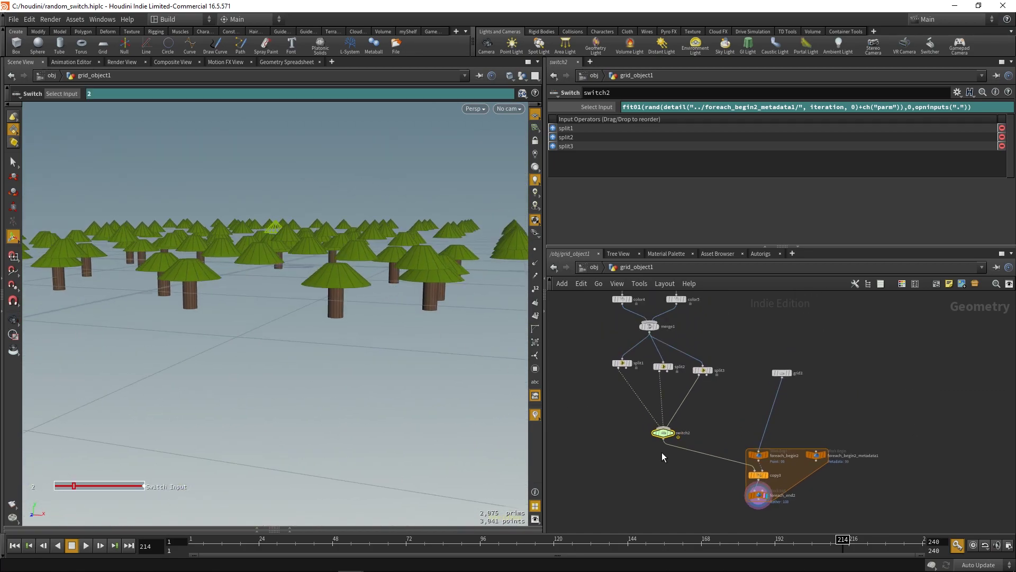
{"action": "middle_click_drag", "start_coordinate": [658, 438], "coordinate": [661, 418]}
{"action": "mouse_move", "coordinate": [640, 370]}
{"action": "left_mouse_down"}
{"action": "mouse_move", "coordinate": [633, 391]}
{"action": "mouse_move", "coordinate": [680, 395]}
{"action": "left_mouse_up"}
{"action": "middle_click_drag", "start_coordinate": [639, 407], "coordinate": [645, 399]}
Add a Merge node below the splits and connect split1 to its input.
{"action": "key", "text": "Tab"}
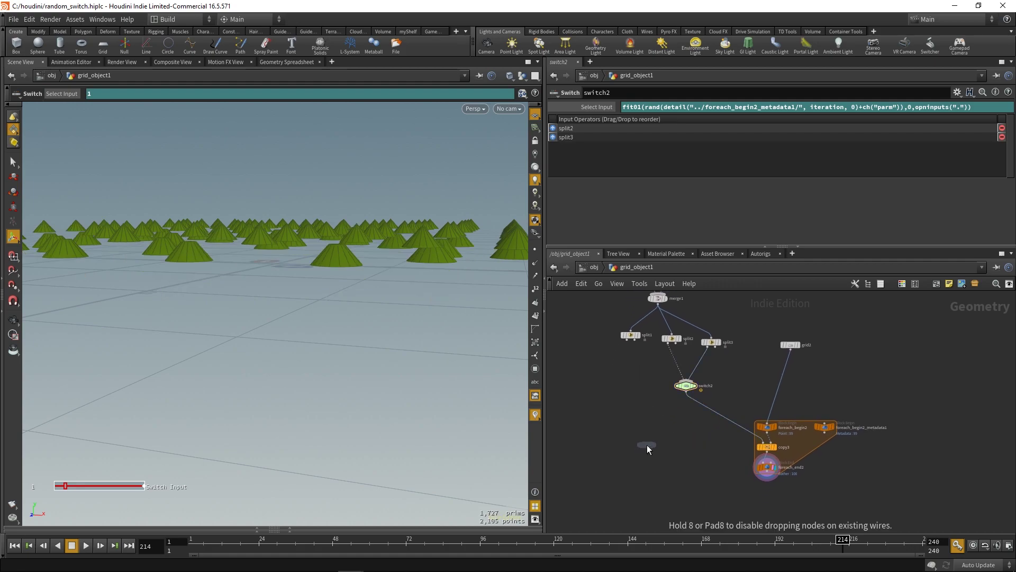
{"action": "left_click", "coordinate": [646, 444]}
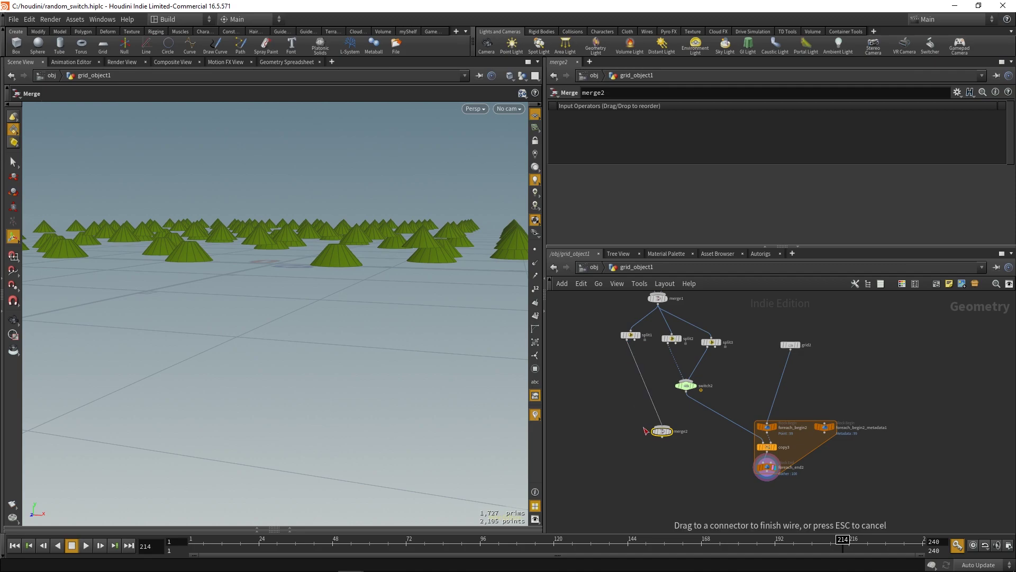
{"action": "left_click", "coordinate": [659, 428]}
Connect switch2 to merge2 and feed merge2 into copy3 in place of the direct wire from switch2.
{"action": "scroll", "coordinate": [686, 395], "scroll_direction": "up", "scroll_amount": 3}
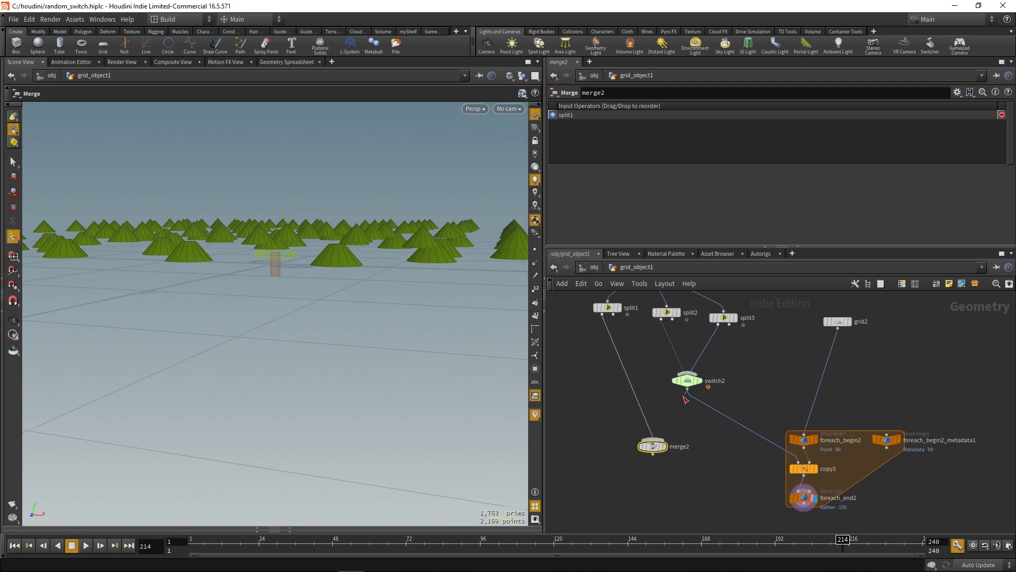
{"action": "left_click", "coordinate": [656, 439]}
{"action": "middle_click_drag", "start_coordinate": [719, 438], "coordinate": [717, 420]}
{"action": "key", "text": "y"}
{"action": "mouse_move", "coordinate": [740, 392]}
{"action": "left_mouse_down"}
{"action": "mouse_move", "coordinate": [707, 437]}
{"action": "mouse_move", "coordinate": [671, 415]}
{"action": "mouse_move", "coordinate": [670, 403]}
{"action": "left_mouse_up"}
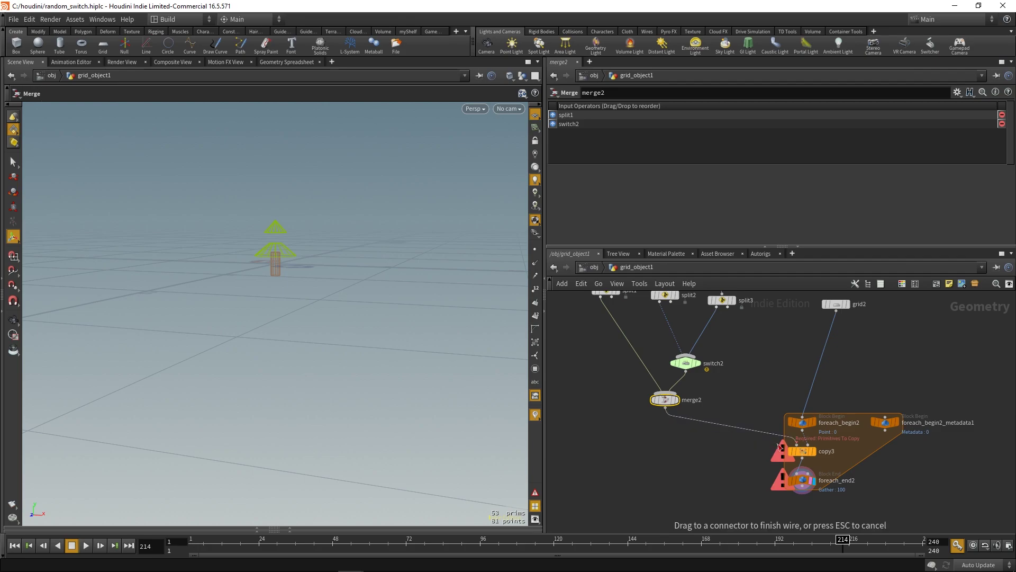
{"action": "left_click_drag", "start_coordinate": [777, 443], "coordinate": [777, 445]}
{"action": "left_click_drag", "start_coordinate": [317, 293], "coordinate": [354, 308], "text": "alt"}
{"action": "middle_click_drag", "start_coordinate": [332, 305], "coordinate": [522, 337], "text": "alt"}
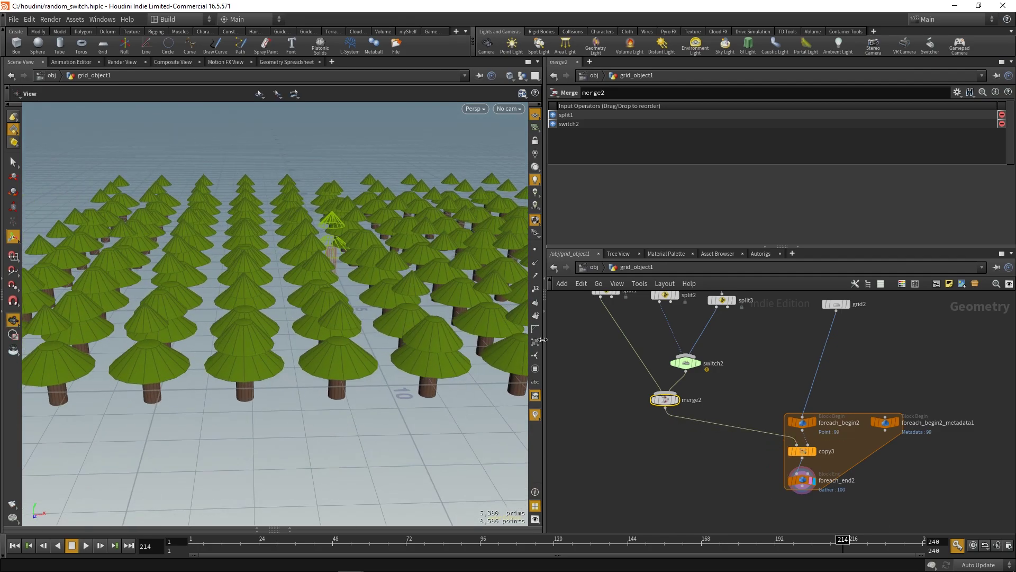
Insert a Color node between split2 and switch2 and set its color to red (0.9, 0, 0).
{"action": "middle_click_drag", "start_coordinate": [748, 348], "coordinate": [779, 412]}
{"action": "key", "text": "Tab"}
{"action": "type", "text": "col"}
{"action": "key", "text": "Return"}
{"action": "left_click", "coordinate": [779, 411]}
{"action": "scroll", "coordinate": [781, 410], "scroll_direction": "up", "scroll_amount": 1}
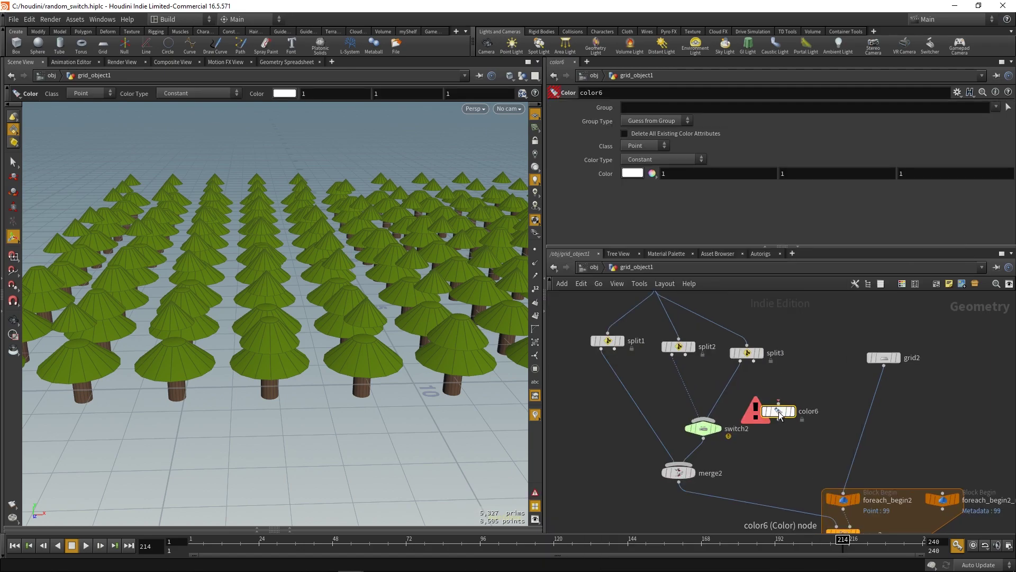
{"action": "left_click_drag", "start_coordinate": [768, 412], "coordinate": [666, 382]}
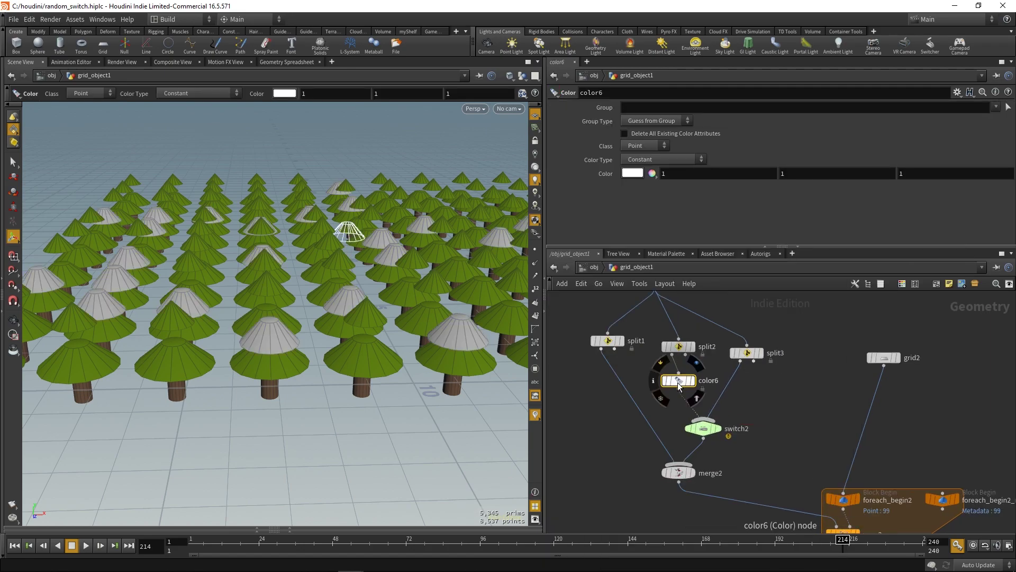
{"action": "left_click", "coordinate": [633, 173]}
{"action": "left_click", "coordinate": [598, 96]}
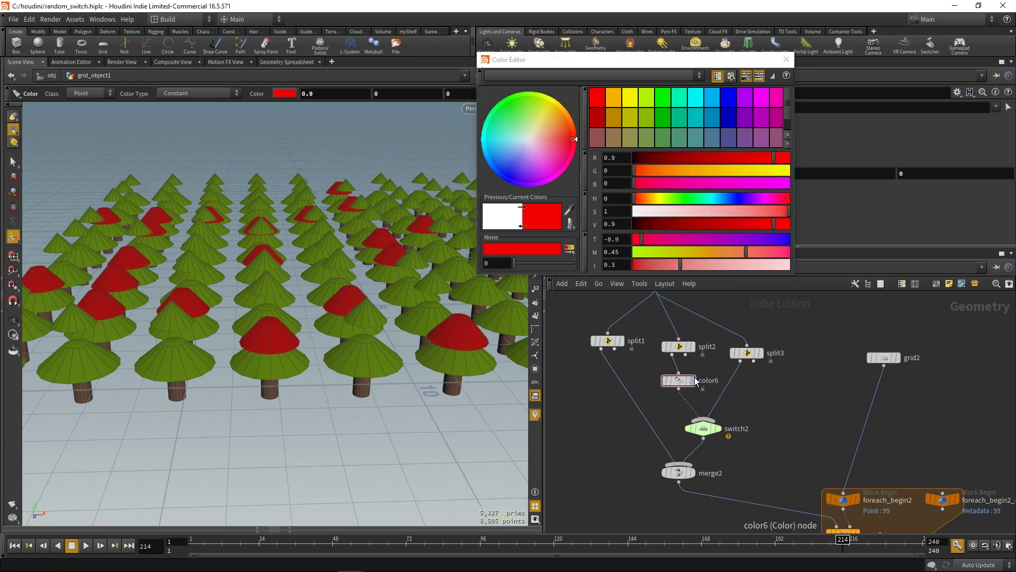
Duplicate the red Color node onto the wire between split3 and switch2 and set the copy to blue (0, 0, 0.9).
{"action": "left_click_drag", "start_coordinate": [696, 381], "coordinate": [746, 386], "text": "alt"}
{"action": "left_click", "coordinate": [734, 94]}
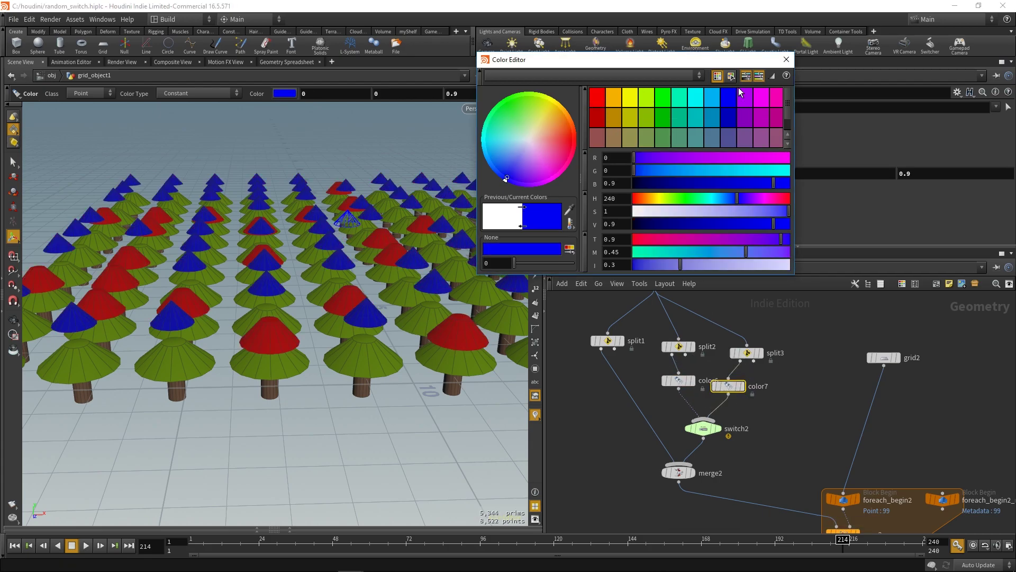
{"action": "left_click", "coordinate": [788, 61]}
{"action": "key", "text": "Escape"}
{"action": "left_click_drag", "start_coordinate": [388, 252], "coordinate": [350, 282]}
{"action": "key", "text": "Return"}
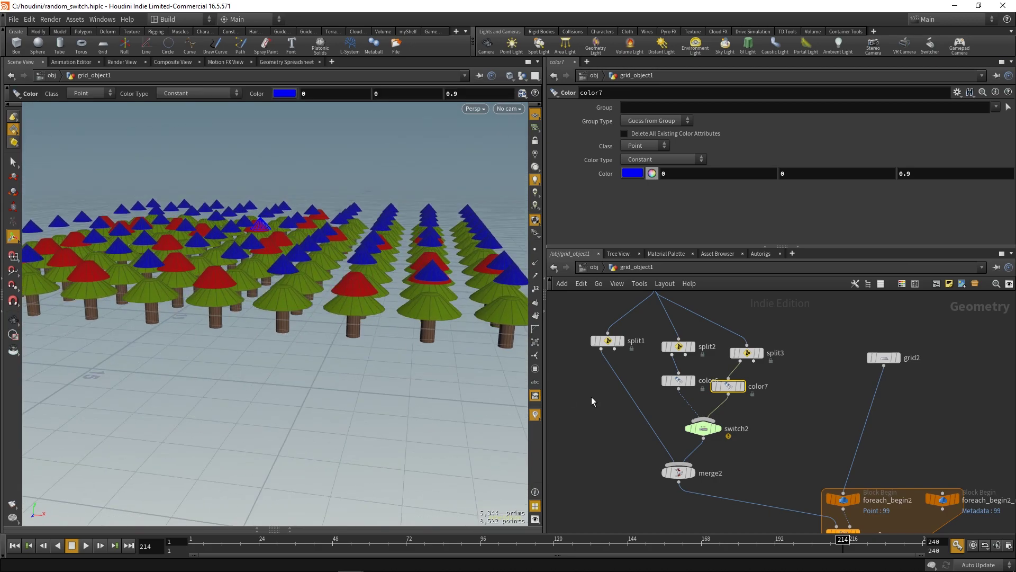
Spread out the network by moving grid2 with its for-each block, switch2, merge2, split3 and color7 farther apart.
{"action": "middle_click_drag", "start_coordinate": [753, 439], "coordinate": [763, 407]}
{"action": "scroll", "coordinate": [763, 408], "scroll_direction": "down", "scroll_amount": 5}
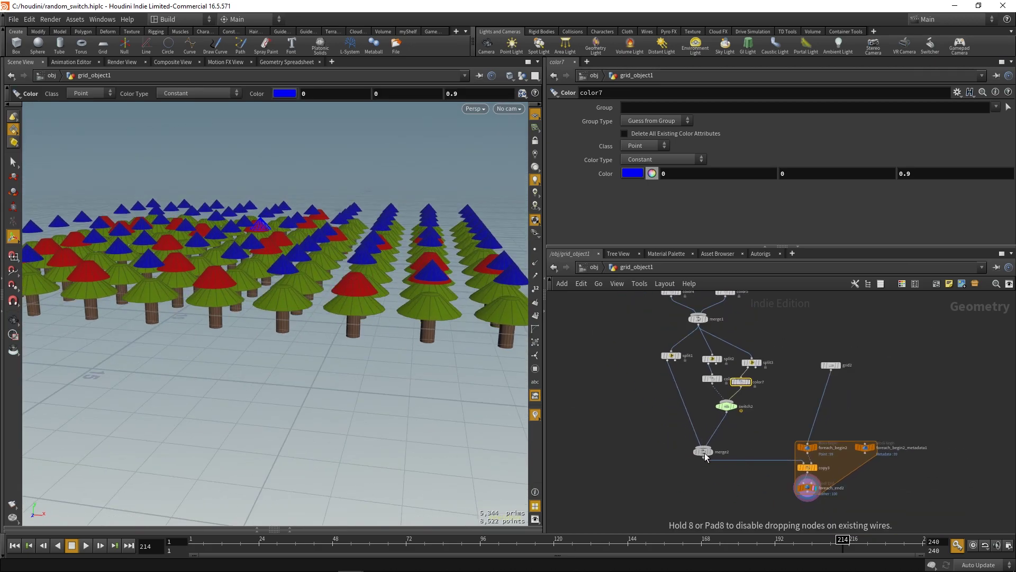
{"action": "left_click_drag", "start_coordinate": [778, 373], "coordinate": [880, 471]}
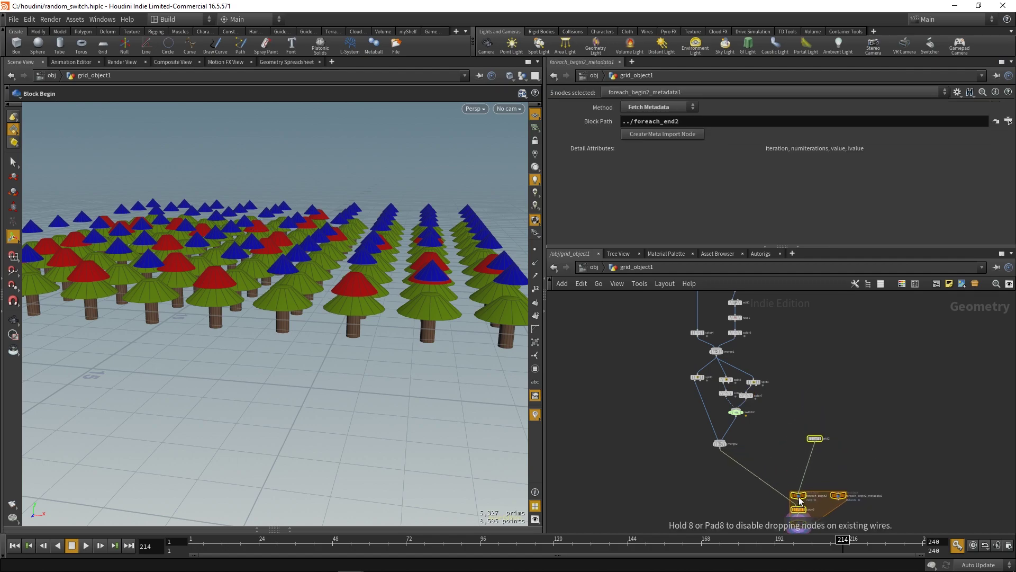
{"action": "scroll", "coordinate": [748, 428], "scroll_direction": "up", "scroll_amount": 4}
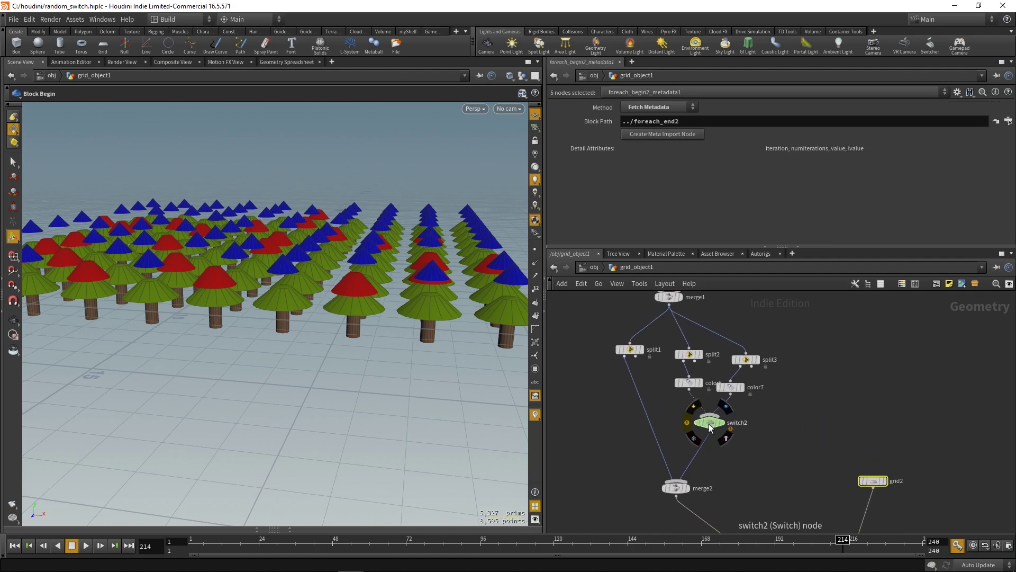
{"action": "left_click_drag", "start_coordinate": [711, 426], "coordinate": [711, 437]}
{"action": "left_click_drag", "start_coordinate": [677, 487], "coordinate": [642, 514]}
{"action": "middle_click_drag", "start_coordinate": [796, 424], "coordinate": [780, 440]}
{"action": "left_click_drag", "start_coordinate": [789, 368], "coordinate": [745, 395]}
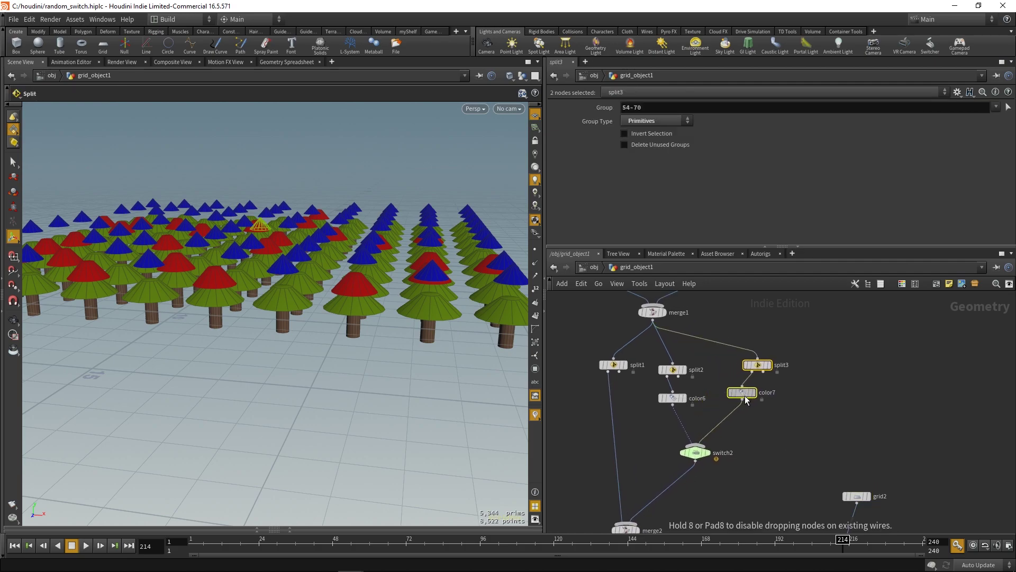
Replace color7's direct wire into switch2 with a Merge node that combines color6 and color7.
{"action": "middle_click_drag", "start_coordinate": [770, 417], "coordinate": [786, 409]}
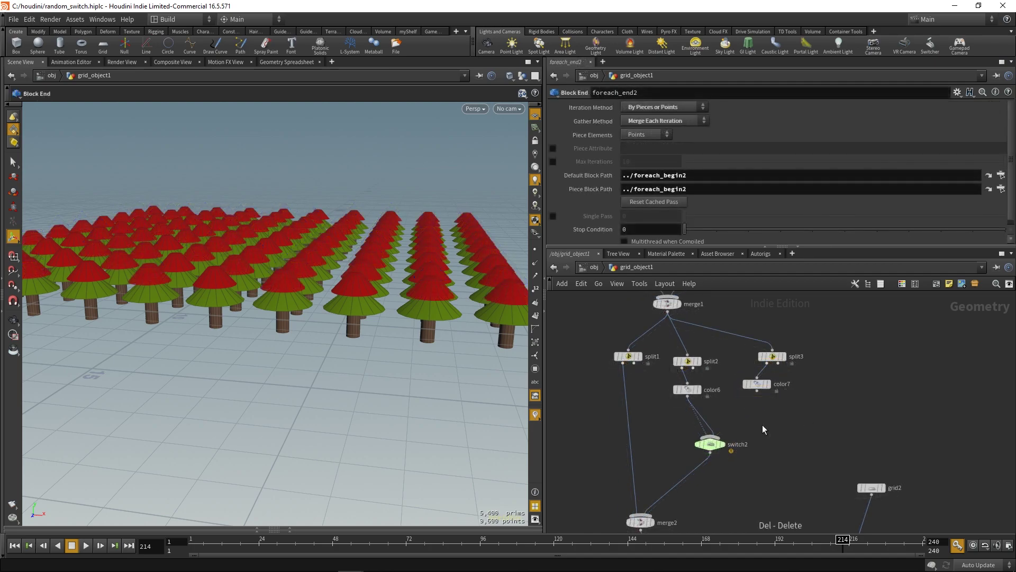
{"action": "key", "text": "Tab"}
{"action": "type", "text": "merge"}
{"action": "key", "text": "Return"}
{"action": "left_click", "coordinate": [762, 425]}
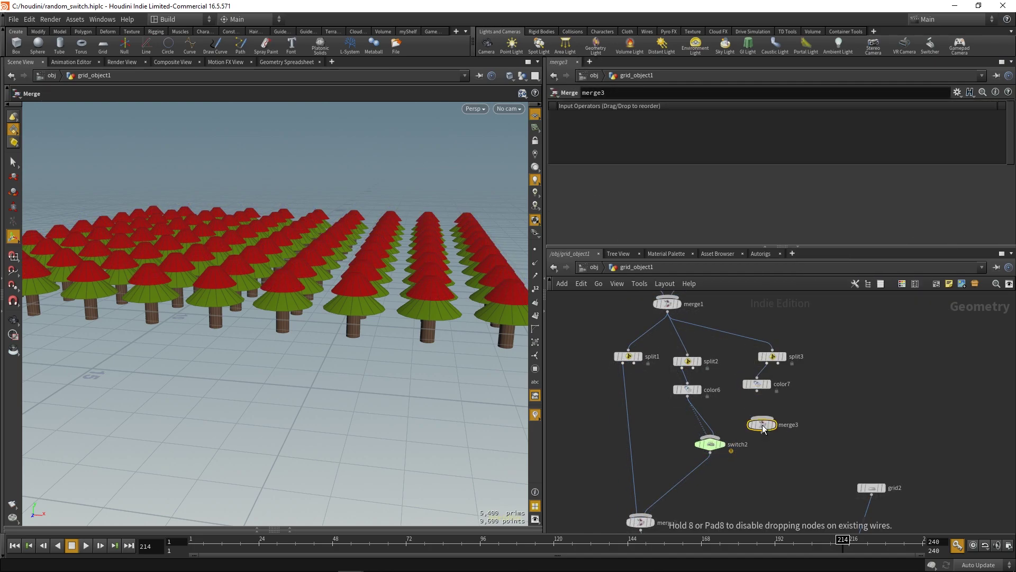
{"action": "left_click_drag", "start_coordinate": [710, 416], "coordinate": [724, 426]}
{"action": "left_click_drag", "start_coordinate": [756, 390], "coordinate": [733, 412]}
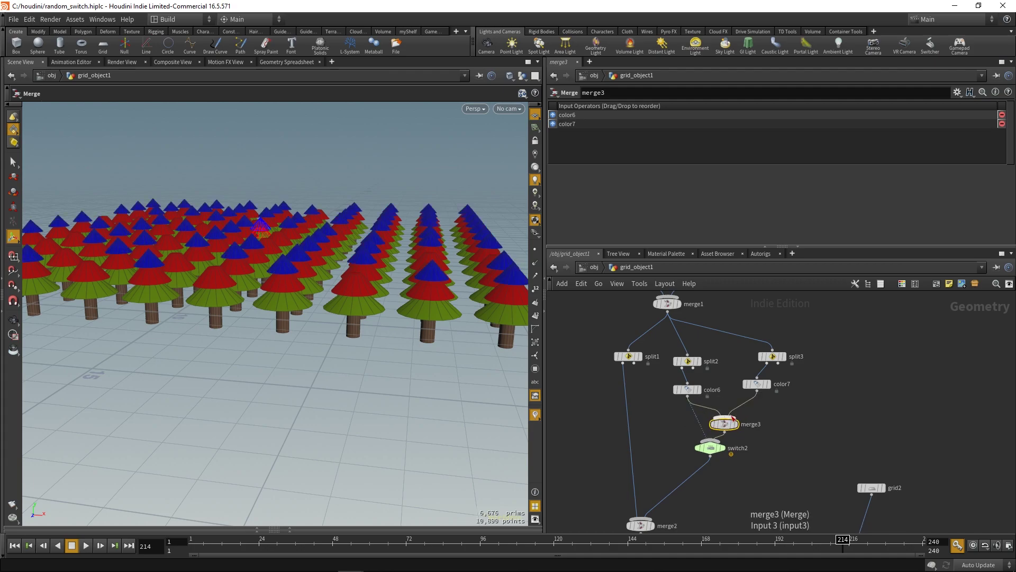
Examine the tree grid from several angles to check the variation of the red and blue tiers.
{"action": "key", "text": "Escape"}
{"action": "left_click_drag", "start_coordinate": [403, 335], "coordinate": [450, 321]}
{"action": "left_click_drag", "start_coordinate": [318, 331], "coordinate": [381, 323]}
{"action": "key", "text": "Return"}
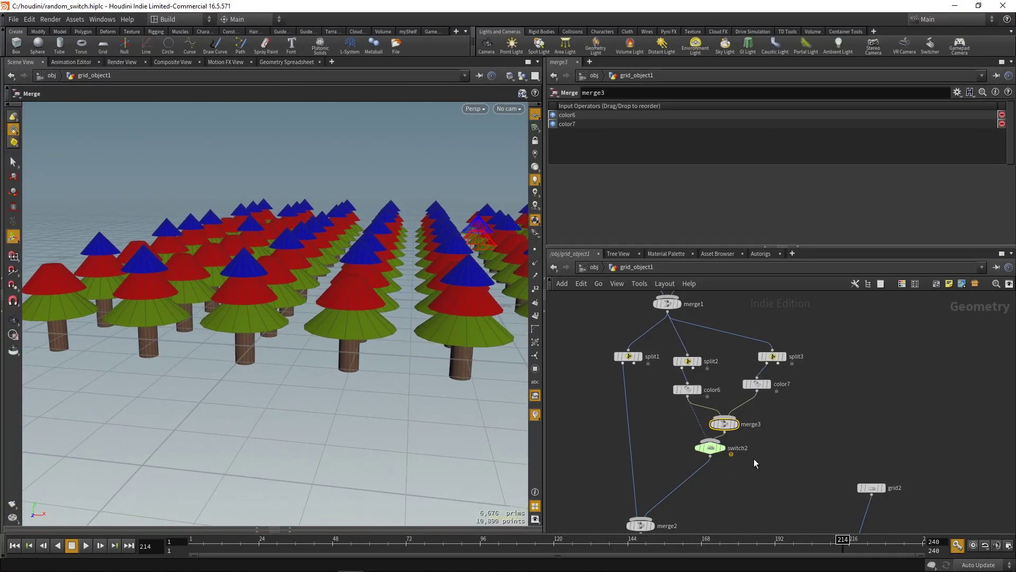
{"action": "scroll", "coordinate": [678, 297], "scroll_direction": "down", "scroll_amount": 2}
{"action": "left_click_drag", "start_coordinate": [635, 351], "coordinate": [616, 355]}
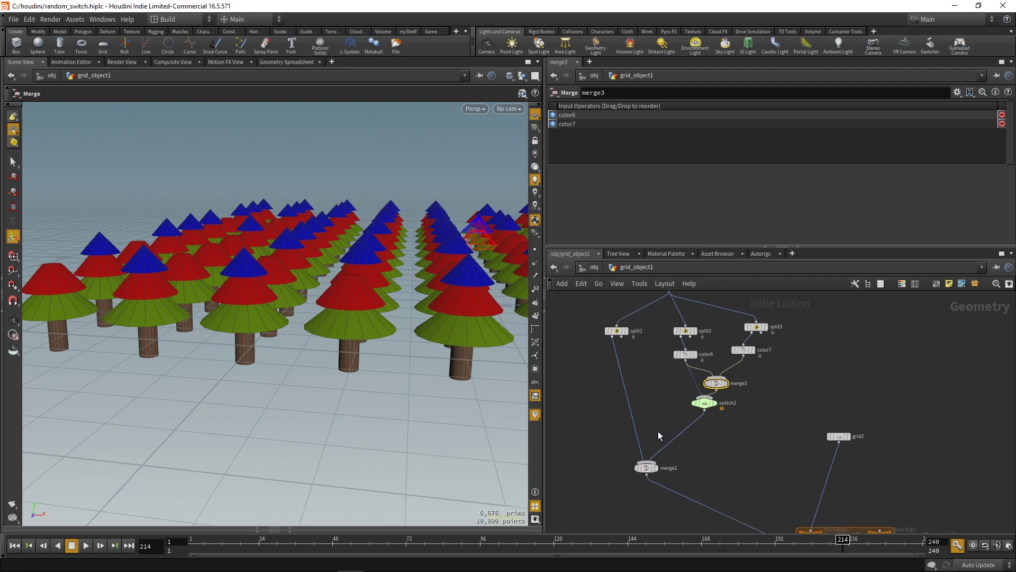
{"action": "key", "text": "space"}
{"action": "right_click_drag", "start_coordinate": [383, 331], "coordinate": [323, 349]}
{"action": "left_click_drag", "start_coordinate": [323, 349], "coordinate": [407, 340]}
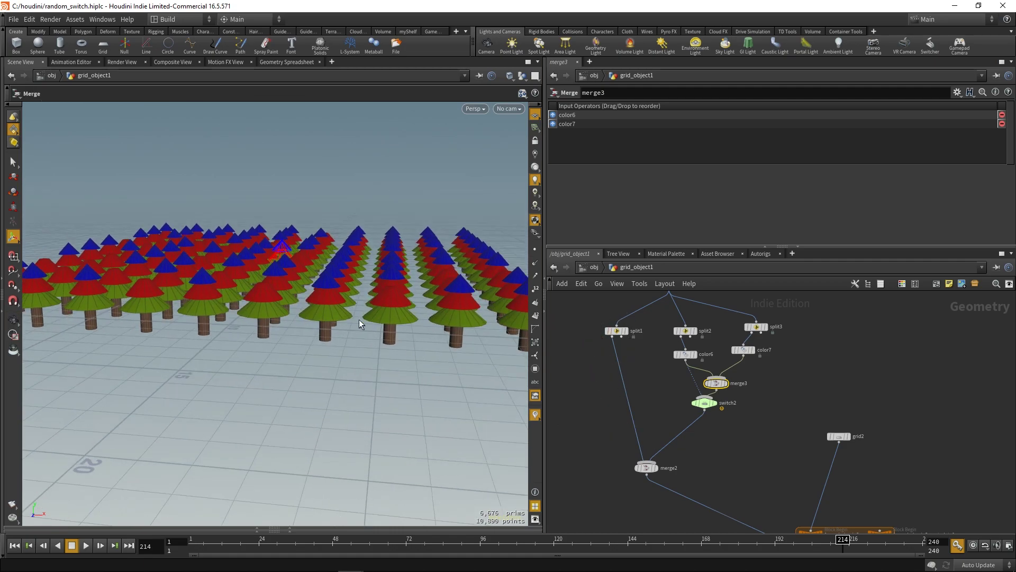
{"action": "key", "text": "Escape"}
{"action": "left_click_drag", "start_coordinate": [372, 318], "coordinate": [353, 335]}
{"action": "left_click_drag", "start_coordinate": [415, 355], "coordinate": [414, 353]}
{"action": "key", "text": "Return"}
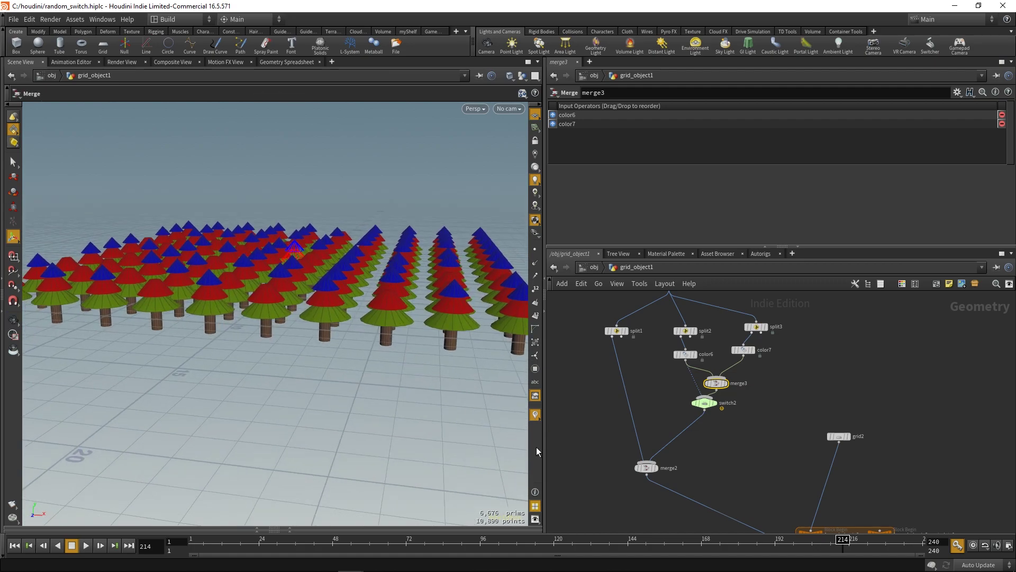
Disconnect switch2 from merge2 to preview the trees without the switched parts, and reconnect it.
{"action": "left_click_drag", "start_coordinate": [676, 427], "coordinate": [687, 440]}
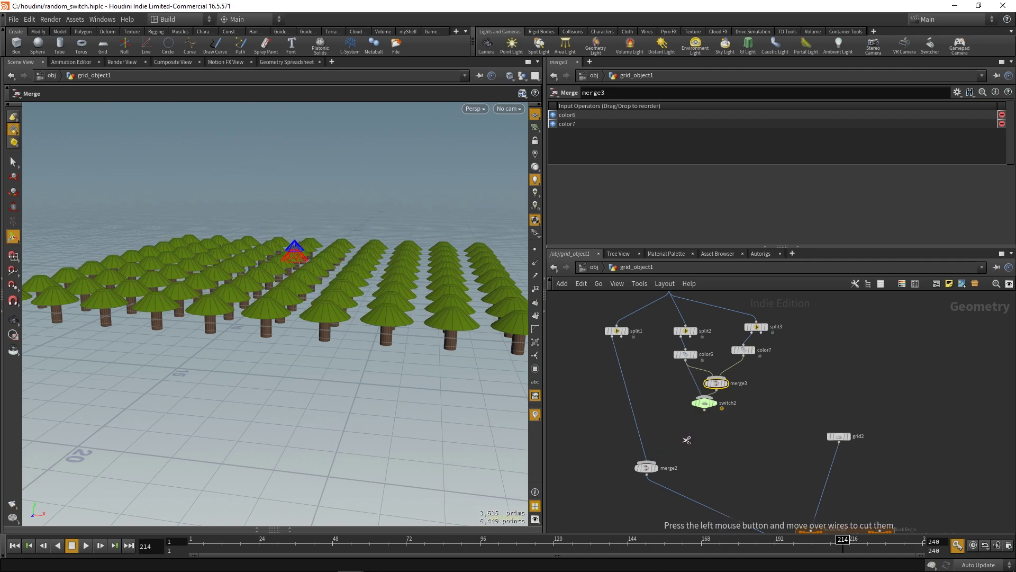
{"action": "left_click", "coordinate": [708, 408]}
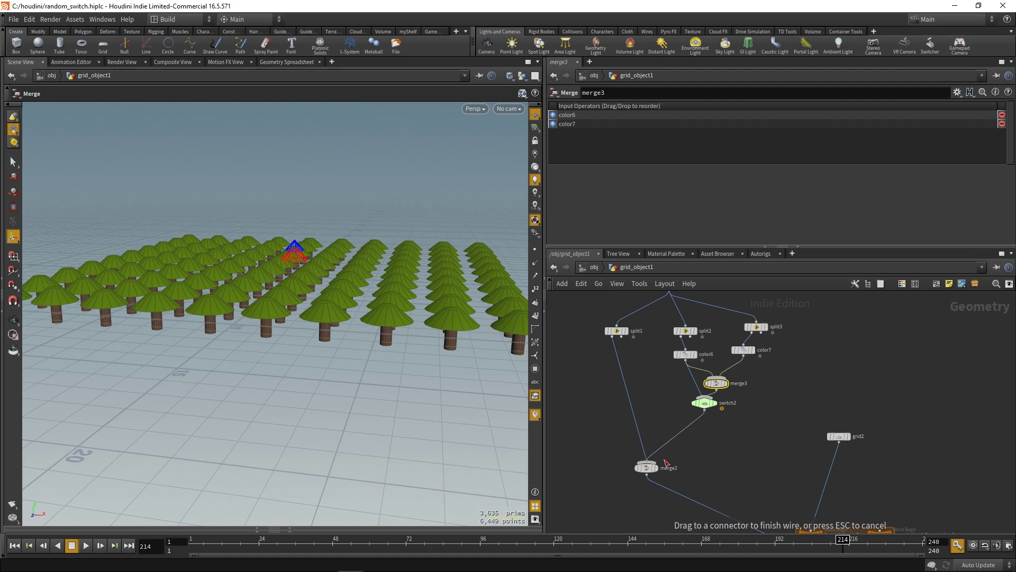
{"action": "left_click", "coordinate": [665, 462]}
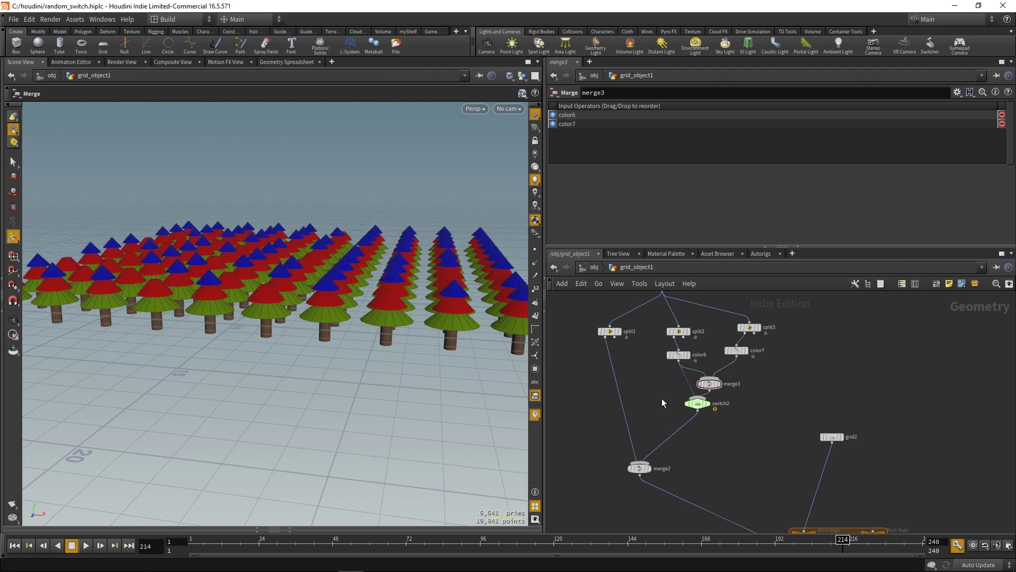
Add a Null node beside switch2 and connect its output to switch2 as an additional empty input.
{"action": "key", "text": "Tab"}
{"action": "type", "text": "null"}
{"action": "key", "text": "Return"}
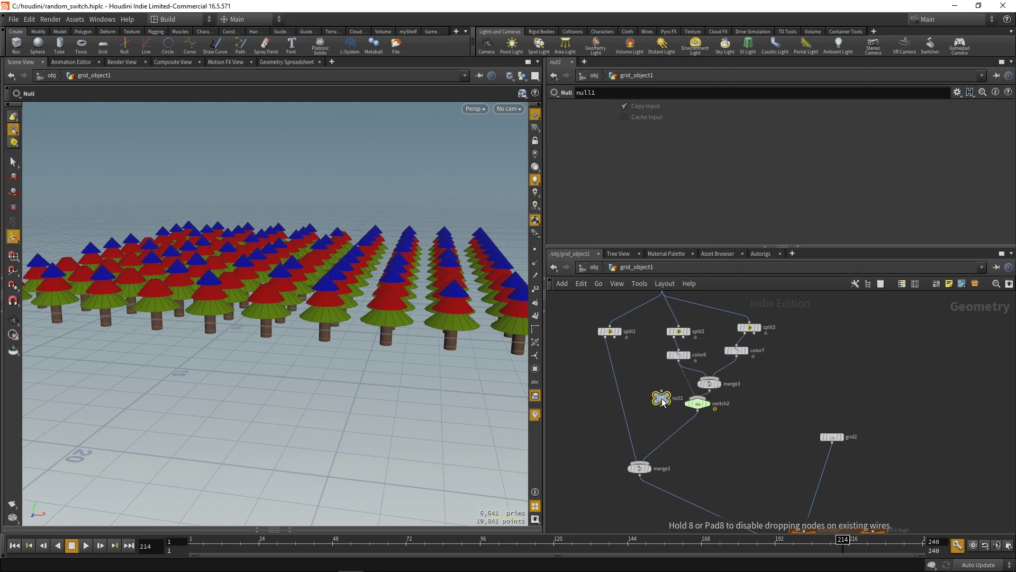
{"action": "scroll", "coordinate": [669, 402], "scroll_direction": "up", "scroll_amount": 3}
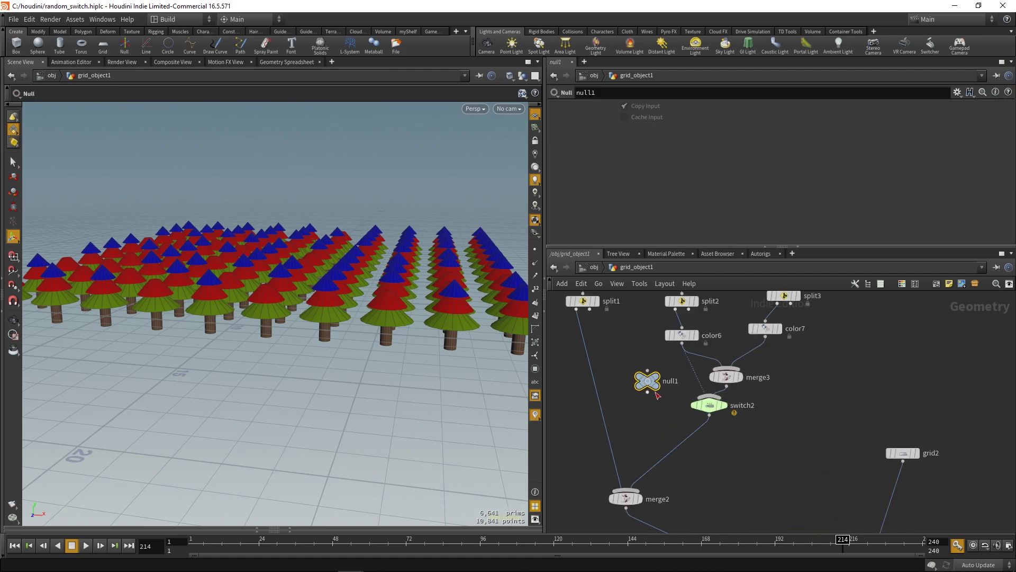
{"action": "left_click", "coordinate": [648, 393]}
{"action": "left_click", "coordinate": [683, 397]}
{"action": "left_click_drag", "start_coordinate": [347, 337], "coordinate": [296, 339], "text": "alt"}
{"action": "middle_click_drag", "start_coordinate": [634, 437], "coordinate": [631, 445]}
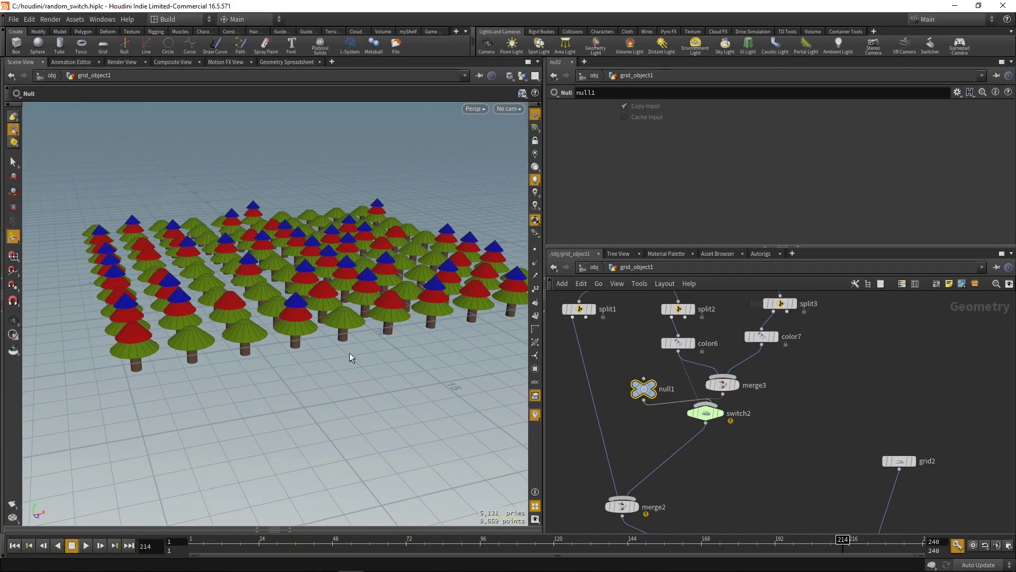
Rearrange the network by moving null1 to the far side of merge3 and placing switch2 lower beneath its inputs.
{"action": "key", "text": "Escape"}
{"action": "left_click_drag", "start_coordinate": [341, 322], "coordinate": [476, 401]}
{"action": "middle_click_drag", "start_coordinate": [657, 419], "coordinate": [652, 437]}
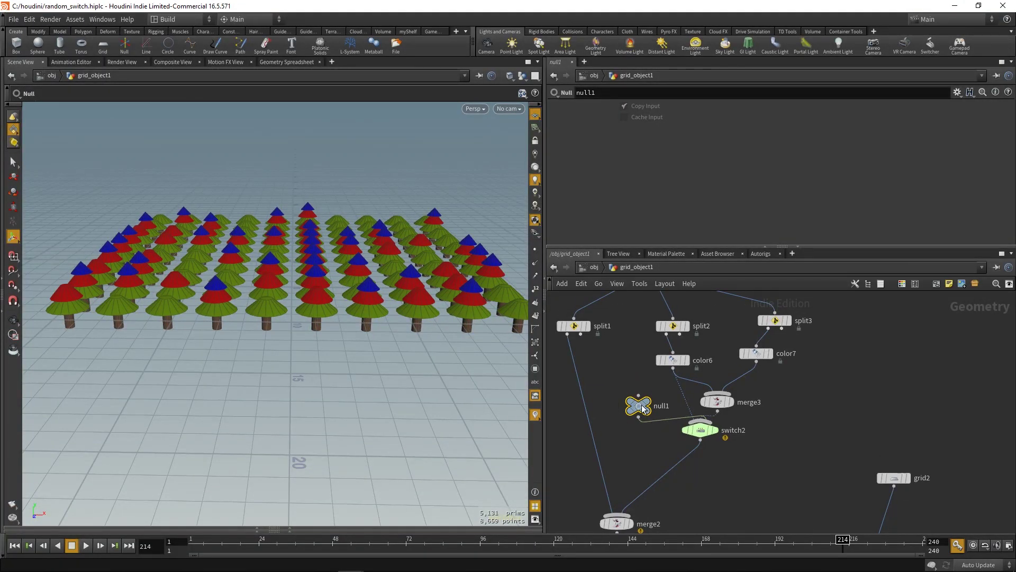
{"action": "left_click_drag", "start_coordinate": [641, 404], "coordinate": [796, 401]}
{"action": "left_click_drag", "start_coordinate": [700, 430], "coordinate": [688, 463]}
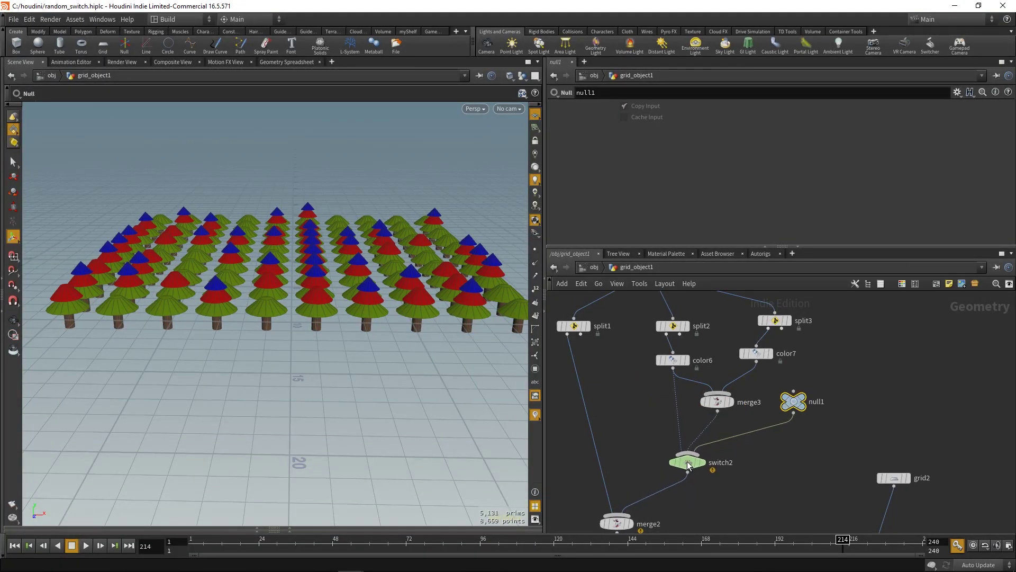
{"action": "key", "text": "h"}
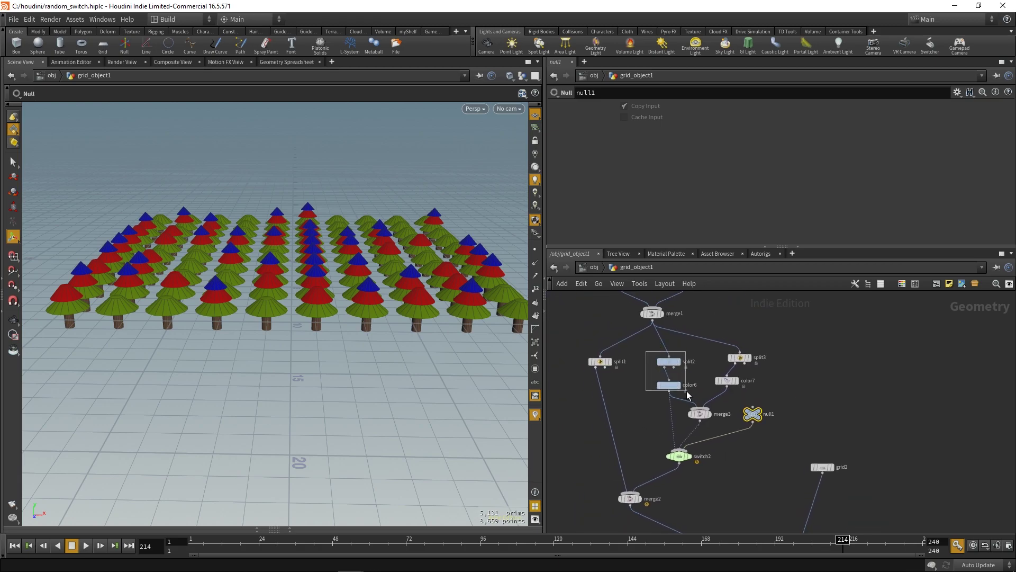
Examine the three branches feeding switch2: split2 with color6, merge3, and the empty null1.
{"action": "left_click_drag", "start_coordinate": [686, 391], "coordinate": [687, 390]}
{"action": "left_click_drag", "start_coordinate": [301, 297], "coordinate": [296, 298], "text": "alt"}
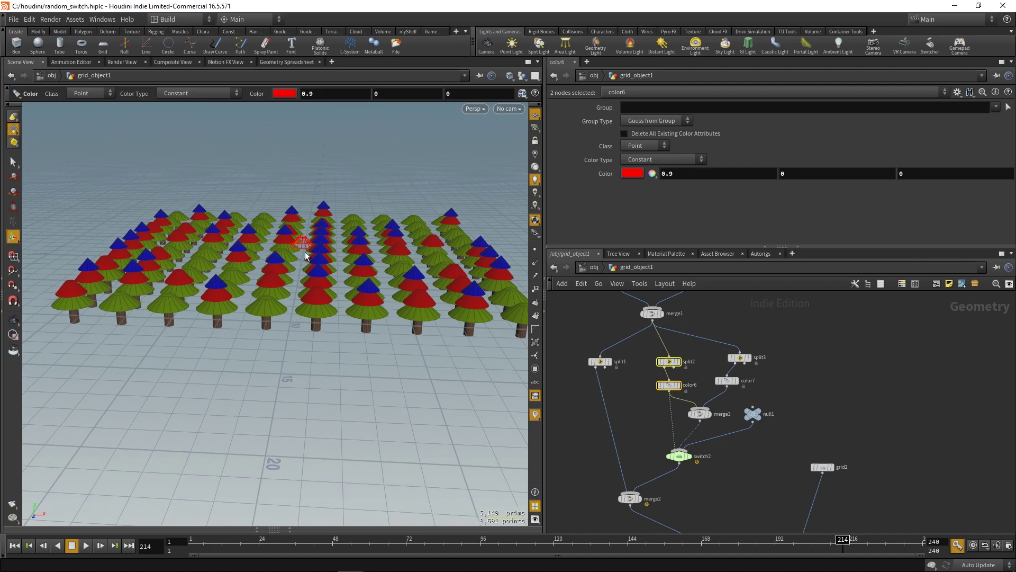
{"action": "middle_click_drag", "start_coordinate": [622, 396], "coordinate": [608, 366]}
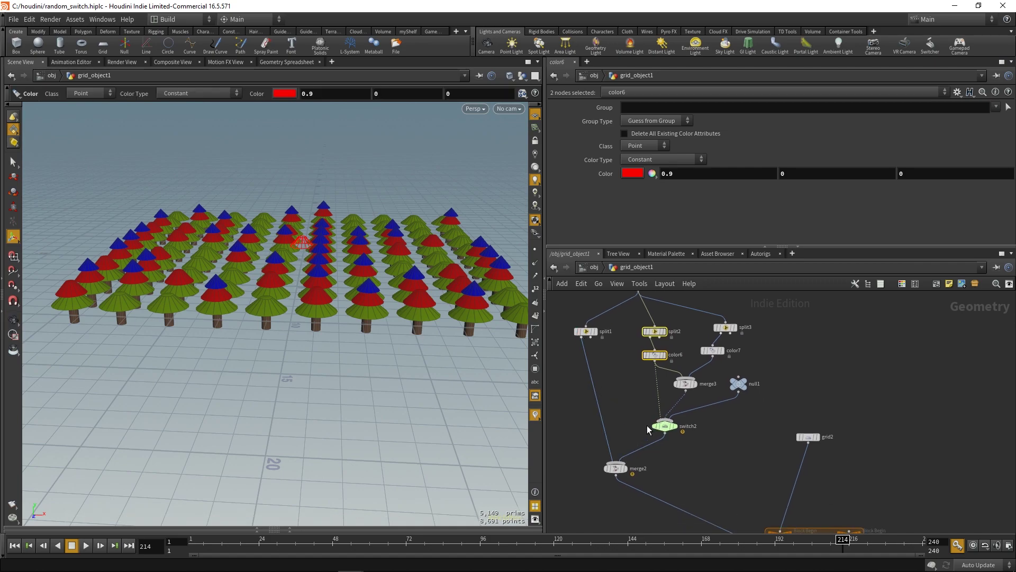
{"action": "middle_click_drag", "start_coordinate": [686, 387], "coordinate": [694, 404]}
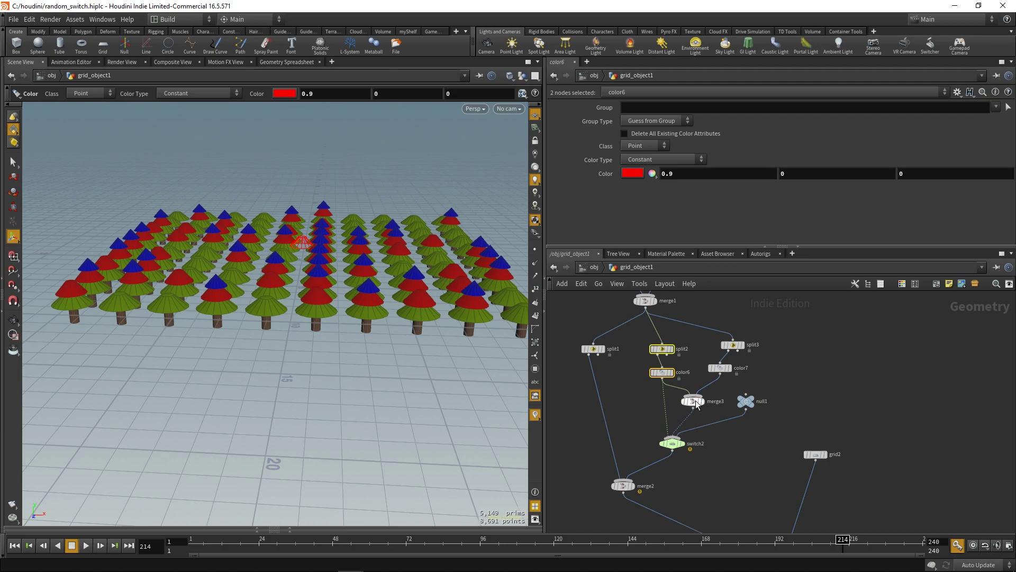
{"action": "mouse_move", "coordinate": [697, 405]}
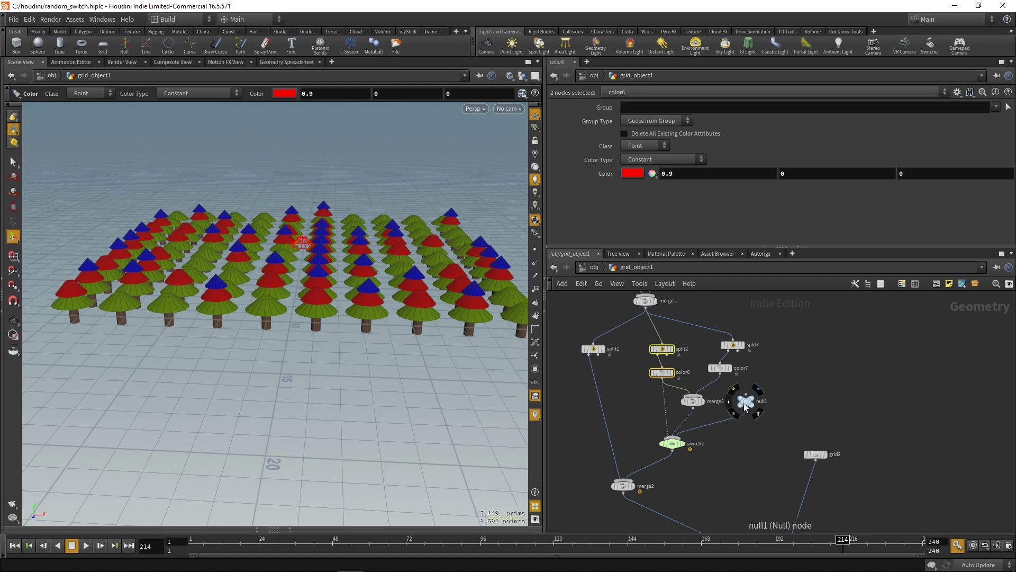
{"action": "middle_click_drag", "start_coordinate": [733, 477], "coordinate": [723, 431]}
{"action": "scroll", "coordinate": [723, 431], "scroll_direction": "down", "scroll_amount": 3}
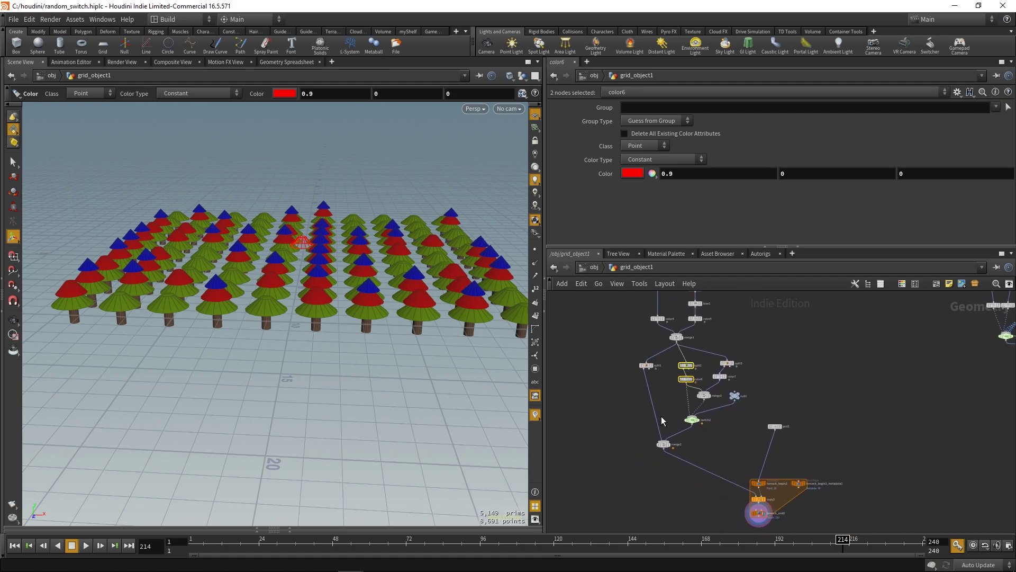
Bypass color6 and color7 so all tree tiers keep their original green, and view the trees from another angle.
{"action": "scroll", "coordinate": [750, 370], "scroll_direction": "up", "scroll_amount": 3}
{"action": "key", "text": "b"}
{"action": "left_click_drag", "start_coordinate": [740, 373], "coordinate": [640, 389]}
{"action": "key", "text": "space"}
{"action": "left_click_drag", "start_coordinate": [348, 302], "coordinate": [279, 318]}
Add an Attribute Randomize node unconnected near grid2 and the for-each block.
{"action": "scroll", "coordinate": [291, 333], "scroll_direction": "down", "scroll_amount": 4}
{"action": "middle_click_drag", "start_coordinate": [778, 423], "coordinate": [745, 386]}
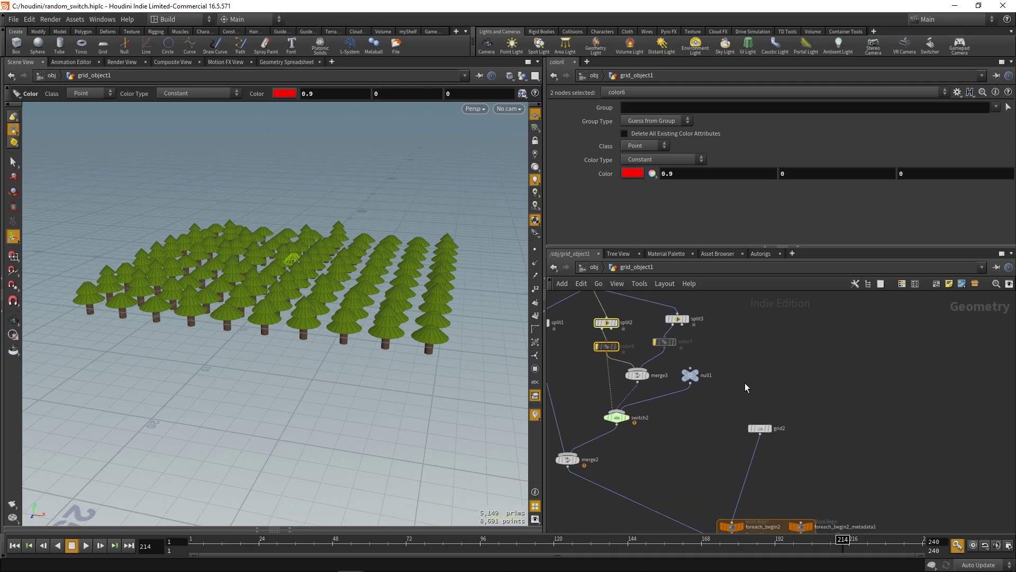
{"action": "scroll", "coordinate": [747, 385], "scroll_direction": "down", "scroll_amount": 3}
{"action": "scroll", "coordinate": [797, 434], "scroll_direction": "up", "scroll_amount": 2}
{"action": "scroll", "coordinate": [778, 407], "scroll_direction": "up", "scroll_amount": 3}
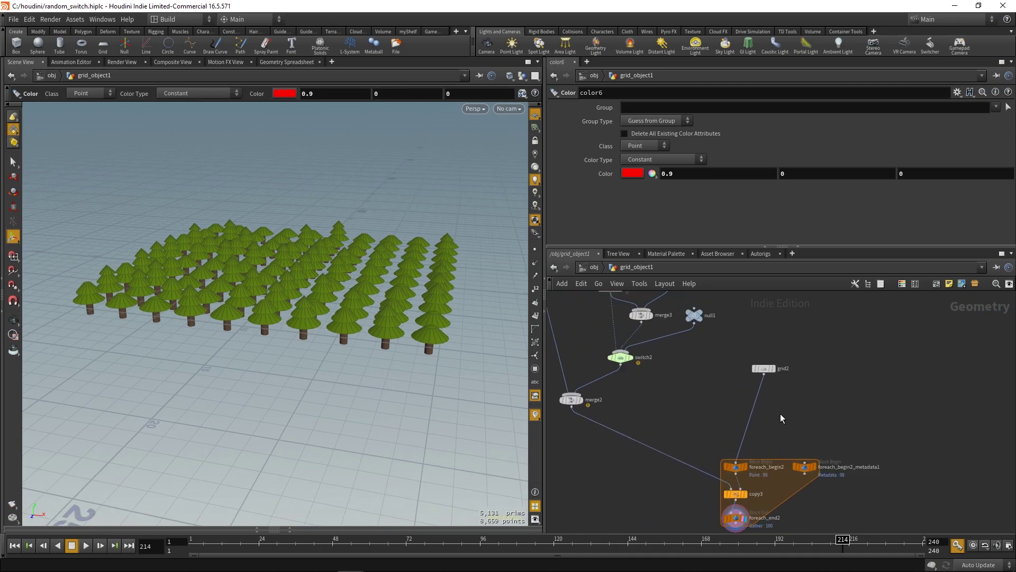
{"action": "key", "text": "Tab"}
{"action": "type", "text": "attribrand"}
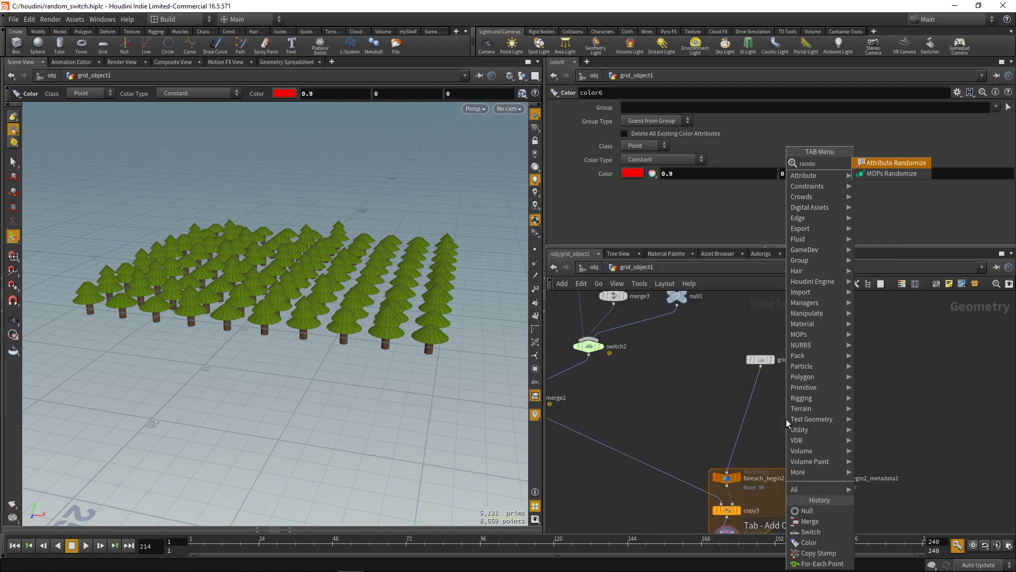
{"action": "key", "text": "Return"}
{"action": "left_click", "coordinate": [837, 418]}
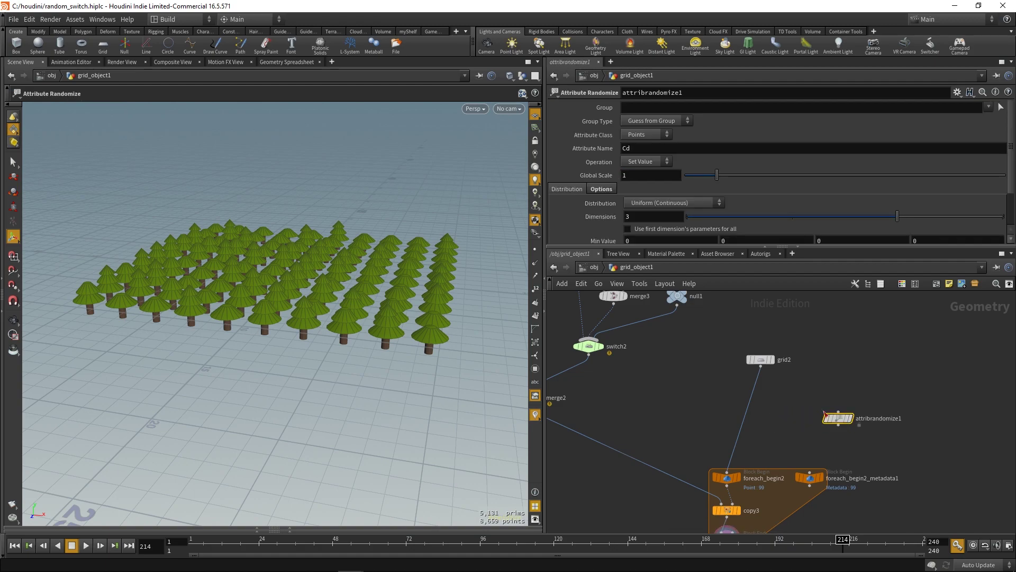
Insert a Scatter node on the wire between grid2 and foreach_begin2.
{"action": "key", "text": "Tab"}
{"action": "type", "text": "scatter"}
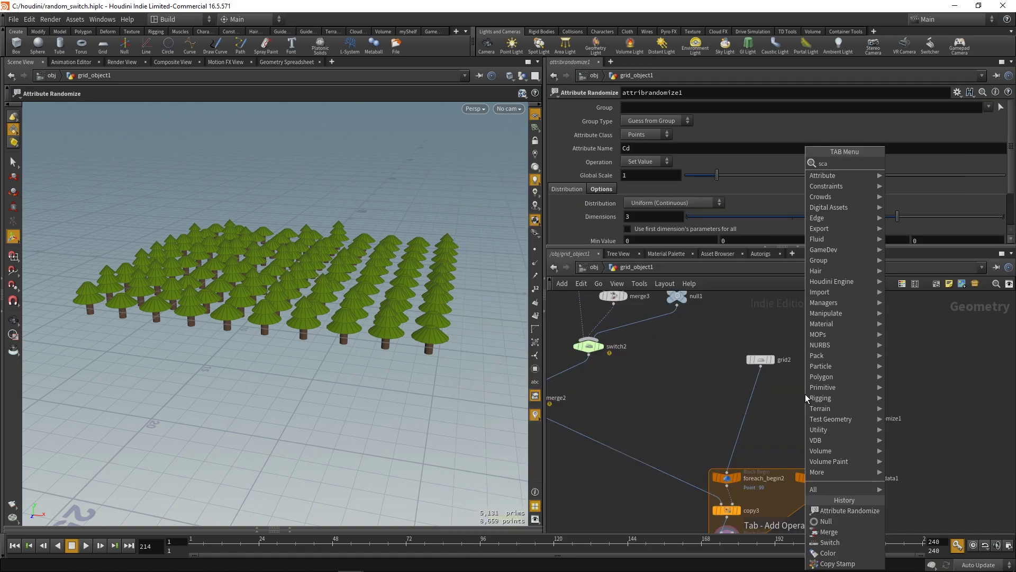
{"action": "key", "text": "Return"}
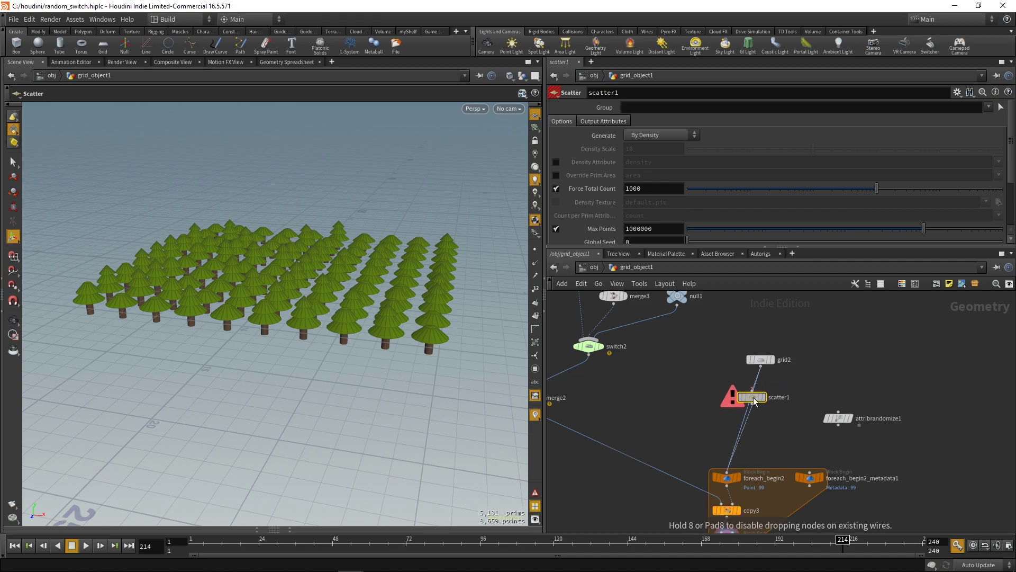
{"action": "left_click", "coordinate": [752, 396]}
{"action": "left_click_drag", "start_coordinate": [384, 318], "coordinate": [395, 281], "text": "alt"}
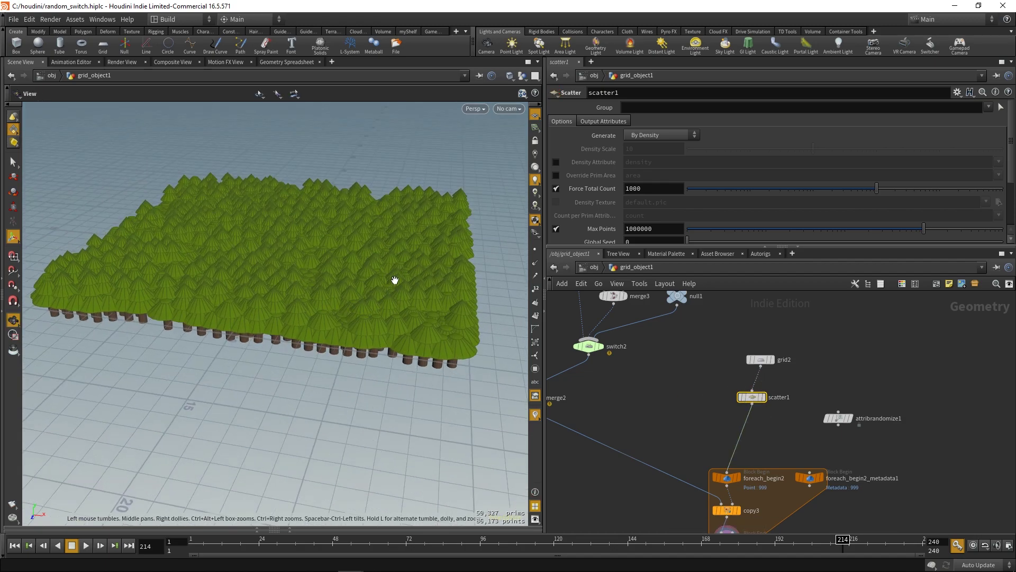
Display scatter1, set its Force Total Count to 200, and return the display to foreach_end2.
{"action": "key", "text": "r"}
{"action": "mouse_move", "coordinate": [403, 332]}
{"action": "left_mouse_down"}
{"action": "mouse_move", "coordinate": [401, 320]}
{"action": "mouse_move", "coordinate": [402, 338]}
{"action": "left_mouse_up"}
{"action": "left_click", "coordinate": [654, 189]}
{"action": "type", "text": "200"}
{"action": "key", "text": "Return"}
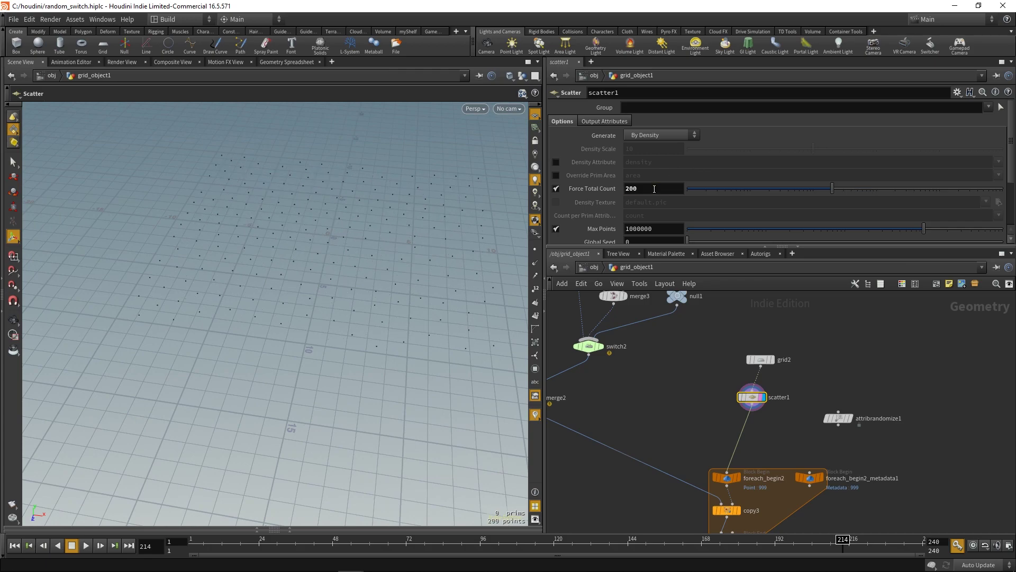
{"action": "middle_click_drag", "start_coordinate": [693, 412], "coordinate": [686, 369]}
{"action": "left_click_drag", "start_coordinate": [681, 510], "coordinate": [735, 491]}
{"action": "left_click", "coordinate": [732, 494]}
{"action": "left_click_drag", "start_coordinate": [370, 299], "coordinate": [376, 313], "text": "alt"}
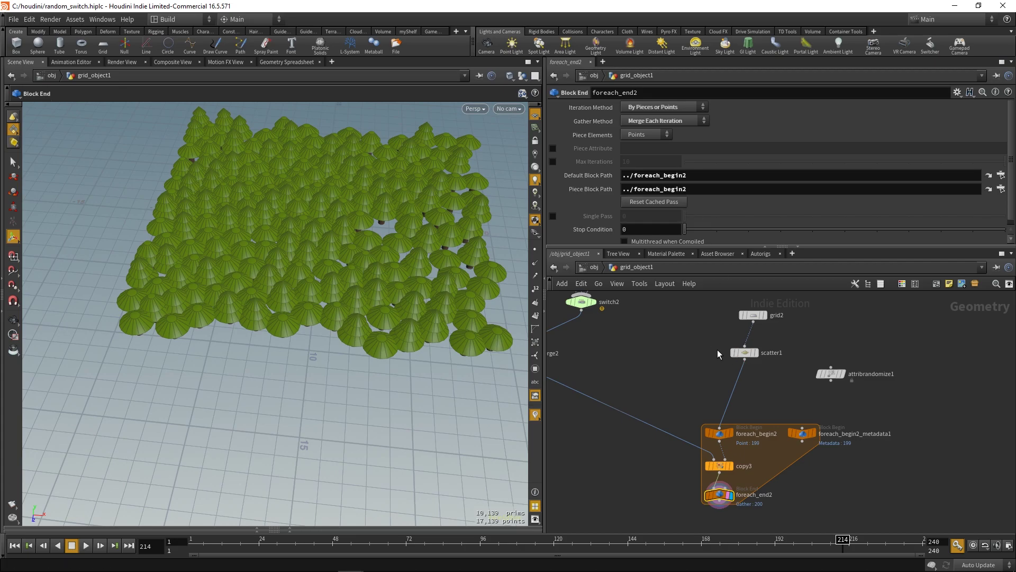
Set scatter1's Force Total Count to 94, Scale Radii By to 1.48 and Relax Iterations to 10.
{"action": "left_click", "coordinate": [741, 353]}
{"action": "mouse_move", "coordinate": [829, 189]}
{"action": "left_mouse_down"}
{"action": "mouse_move", "coordinate": [785, 191]}
{"action": "mouse_move", "coordinate": [811, 190]}
{"action": "left_mouse_up"}
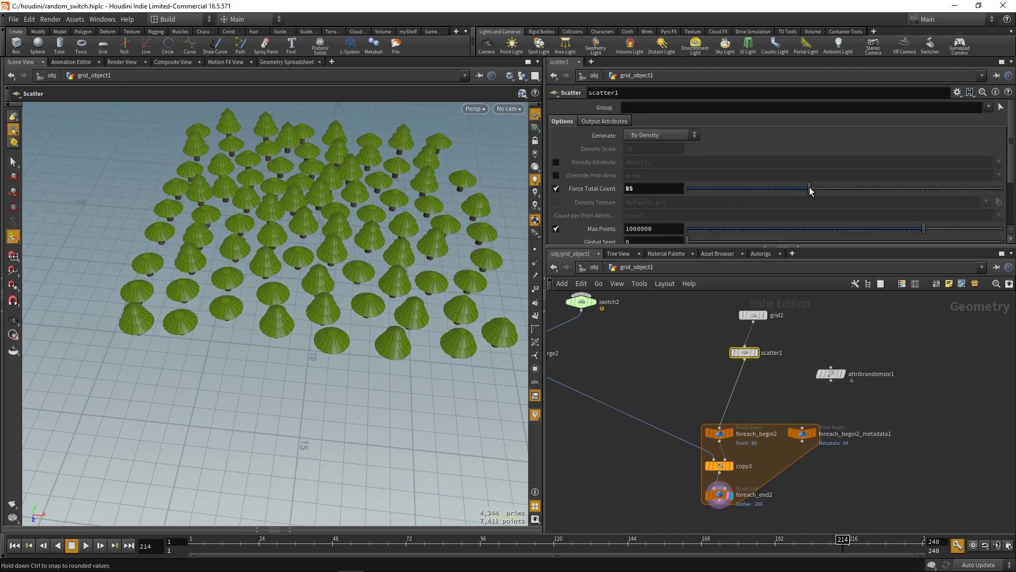
{"action": "scroll", "coordinate": [757, 215], "scroll_direction": "down", "scroll_amount": 2}
{"action": "scroll", "coordinate": [756, 217], "scroll_direction": "down", "scroll_amount": 2}
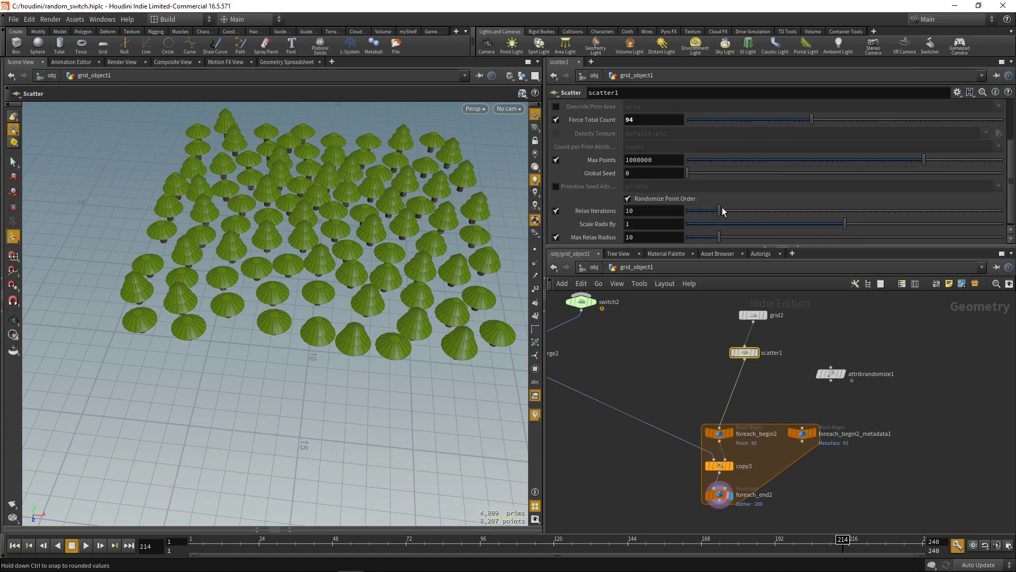
{"action": "mouse_move", "coordinate": [722, 209]}
{"action": "left_mouse_down"}
{"action": "mouse_move", "coordinate": [684, 212]}
{"action": "mouse_move", "coordinate": [702, 211]}
{"action": "left_mouse_up"}
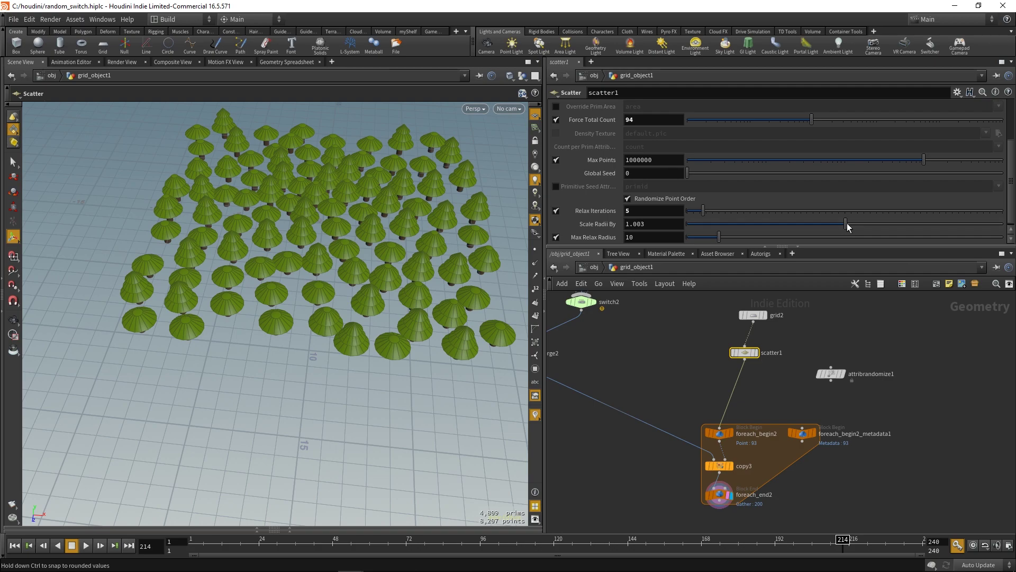
{"action": "mouse_move", "coordinate": [847, 227]}
{"action": "left_mouse_down"}
{"action": "mouse_move", "coordinate": [971, 225]}
{"action": "mouse_move", "coordinate": [854, 224]}
{"action": "left_mouse_up"}
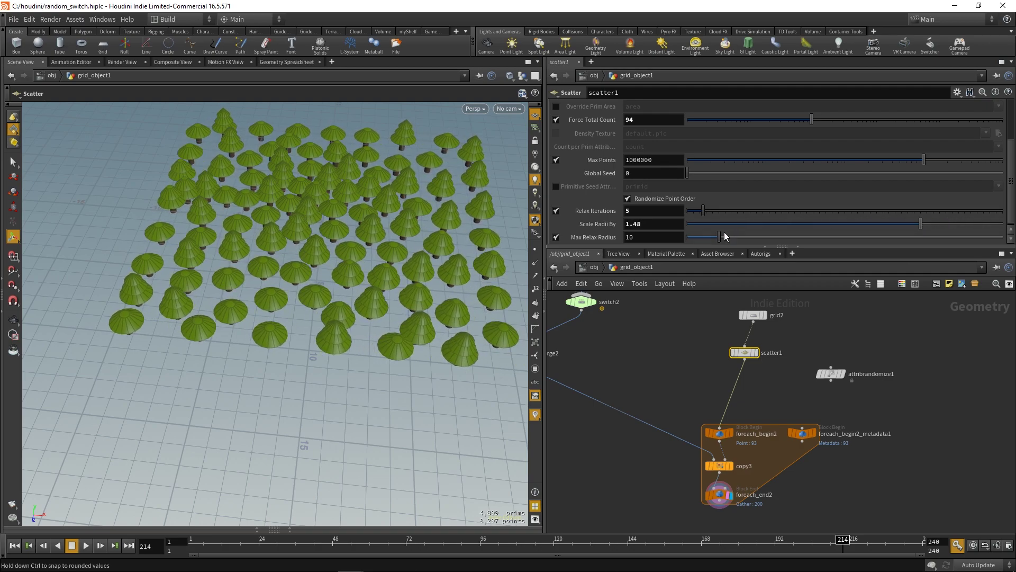
{"action": "left_click_drag", "start_coordinate": [701, 210], "coordinate": [720, 214]}
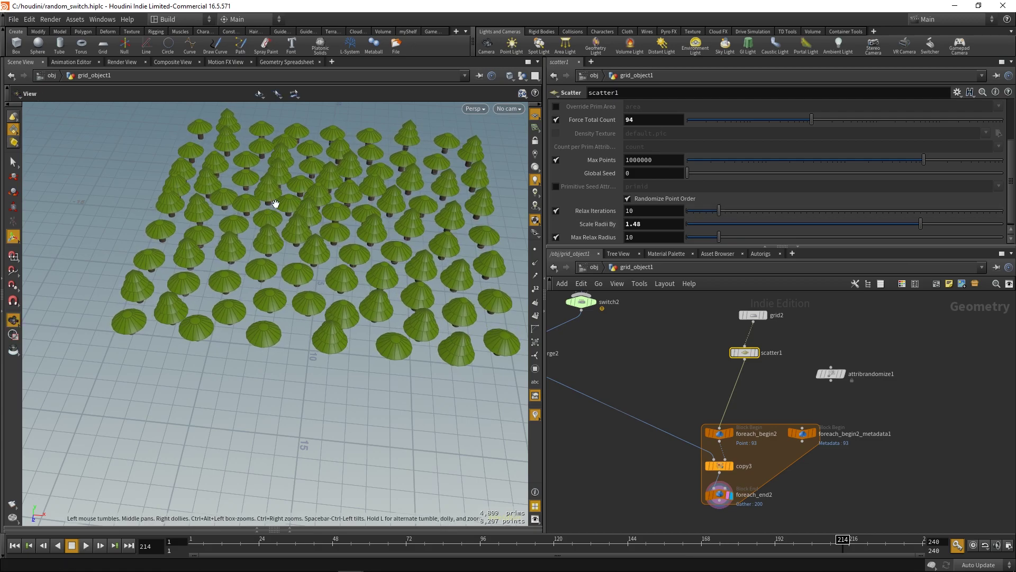
{"action": "left_click_drag", "start_coordinate": [273, 203], "coordinate": [318, 264], "text": "alt"}
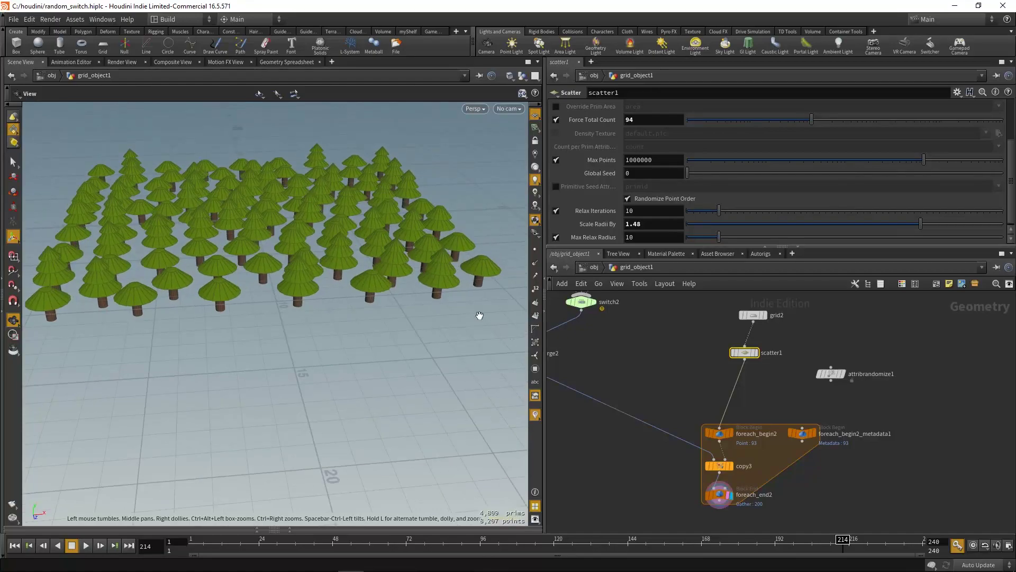
Insert attribrandomize1 between scatter1 and foreach_begin2 and set its Attribute Name to pscale.
{"action": "left_click_drag", "start_coordinate": [817, 374], "coordinate": [736, 379]}
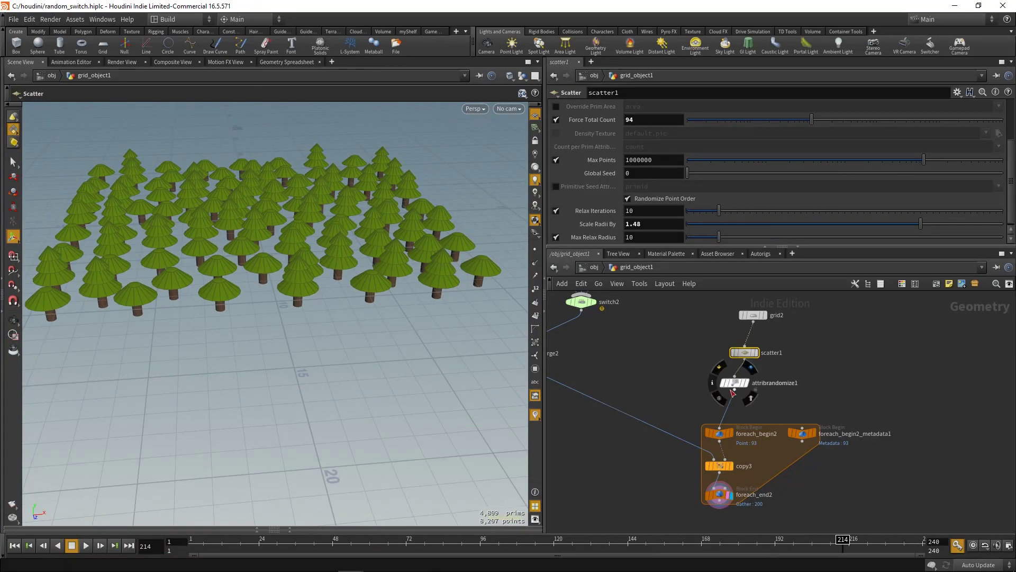
{"action": "left_click", "coordinate": [642, 146]}
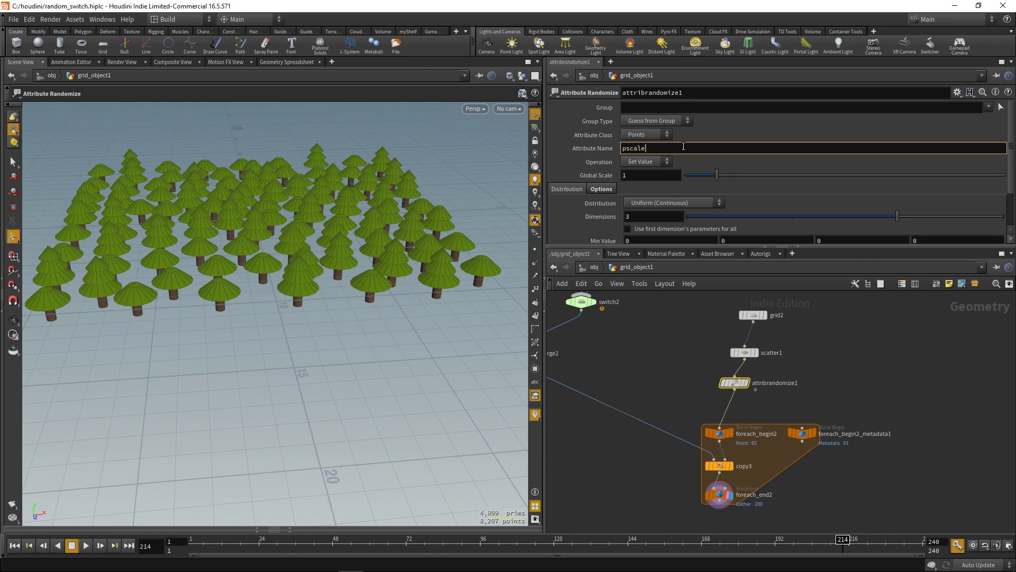
{"action": "key", "text": "Return"}
Set the pscale randomization to 1 dimension with a Min Value of 0.61 and a Max Value of 1.54.
{"action": "scroll", "coordinate": [782, 180], "scroll_direction": "down", "scroll_amount": 2}
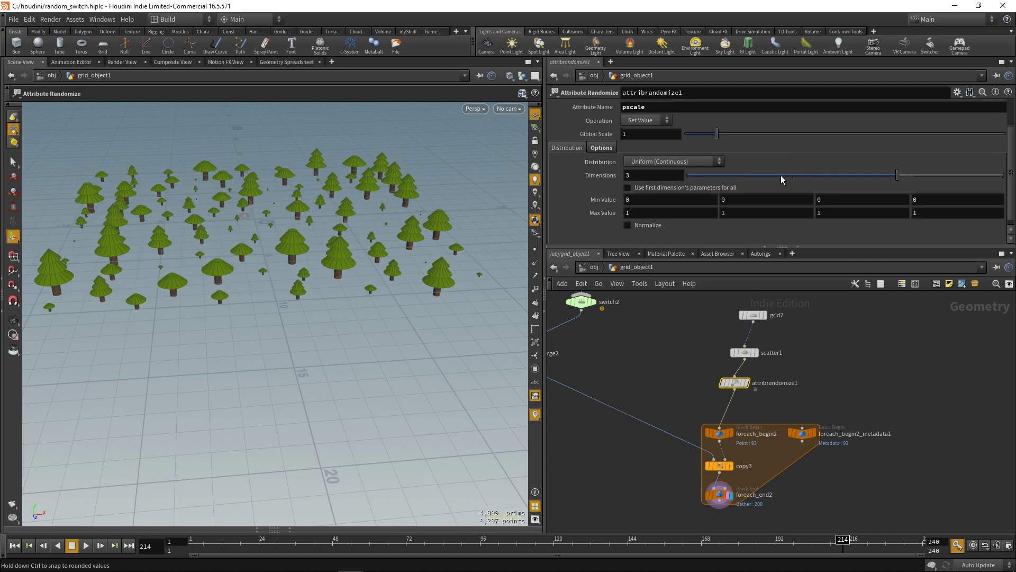
{"action": "left_click", "coordinate": [733, 174]}
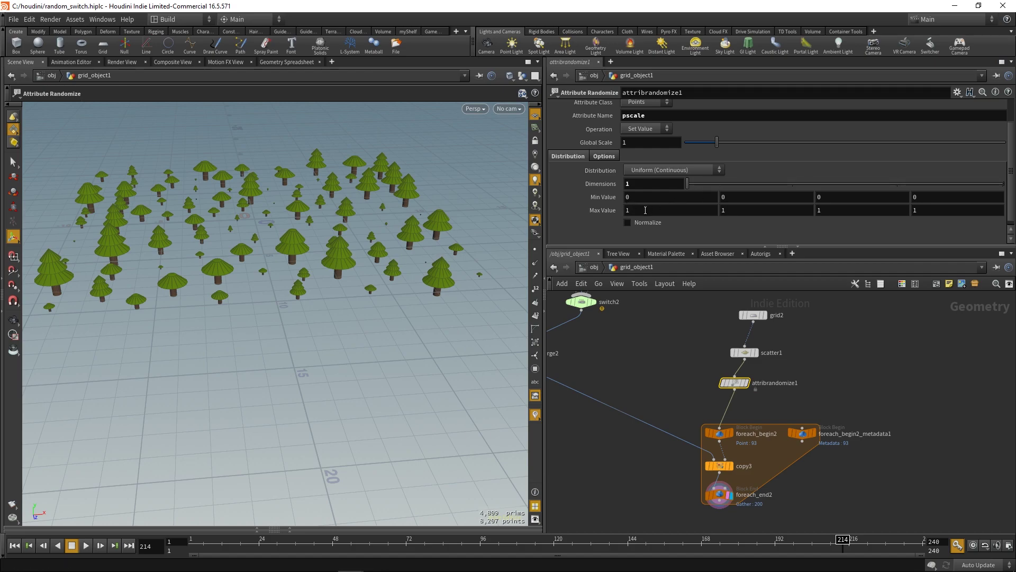
{"action": "middle_click_drag", "start_coordinate": [652, 193], "coordinate": [936, 211]}
{"action": "middle_click_drag", "start_coordinate": [652, 211], "coordinate": [902, 224]}
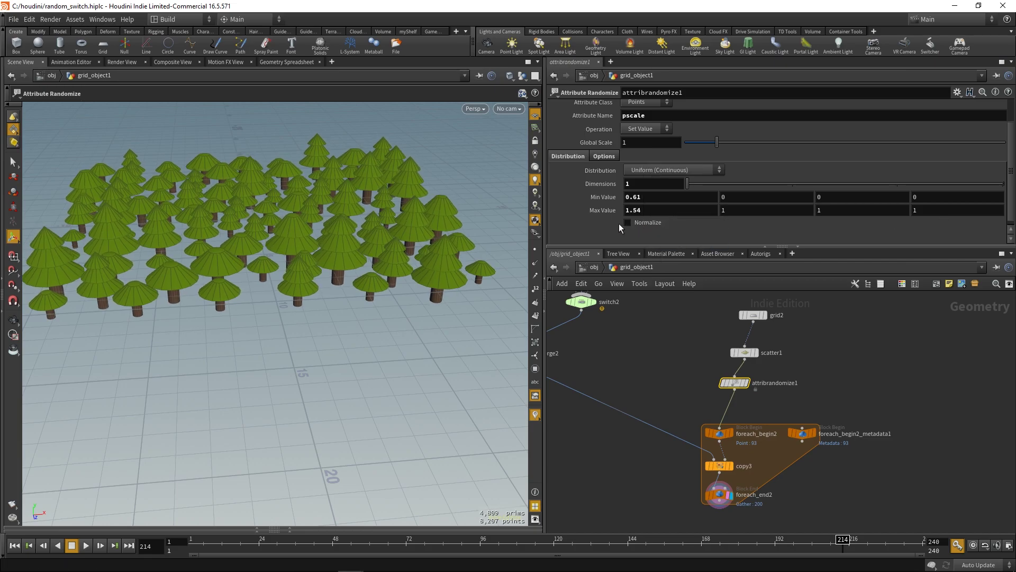
Undo the last pscale range change and lower the Min Value for smaller trees, checking the result from several angles.
{"action": "key", "text": "ctrl+z"}
{"action": "mouse_move", "coordinate": [349, 228]}
{"action": "left_mouse_down", "text": "alt"}
{"action": "mouse_move", "coordinate": [341, 460]}
{"action": "mouse_move", "coordinate": [335, 238]}
{"action": "left_mouse_up", "text": "alt"}
{"action": "right_click_drag", "start_coordinate": [338, 243], "coordinate": [421, 286], "text": "alt"}
{"action": "key", "text": "Return"}
{"action": "middle_click_drag", "start_coordinate": [652, 197], "coordinate": [569, 225]}
{"action": "right_click_drag", "start_coordinate": [484, 237], "coordinate": [386, 267], "text": "alt"}
{"action": "mouse_move", "coordinate": [386, 267]}
{"action": "left_mouse_down"}
{"action": "mouse_move", "coordinate": [399, 263]}
{"action": "mouse_move", "coordinate": [377, 281]}
{"action": "left_mouse_up"}
{"action": "key", "text": "Return"}
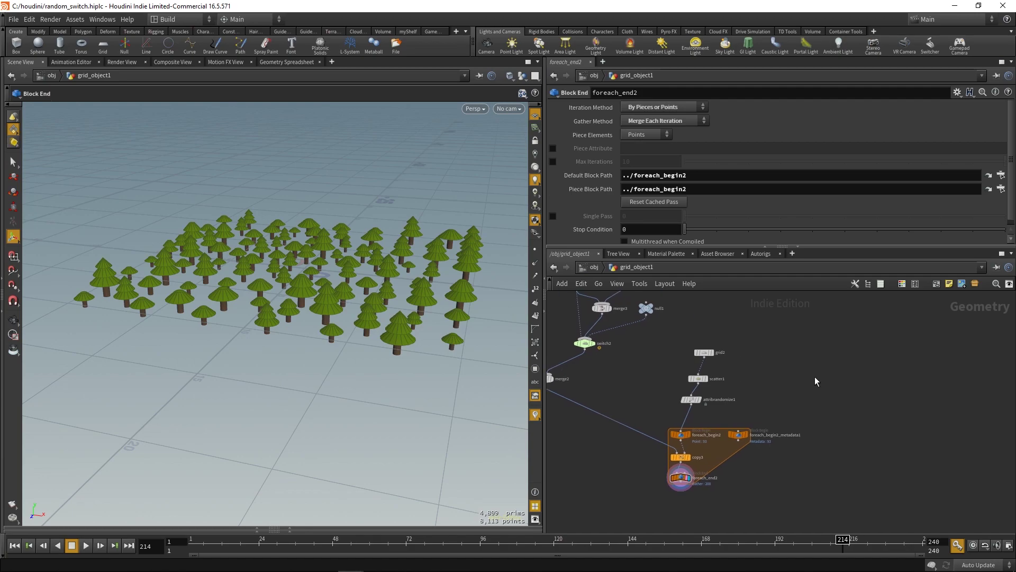
Add a Point - Old node beside the scatter chain, leaving it unconnected.
{"action": "key", "text": "Tab"}
{"action": "type", "text": "point"}
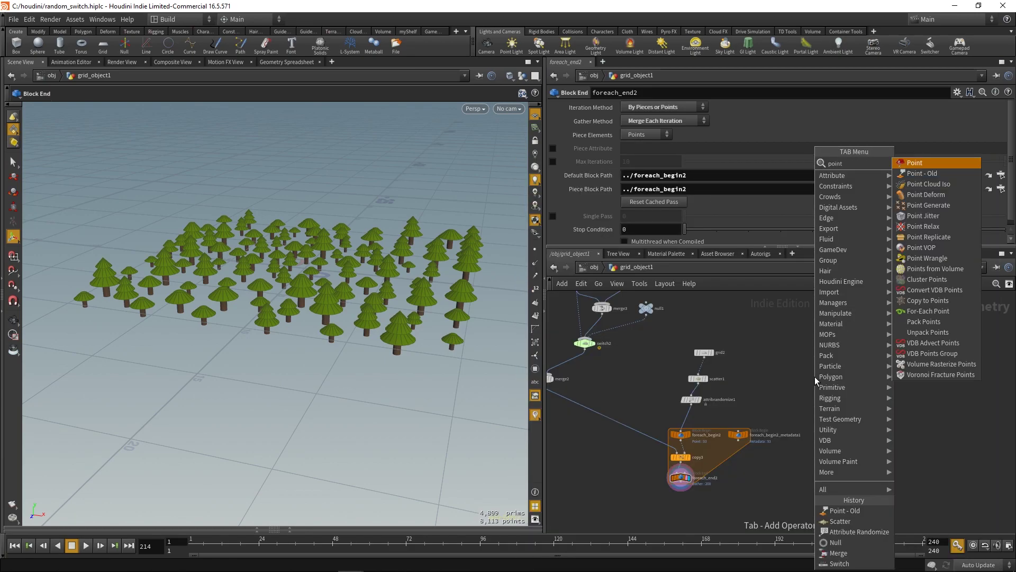
{"action": "key", "text": "Down"}
{"action": "key", "text": "Return"}
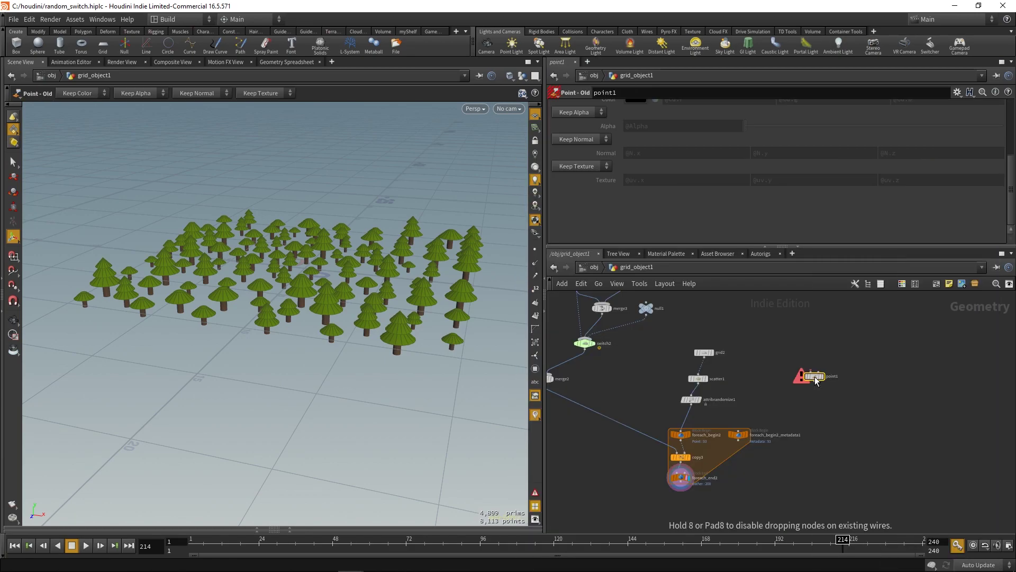
Examine the Point - Old node's Standard and Particle parameters, including the Keep Scale options.
{"action": "scroll", "coordinate": [726, 208], "scroll_direction": "up", "scroll_amount": 5}
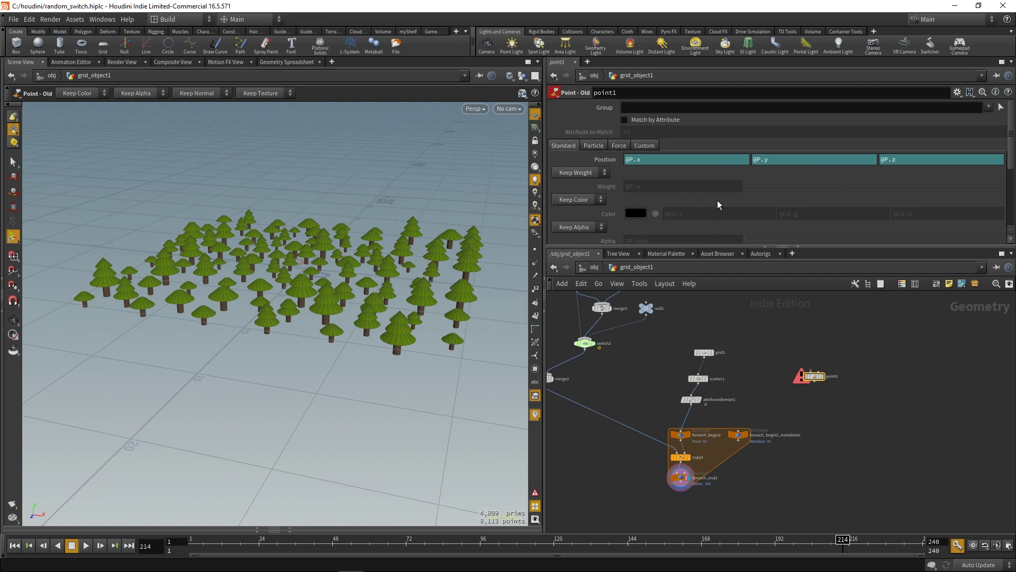
{"action": "scroll", "coordinate": [718, 200], "scroll_direction": "down", "scroll_amount": 4}
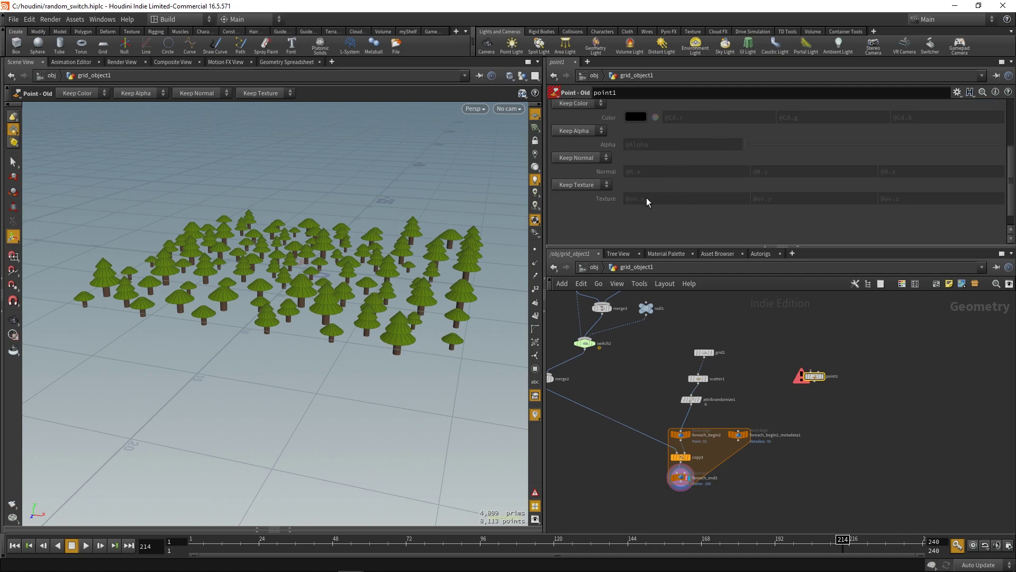
{"action": "scroll", "coordinate": [651, 186], "scroll_direction": "up", "scroll_amount": 4}
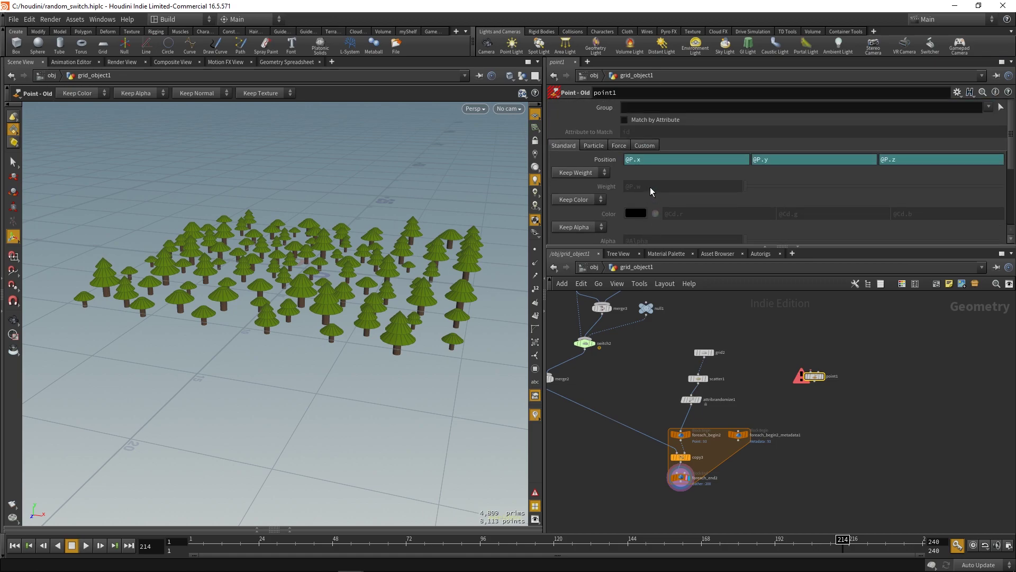
{"action": "left_click", "coordinate": [601, 147]}
{"action": "scroll", "coordinate": [677, 189], "scroll_direction": "down", "scroll_amount": 2}
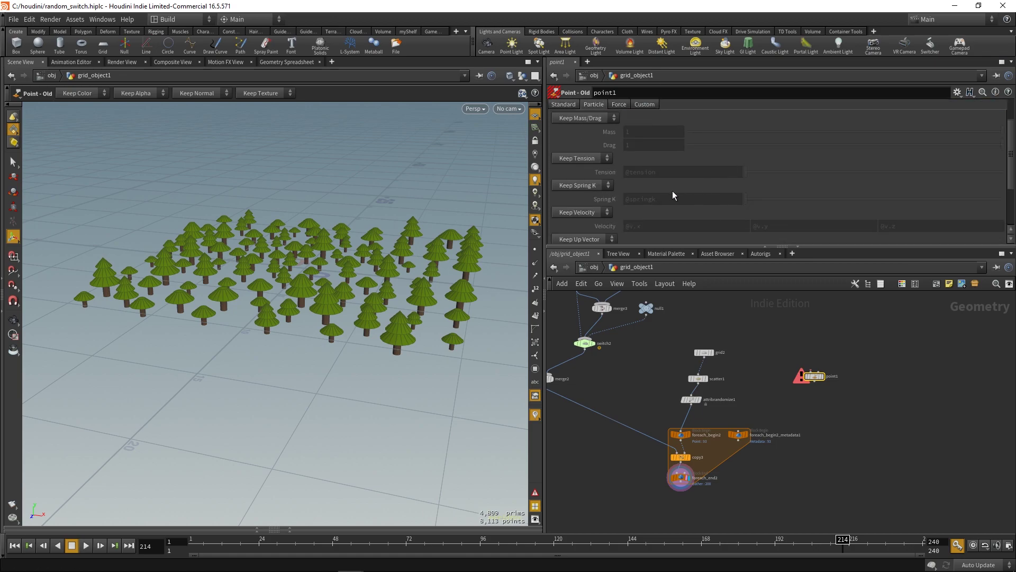
{"action": "scroll", "coordinate": [688, 209], "scroll_direction": "down", "scroll_amount": 4}
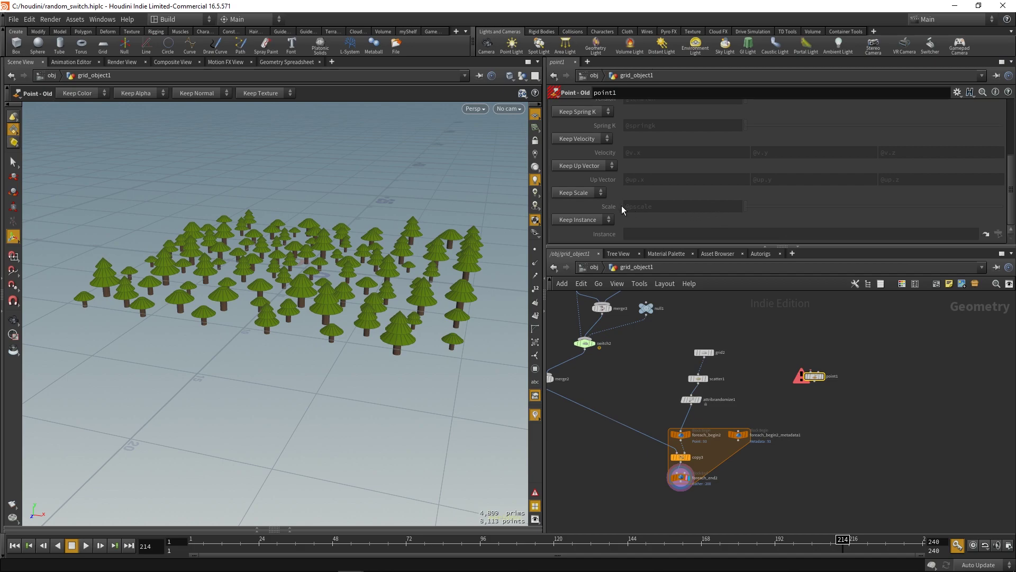
{"action": "left_click", "coordinate": [601, 194]}
{"action": "left_click", "coordinate": [609, 192]}
{"action": "left_click", "coordinate": [604, 196]}
{"action": "left_click", "coordinate": [592, 211]}
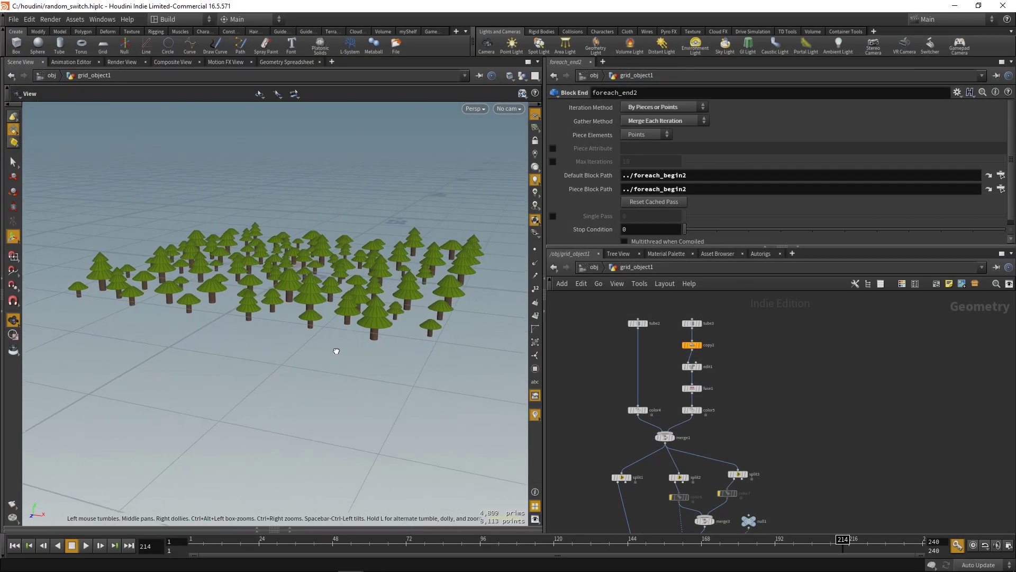
Move the node chain ending at fuse1 upward to open a gap above color5.
{"action": "left_click_drag", "start_coordinate": [336, 351], "coordinate": [370, 356]}
{"action": "right_click_drag", "start_coordinate": [369, 357], "coordinate": [519, 397]}
{"action": "middle_click_drag", "start_coordinate": [519, 396], "coordinate": [371, 343]}
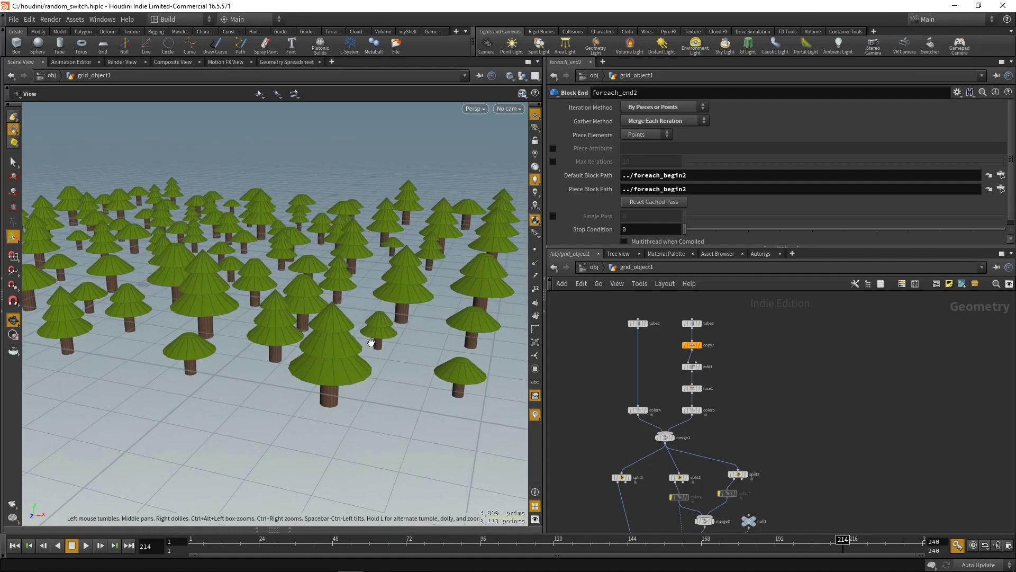
{"action": "scroll", "coordinate": [701, 402], "scroll_direction": "up", "scroll_amount": 5}
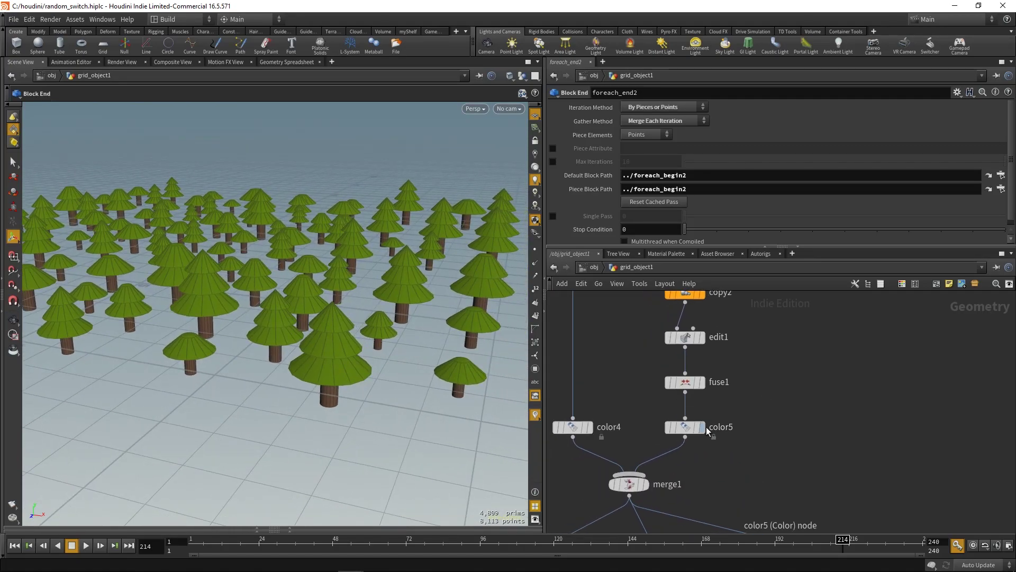
{"action": "scroll", "coordinate": [741, 394], "scroll_direction": "down", "scroll_amount": 4}
{"action": "left_click_drag", "start_coordinate": [762, 329], "coordinate": [708, 427]}
{"action": "scroll", "coordinate": [748, 417], "scroll_direction": "up", "scroll_amount": 4}
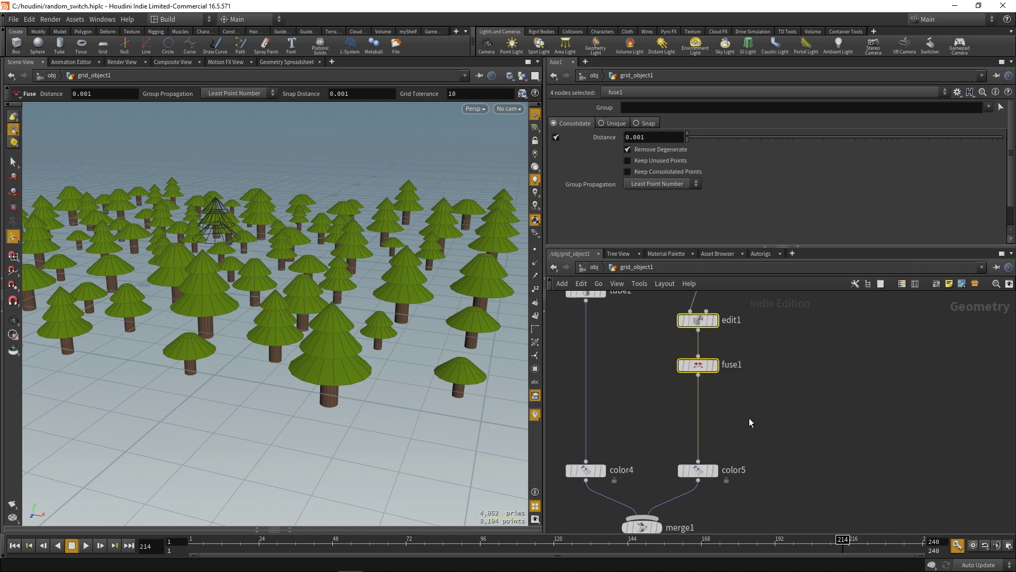
Add an Attribute Randomize node and insert it between fuse1 and color5.
{"action": "left_click", "coordinate": [788, 414]}
{"action": "key", "text": "Tab"}
{"action": "type", "text": "at"}
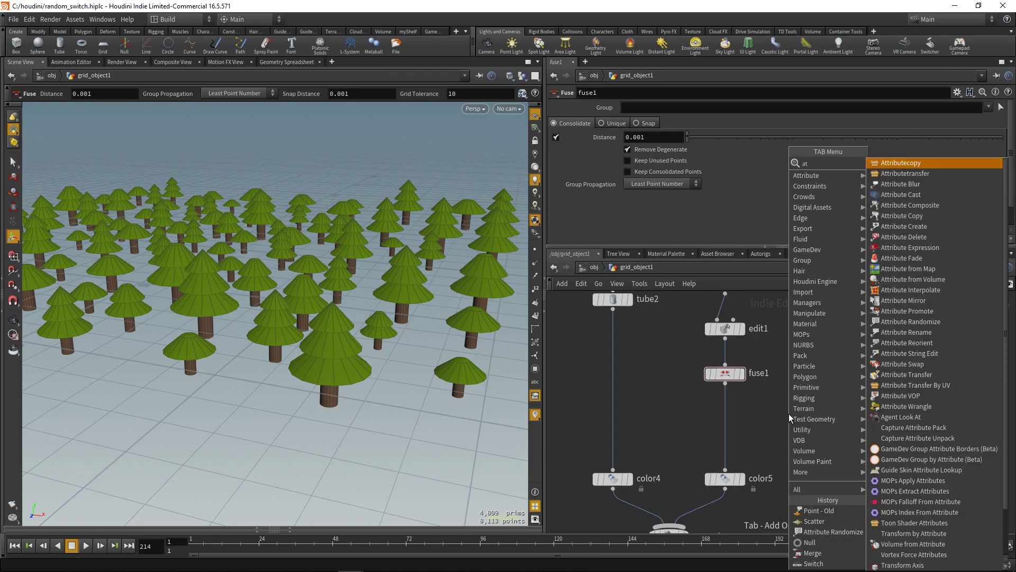
{"action": "type", "text": "trib"}
{"action": "key", "text": "BackSpace"}
{"action": "key", "text": "BackSpace"}
{"action": "key", "text": "BackSpace"}
{"action": "key", "text": "BackSpace"}
{"action": "key", "text": "BackSpace"}
{"action": "key", "text": "BackSpace"}
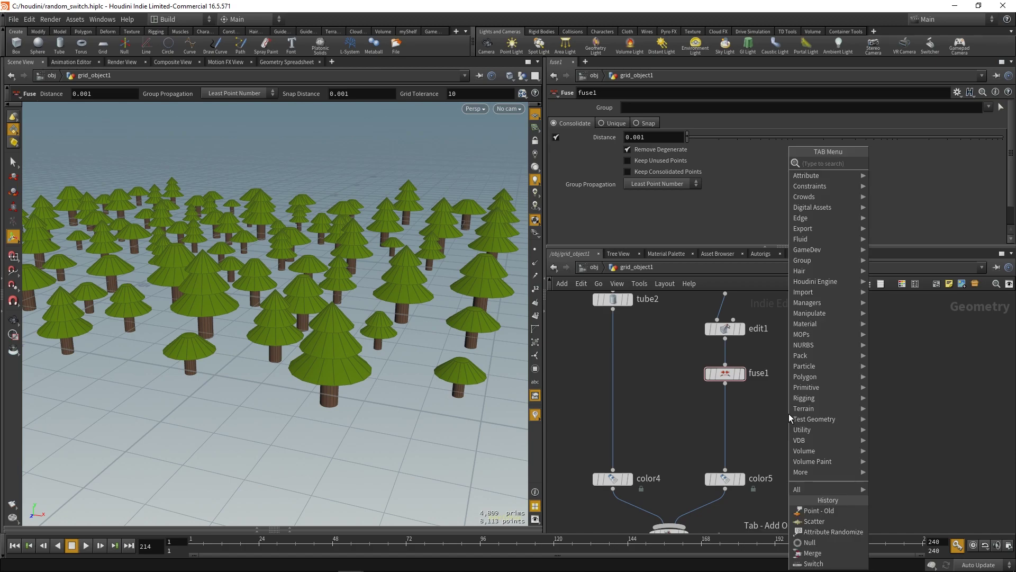
{"action": "type", "text": "random"}
{"action": "key", "text": "Return"}
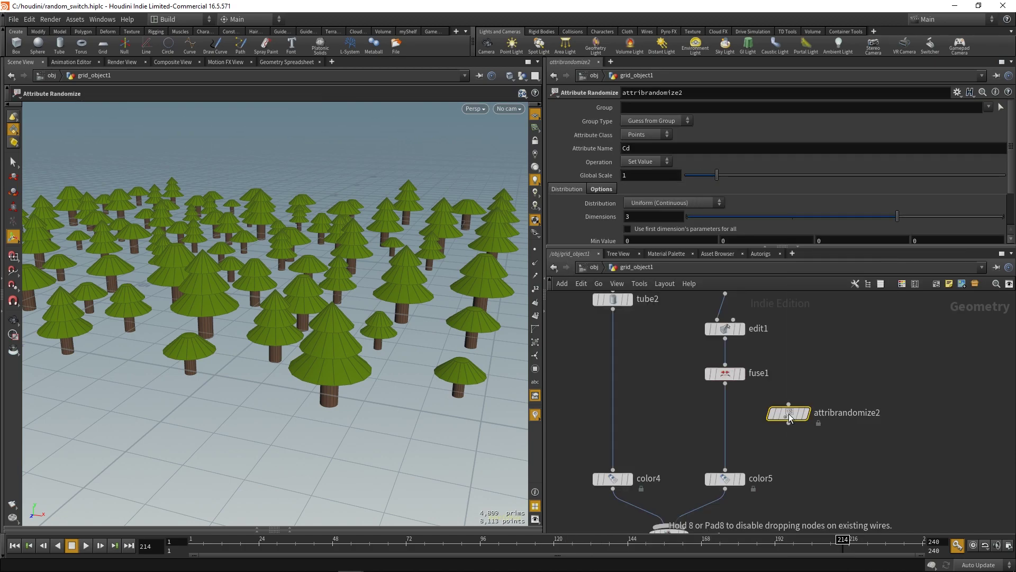
{"action": "left_click", "coordinate": [726, 422]}
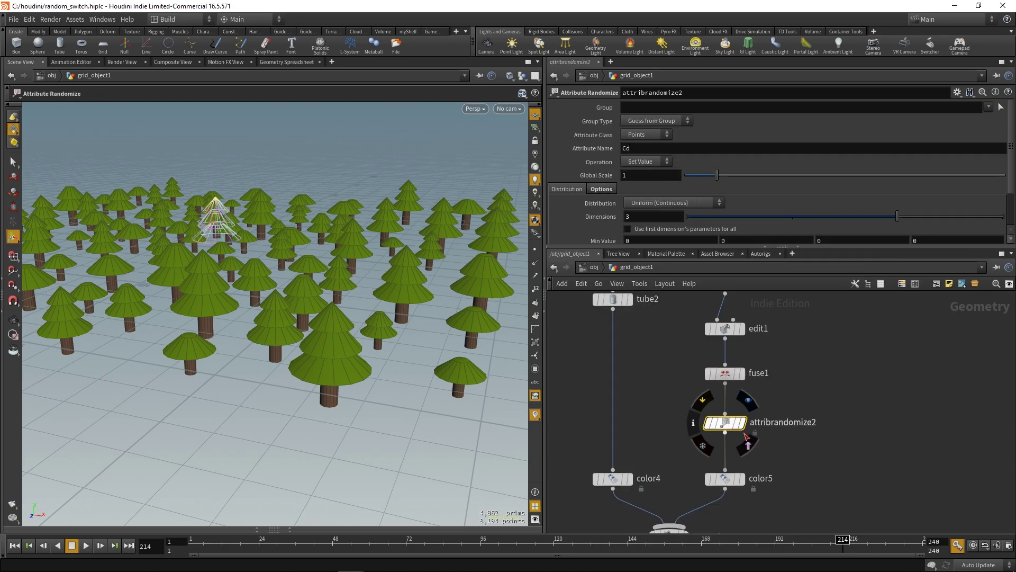
Display the output of attribrandomize2 and frame the tree crown in the viewport.
{"action": "left_click", "coordinate": [748, 445]}
{"action": "left_click", "coordinate": [742, 423]}
{"action": "key", "text": "space+g"}
{"action": "left_click_drag", "start_coordinate": [238, 243], "coordinate": [274, 264]}
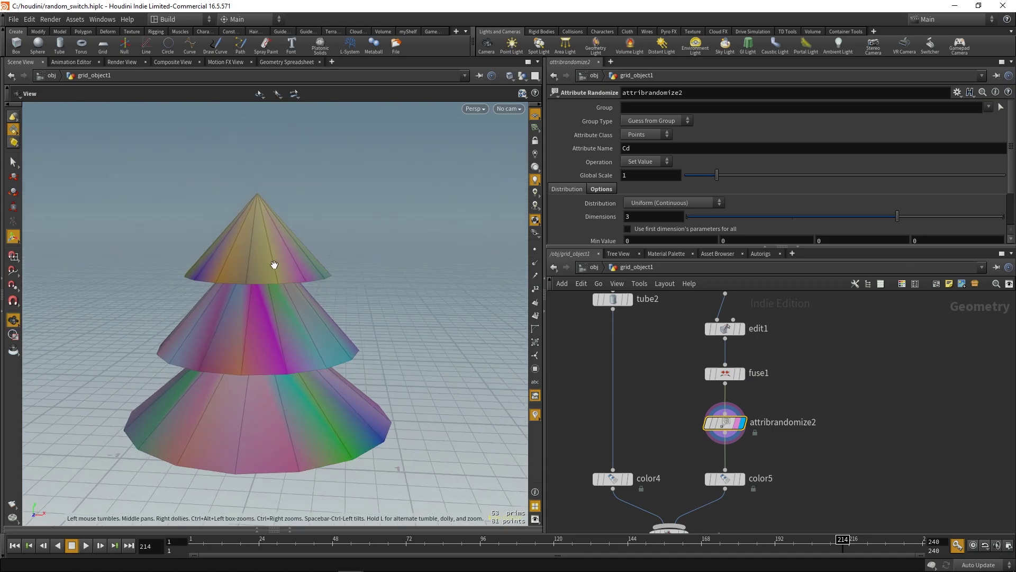
{"action": "right_click_drag", "start_coordinate": [274, 265], "coordinate": [263, 292]}
{"action": "left_click_drag", "start_coordinate": [263, 293], "coordinate": [295, 326]}
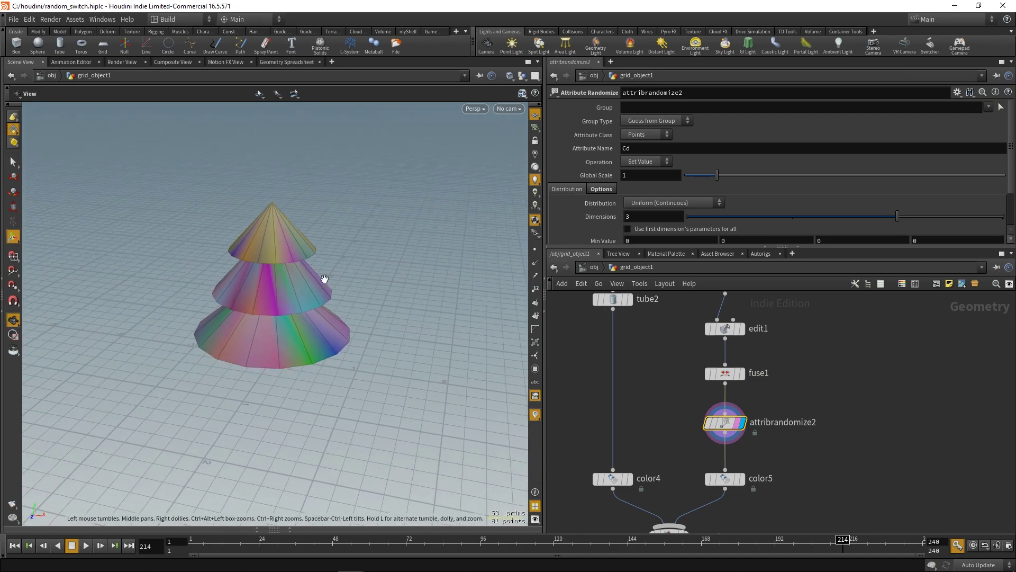
Try the Detail and Primitives attribute classes on attribrandomize2 to compare how the crown is coloured.
{"action": "left_click", "coordinate": [647, 134]}
{"action": "left_click", "coordinate": [646, 134]}
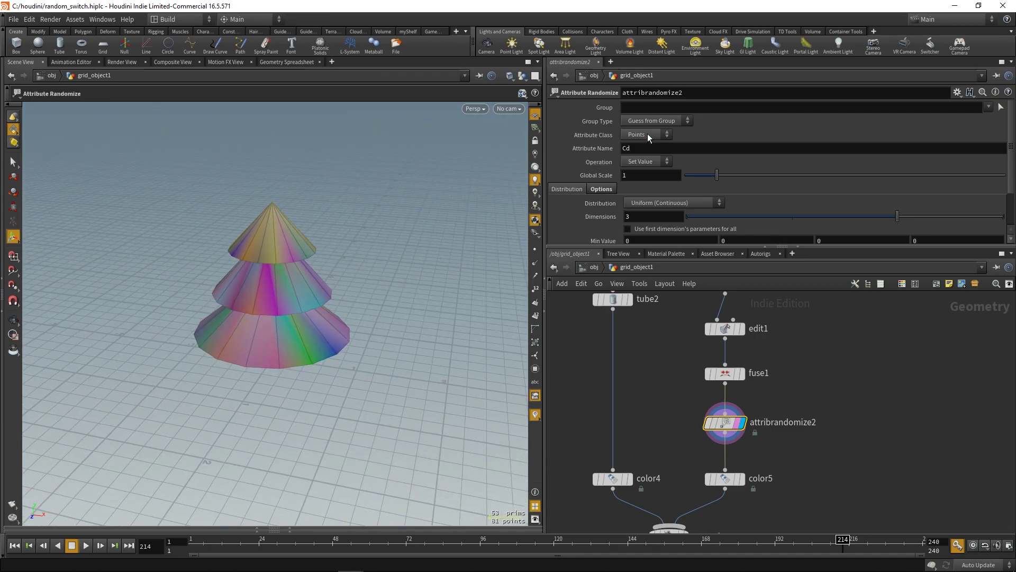
{"action": "left_click", "coordinate": [647, 133]}
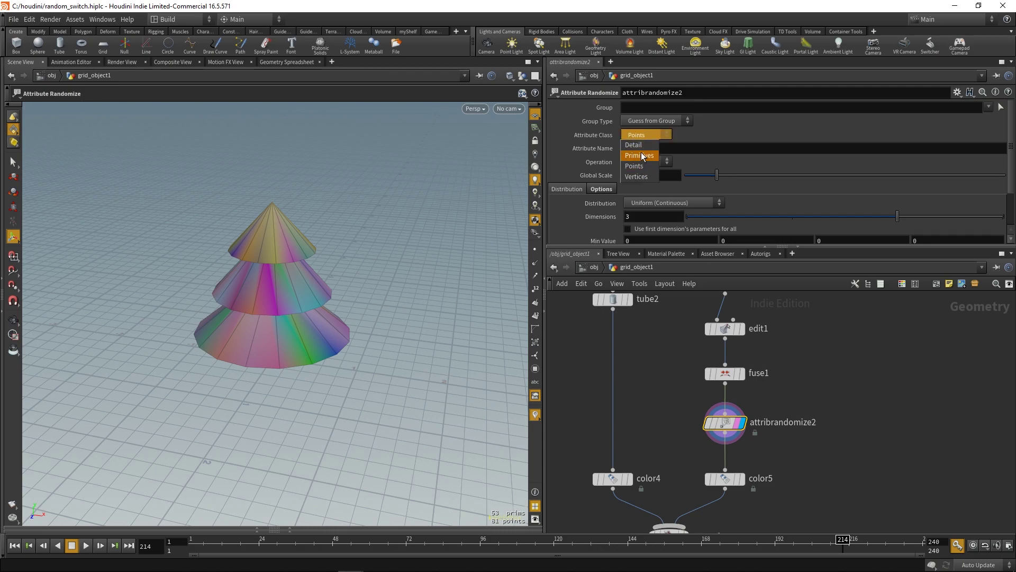
{"action": "left_click", "coordinate": [639, 146]}
{"action": "left_click", "coordinate": [648, 135]}
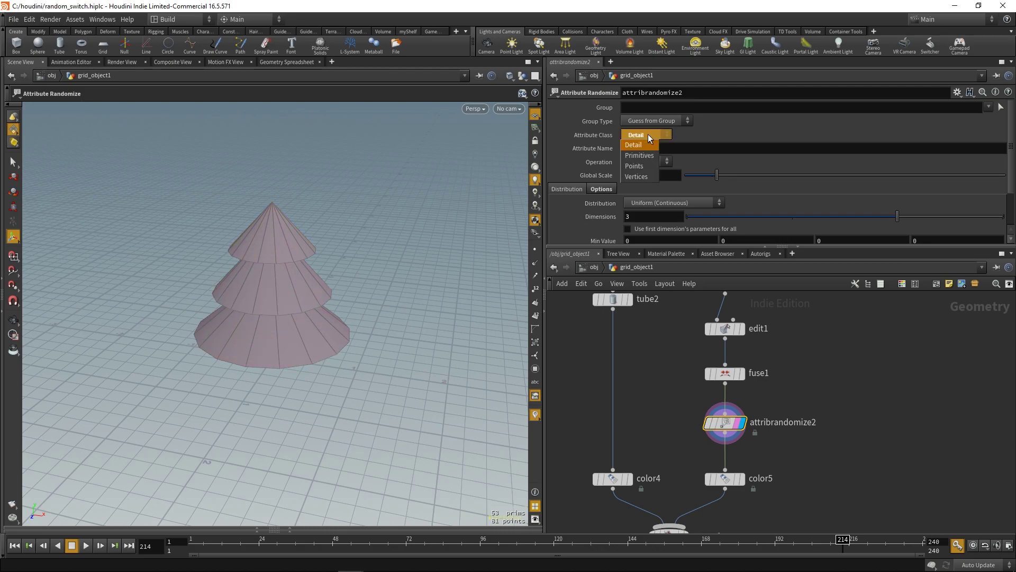
{"action": "left_click", "coordinate": [643, 155]}
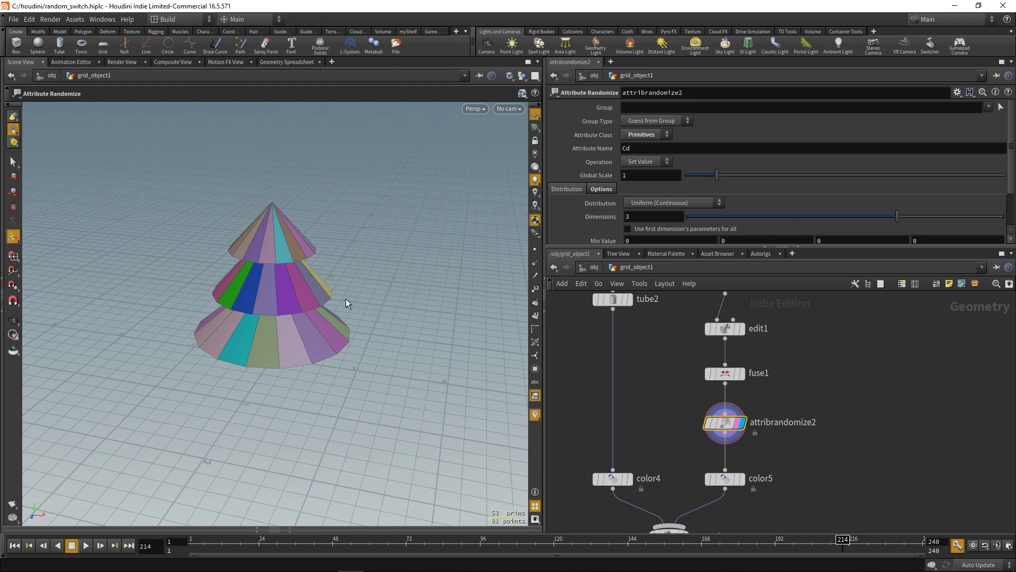
{"action": "key", "text": "Escape"}
{"action": "mouse_move", "coordinate": [345, 298]}
{"action": "left_mouse_down"}
{"action": "mouse_move", "coordinate": [311, 300]}
{"action": "mouse_move", "coordinate": [318, 288]}
{"action": "mouse_move", "coordinate": [293, 302]}
{"action": "mouse_move", "coordinate": [350, 301]}
{"action": "mouse_move", "coordinate": [352, 310]}
{"action": "mouse_move", "coordinate": [370, 252]}
{"action": "mouse_move", "coordinate": [301, 297]}
{"action": "mouse_move", "coordinate": [374, 306]}
{"action": "mouse_move", "coordinate": [344, 305]}
{"action": "left_mouse_up"}
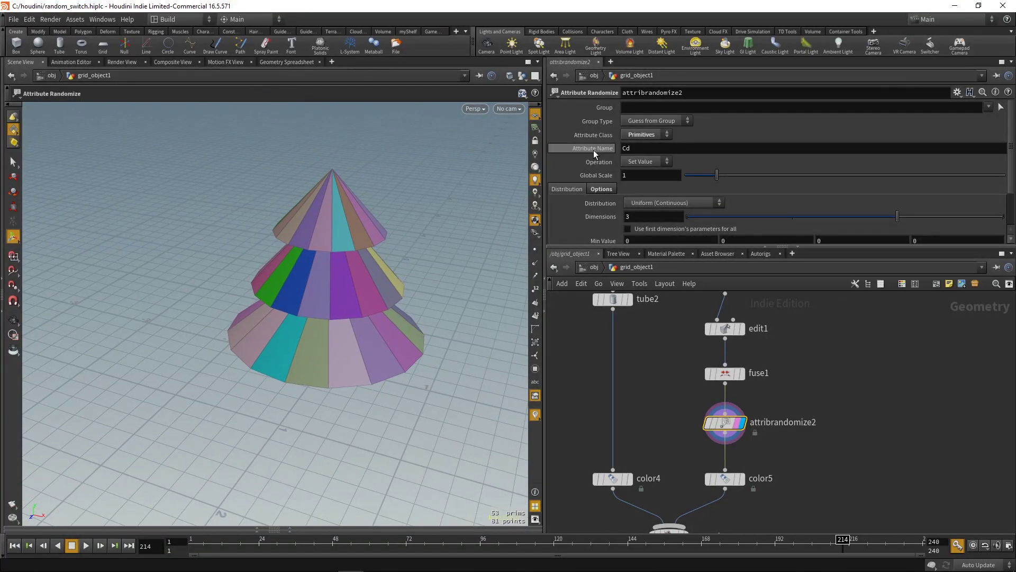
Set attribrandomize2 to the Detail attribute class with the Multiply operation and a first Min Value of 0.08.
{"action": "left_click", "coordinate": [641, 135]}
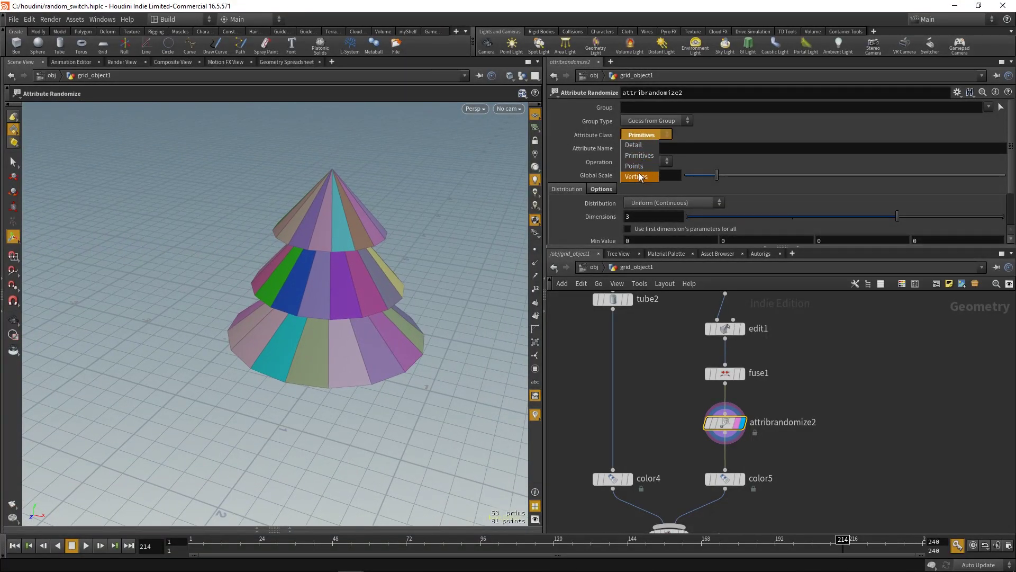
{"action": "left_click", "coordinate": [639, 145]}
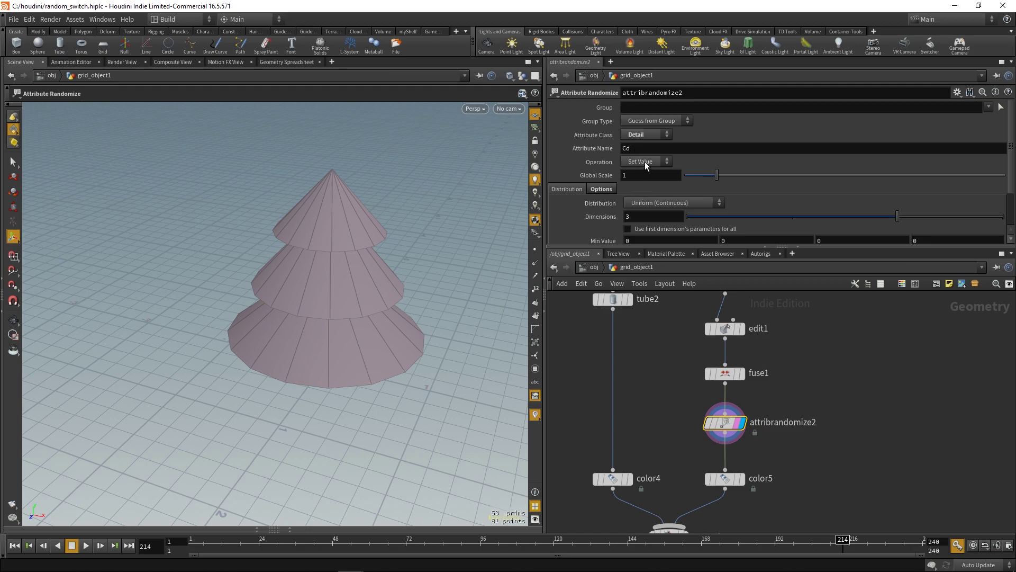
{"action": "left_click", "coordinate": [649, 161]}
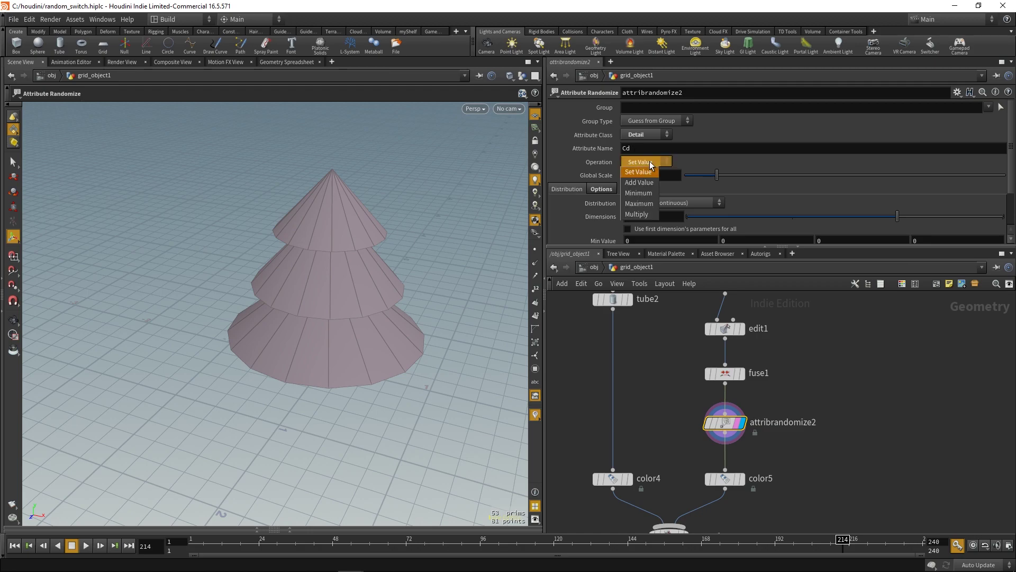
{"action": "left_click", "coordinate": [643, 204]}
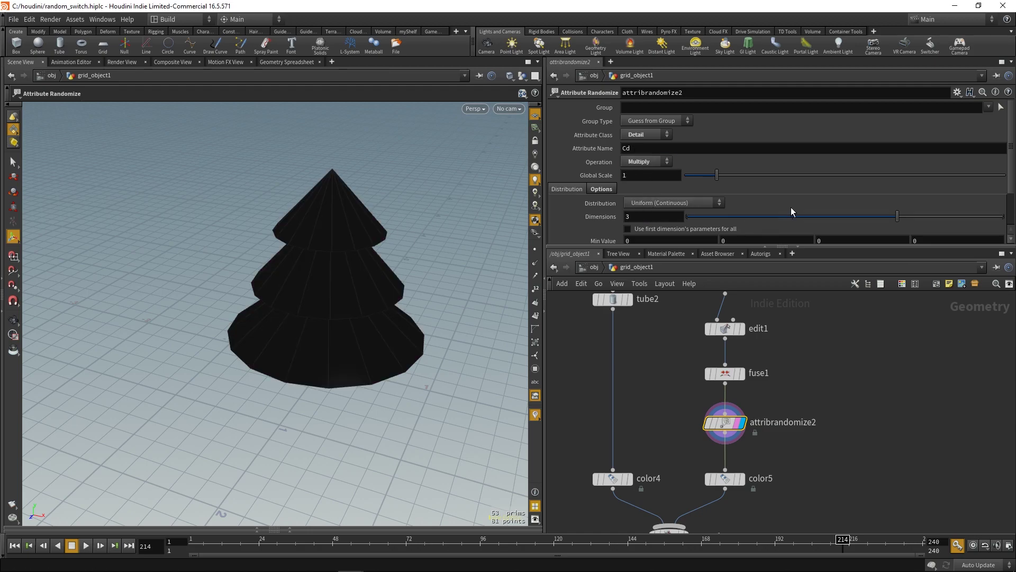
{"action": "scroll", "coordinate": [791, 212], "scroll_direction": "down", "scroll_amount": 3}
{"action": "middle_click_drag", "start_coordinate": [658, 193], "coordinate": [703, 216]}
{"action": "middle_click_drag", "start_coordinate": [686, 420], "coordinate": [677, 423]}
Open the Geometry Spreadsheet pane below the viewport and move color5 between fuse1 and attribrandomize2.
{"action": "mouse_move", "coordinate": [711, 428]}
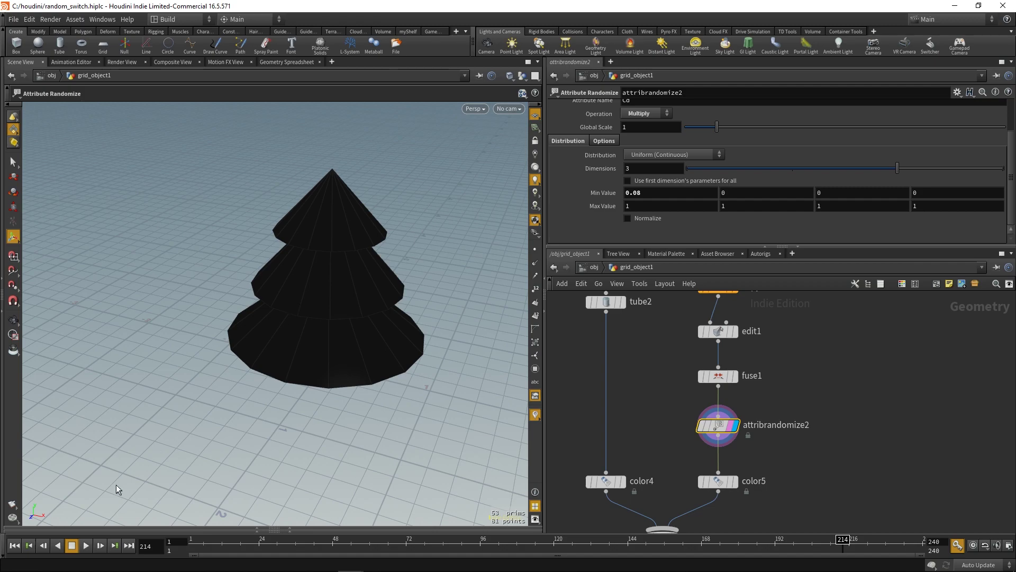
{"action": "left_click", "coordinate": [255, 526]}
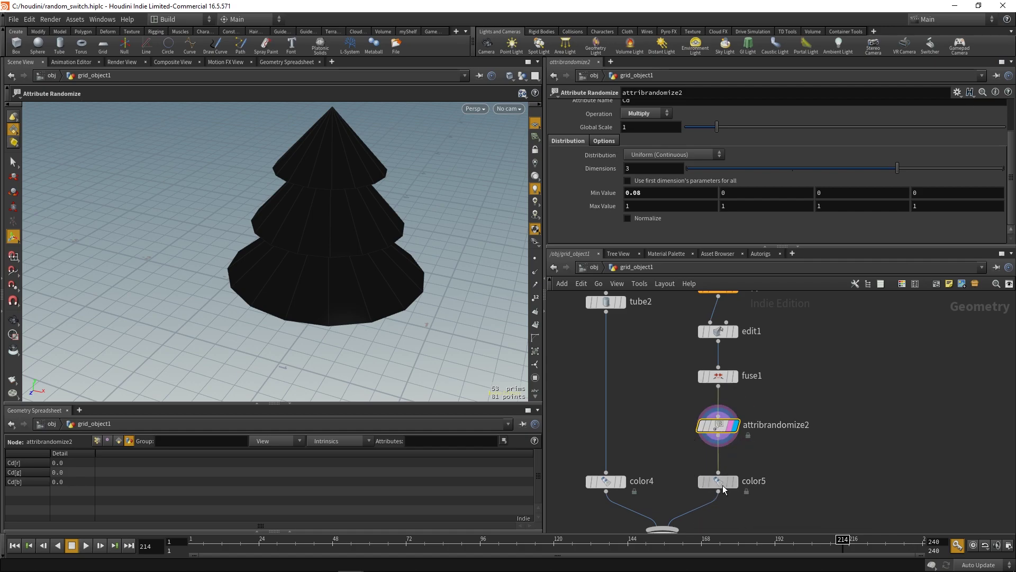
{"action": "left_click_drag", "start_coordinate": [719, 481], "coordinate": [716, 405]}
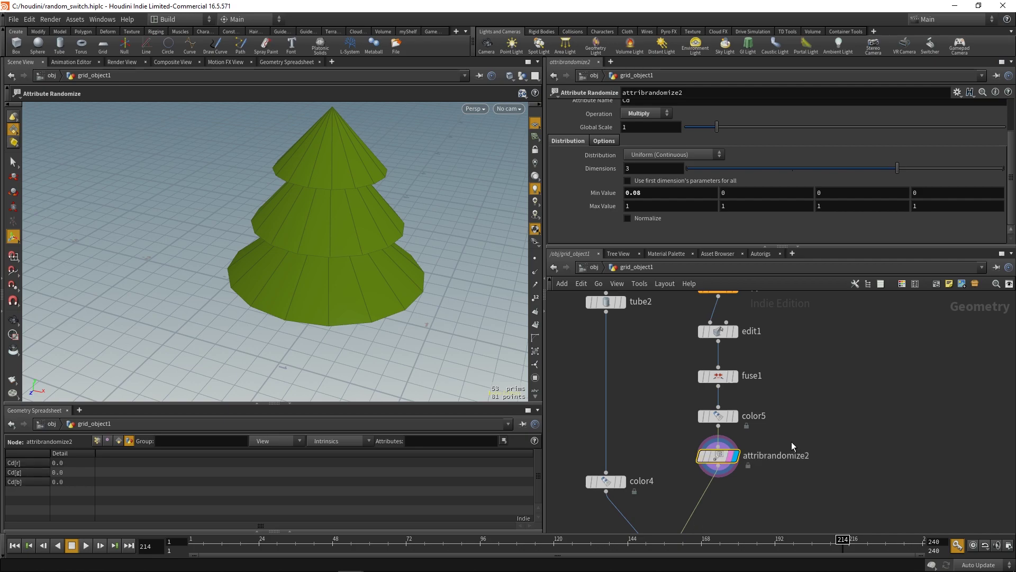
Set the first Min Value of attribrandomize2 to 0.68.
{"action": "scroll", "coordinate": [763, 146], "scroll_direction": "up", "scroll_amount": 3}
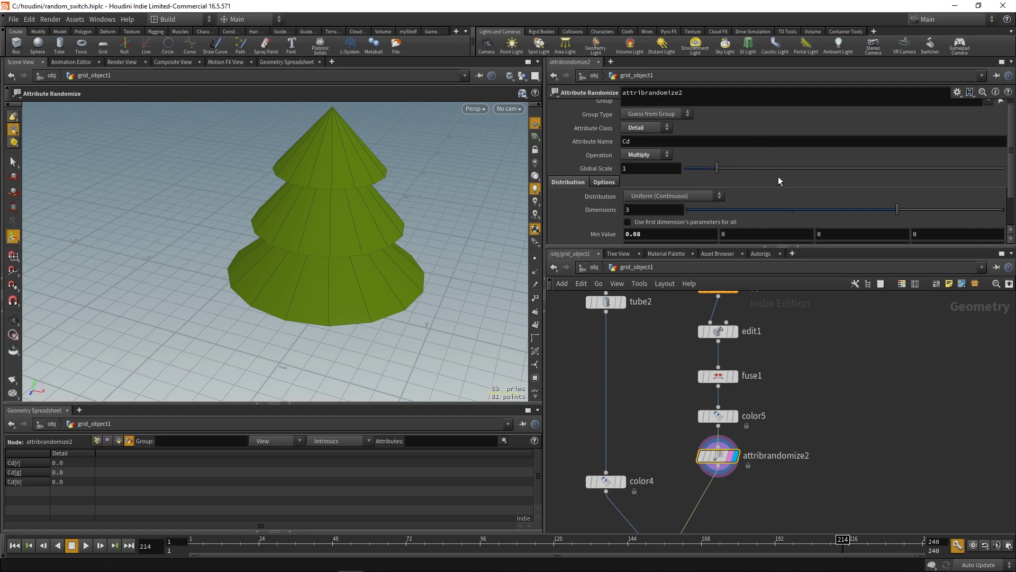
{"action": "scroll", "coordinate": [764, 177], "scroll_direction": "down", "scroll_amount": 2}
{"action": "middle_click_drag", "start_coordinate": [672, 194], "coordinate": [676, 217]}
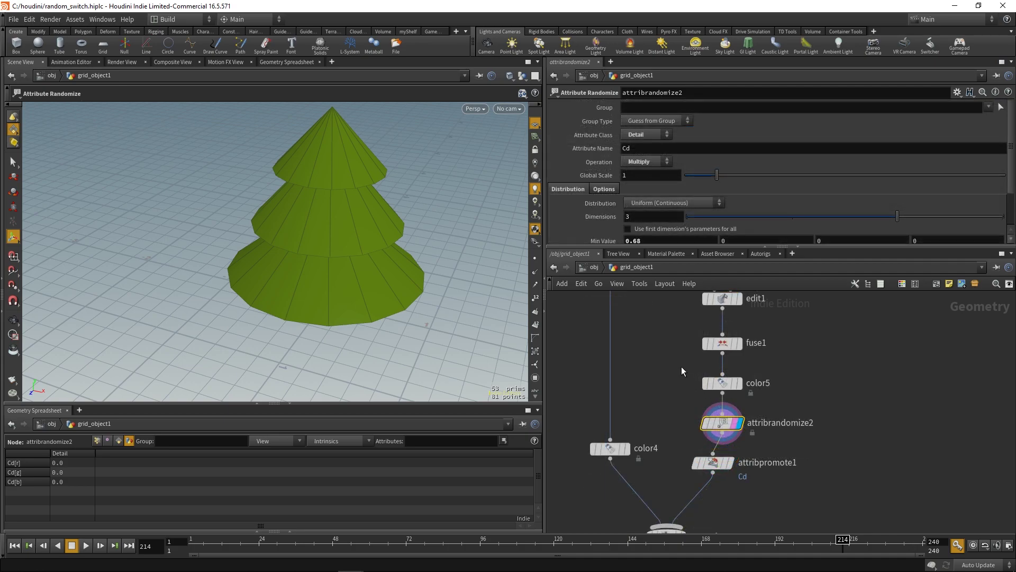
Display color5 and set its Class to Detail.
{"action": "left_click", "coordinate": [721, 382]}
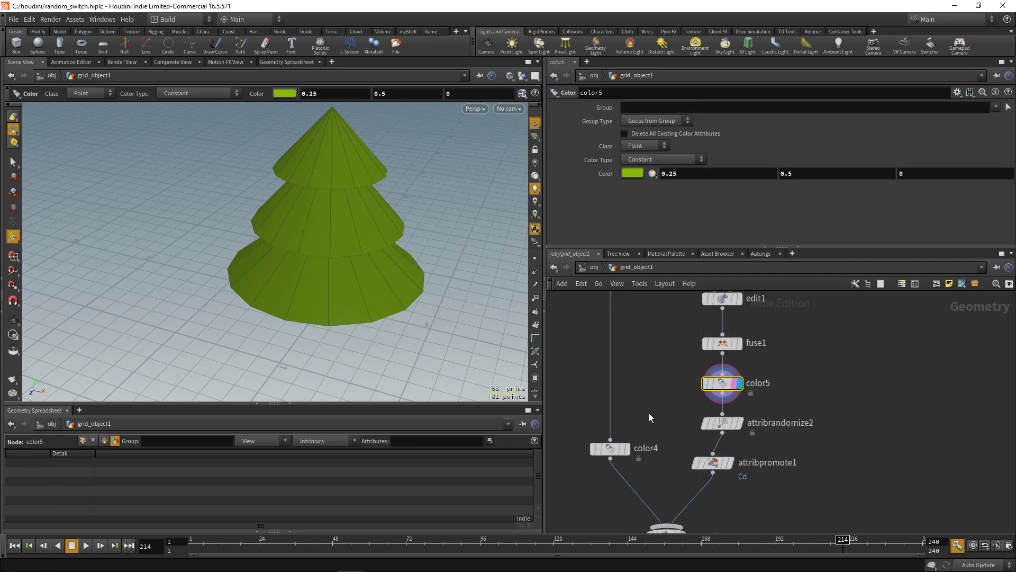
{"action": "left_click", "coordinate": [647, 146]}
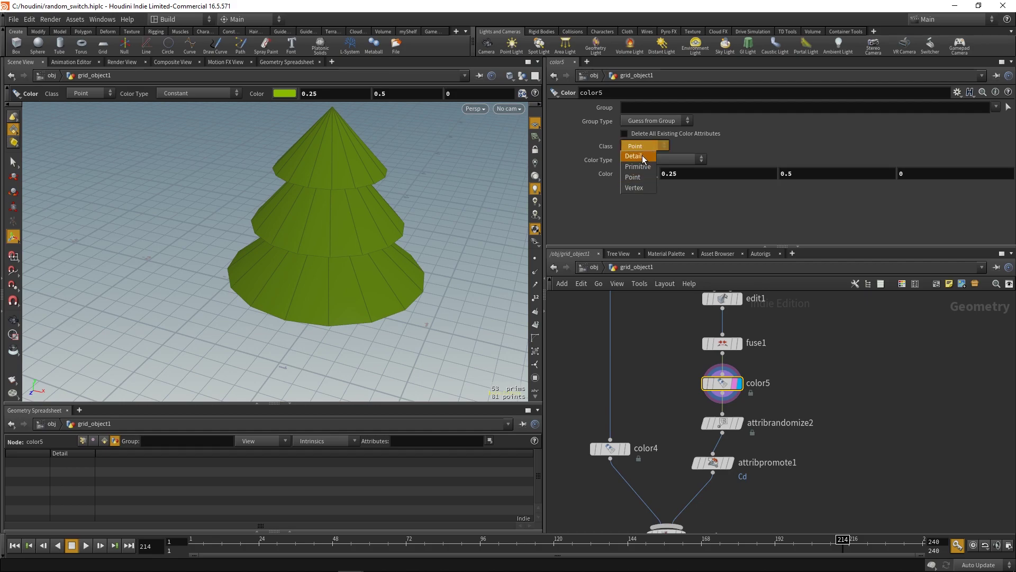
{"action": "left_click", "coordinate": [642, 156]}
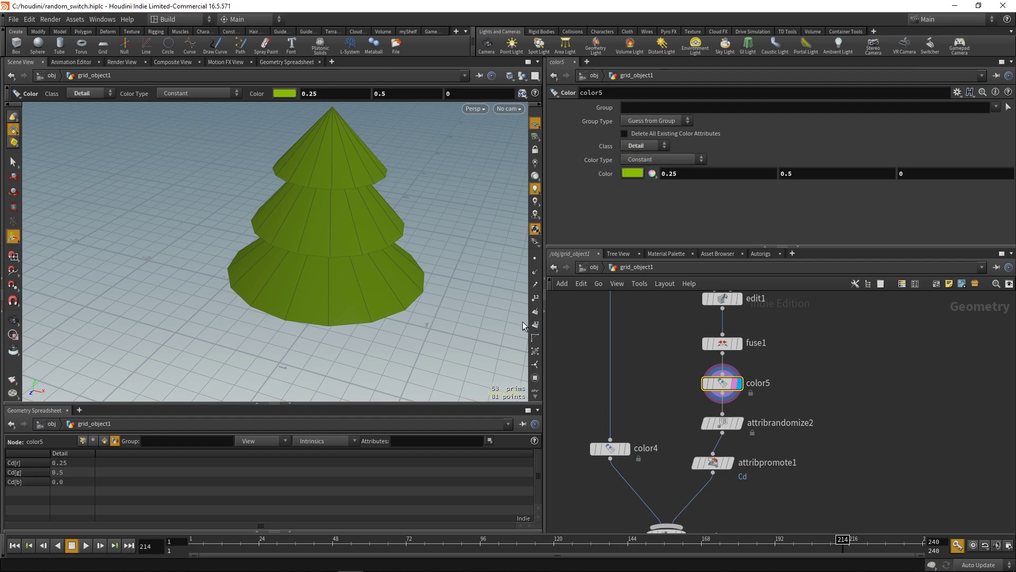
Display attribrandomize2, then bypass and delete the attribpromote1 node below it.
{"action": "left_click", "coordinate": [723, 423]}
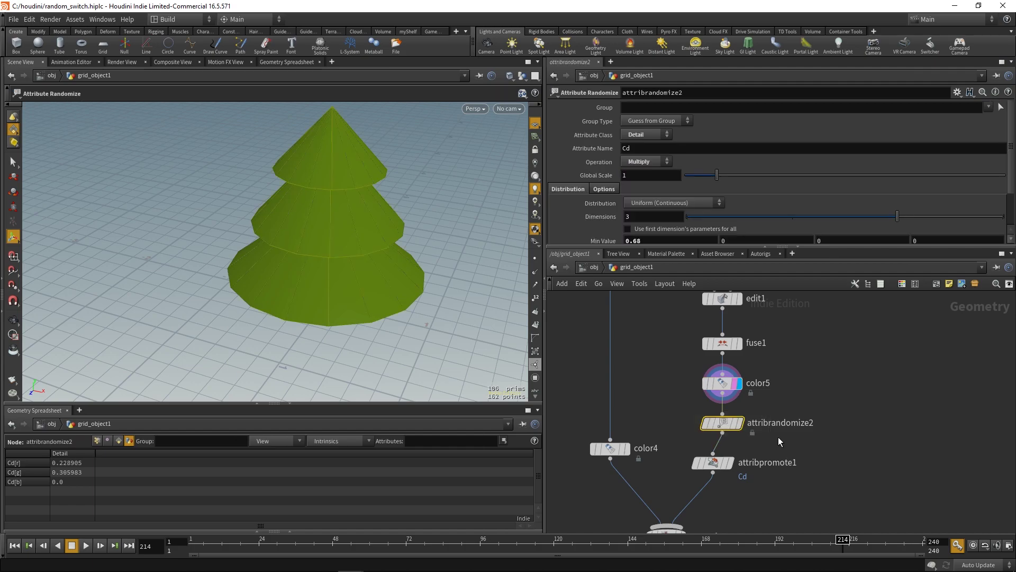
{"action": "key", "text": "r"}
{"action": "key", "text": "q"}
{"action": "key", "text": "q"}
{"action": "key", "text": "q"}
{"action": "key", "text": "q"}
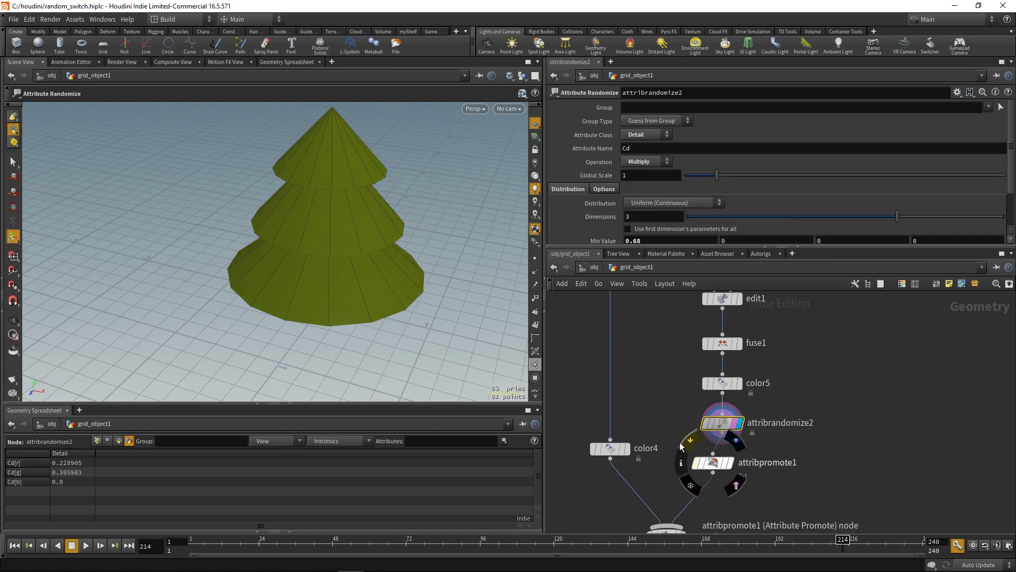
{"action": "left_click", "coordinate": [711, 462]}
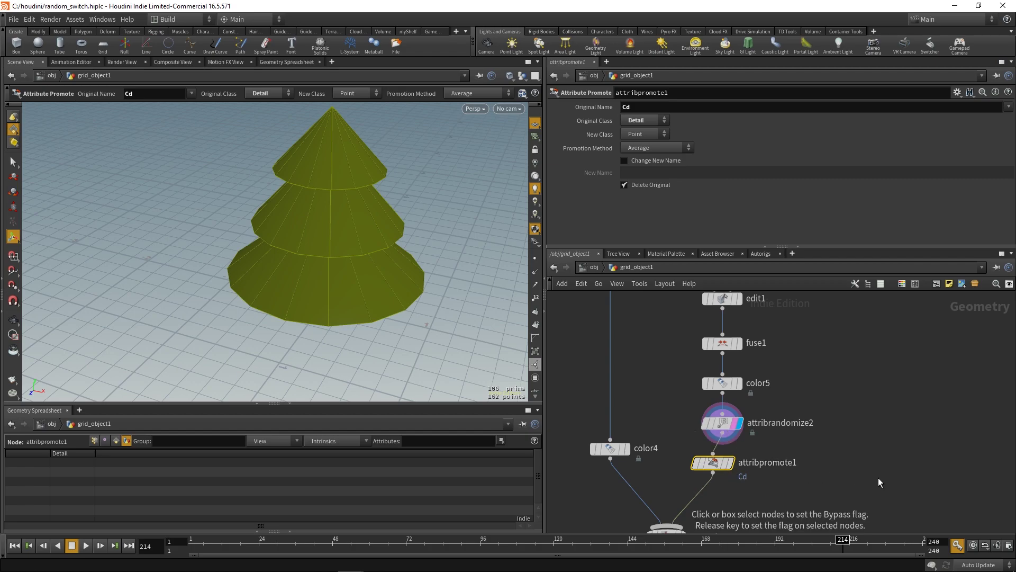
{"action": "mouse_move", "coordinate": [725, 473]}
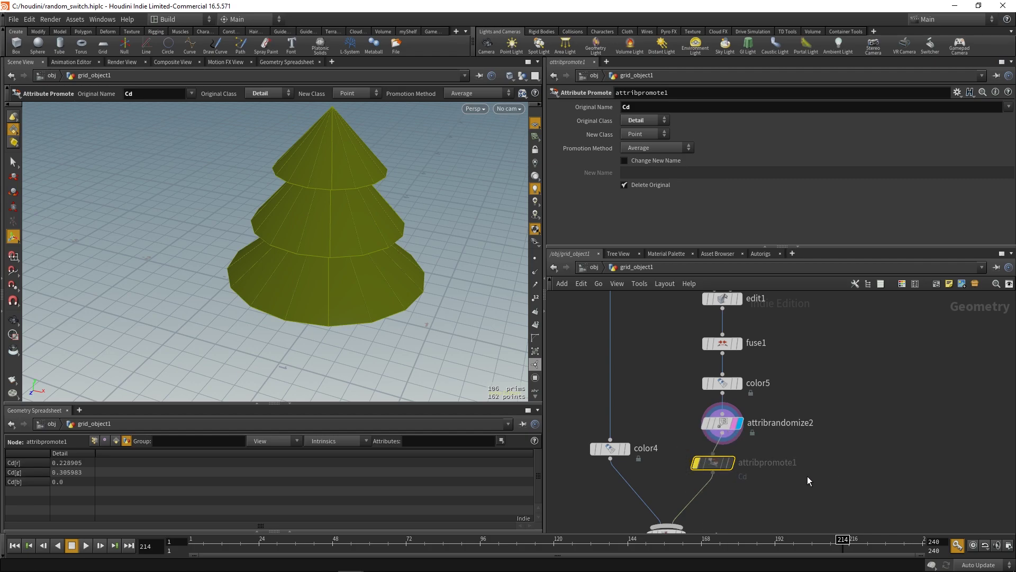
{"action": "scroll", "coordinate": [821, 475], "scroll_direction": "down", "scroll_amount": 5}
{"action": "scroll", "coordinate": [799, 459], "scroll_direction": "up", "scroll_amount": 5}
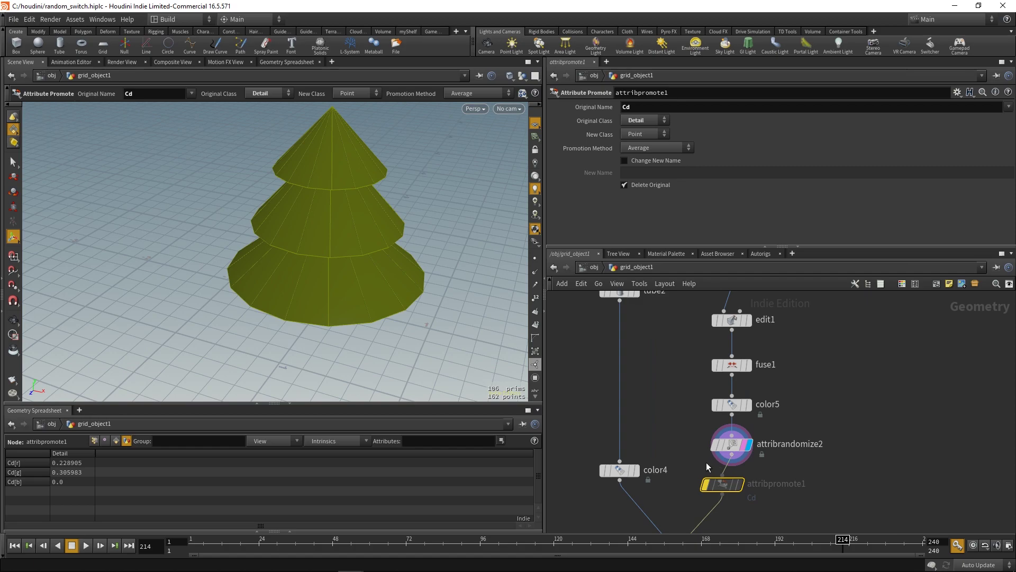
{"action": "key", "text": "Delete"}
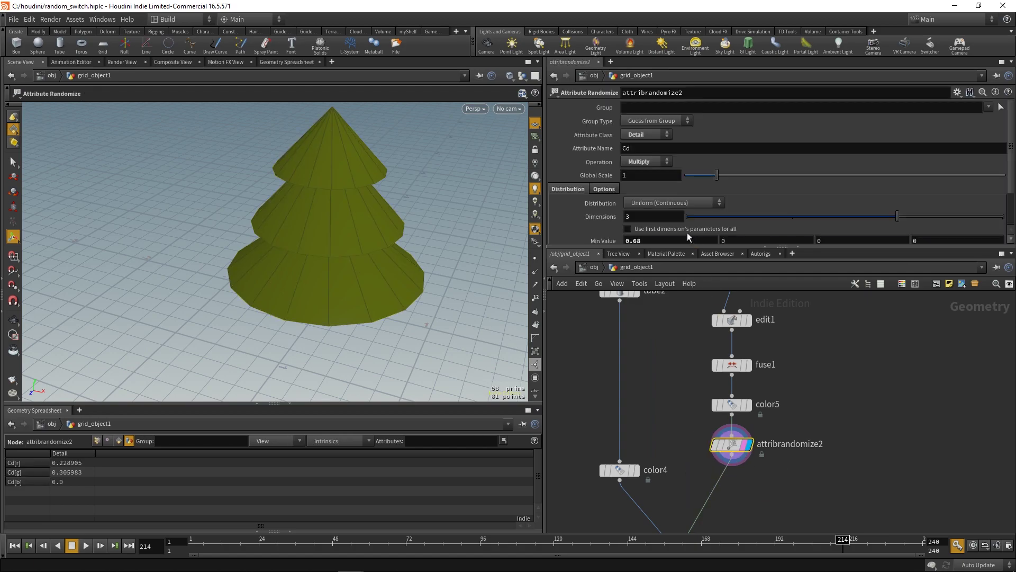
Copy the Select Input expression of switch2 into the Global Seed of attribrandomize2.
{"action": "left_click", "coordinate": [604, 189]}
{"action": "scroll", "coordinate": [845, 431], "scroll_direction": "down", "scroll_amount": 4}
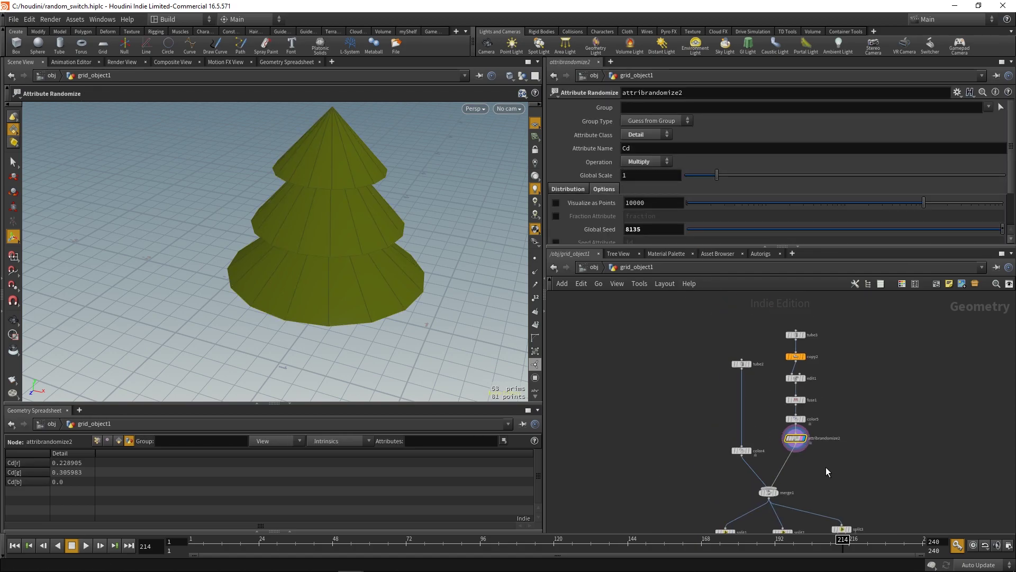
{"action": "middle_click_drag", "start_coordinate": [825, 467], "coordinate": [715, 338]}
{"action": "scroll", "coordinate": [678, 478], "scroll_direction": "up", "scroll_amount": 2}
{"action": "left_click", "coordinate": [678, 478]}
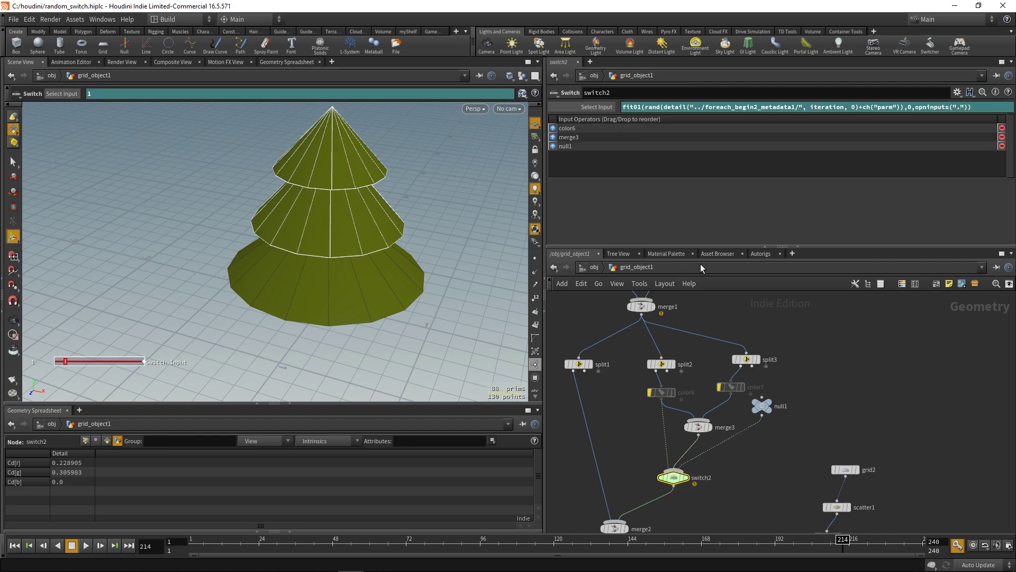
{"action": "left_click", "coordinate": [783, 326]}
{"action": "middle_click_drag", "start_coordinate": [738, 329], "coordinate": [796, 486]}
{"action": "scroll", "coordinate": [771, 412], "scroll_direction": "up", "scroll_amount": 3}
{"action": "middle_click_drag", "start_coordinate": [770, 412], "coordinate": [788, 441]}
{"action": "left_click", "coordinate": [744, 426]}
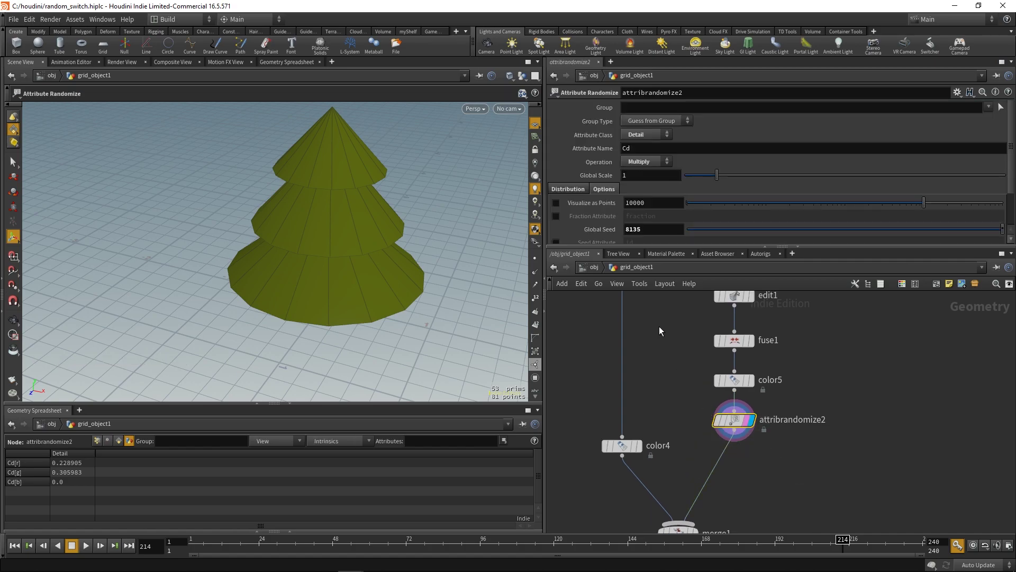
{"action": "double_click", "coordinate": [657, 230]}
{"action": "type", "text": "fit01(rand(detail(\"../foreach_begin2_metadata1/\", iteration, 0)+ch(\"parm\")),0,opninputs(\".\"))"}
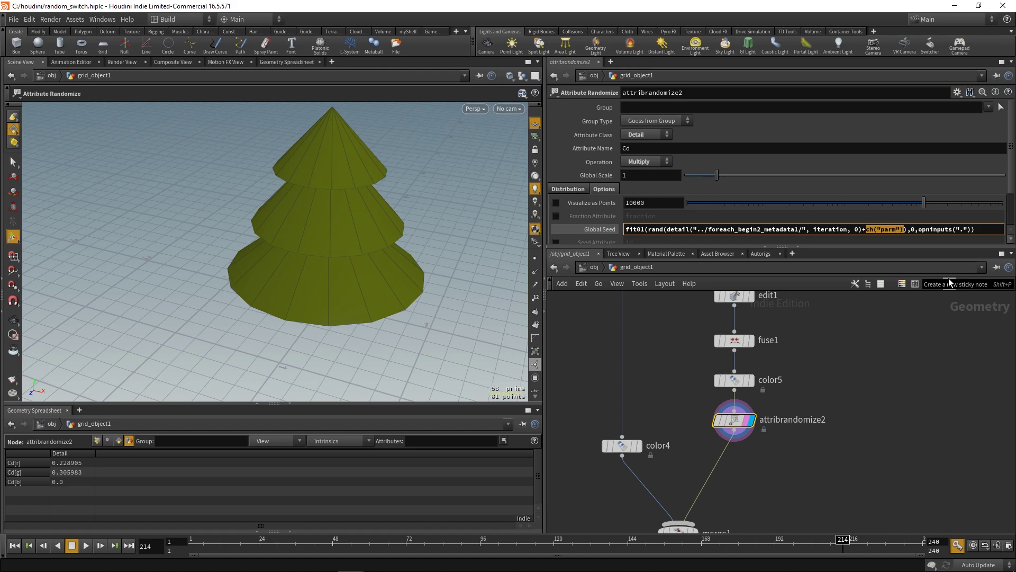
Change the Global Seed expression of attribrandomize2 to fit01(rand(detail("../foreach_begin2_metadata1/", iteration, 0)+1231),0,5000).
{"action": "type", "text": "1231"}
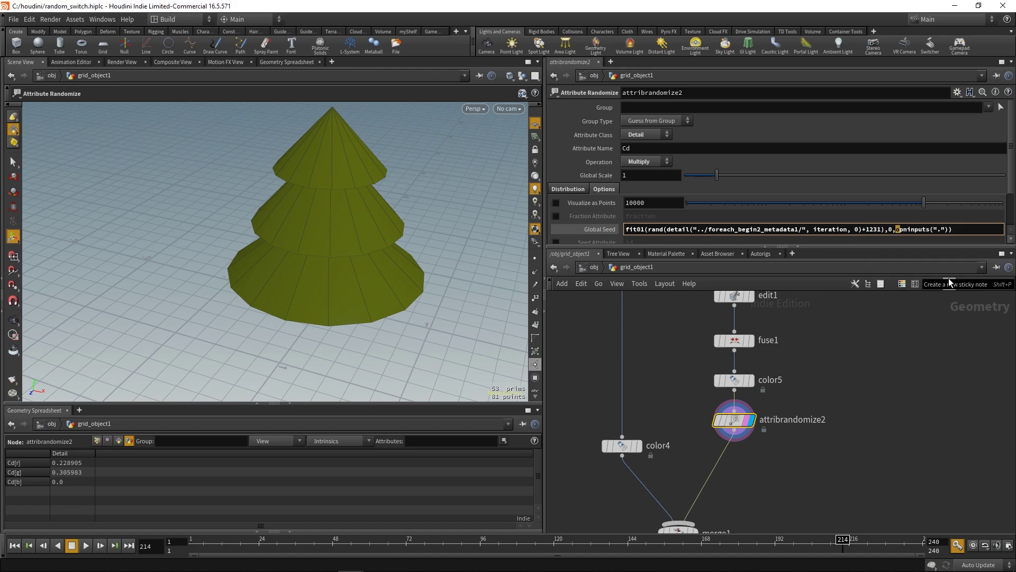
{"action": "key", "text": "shift+Right"}
{"action": "key", "text": "shift+Right"}
{"action": "key", "text": "shift+Right"}
{"action": "key", "text": "shift+Right"}
{"action": "key", "text": "shift+Right"}
{"action": "key", "text": "shift+Right"}
{"action": "key", "text": "shift+Right"}
{"action": "key", "text": "shift+Right"}
{"action": "key", "text": "shift+Right"}
{"action": "key", "text": "shift+Right"}
{"action": "key", "text": "shift+Right"}
{"action": "key", "text": "shift+Right"}
{"action": "key", "text": "shift+Right"}
{"action": "type", "text": "5000"}
{"action": "key", "text": "Return"}
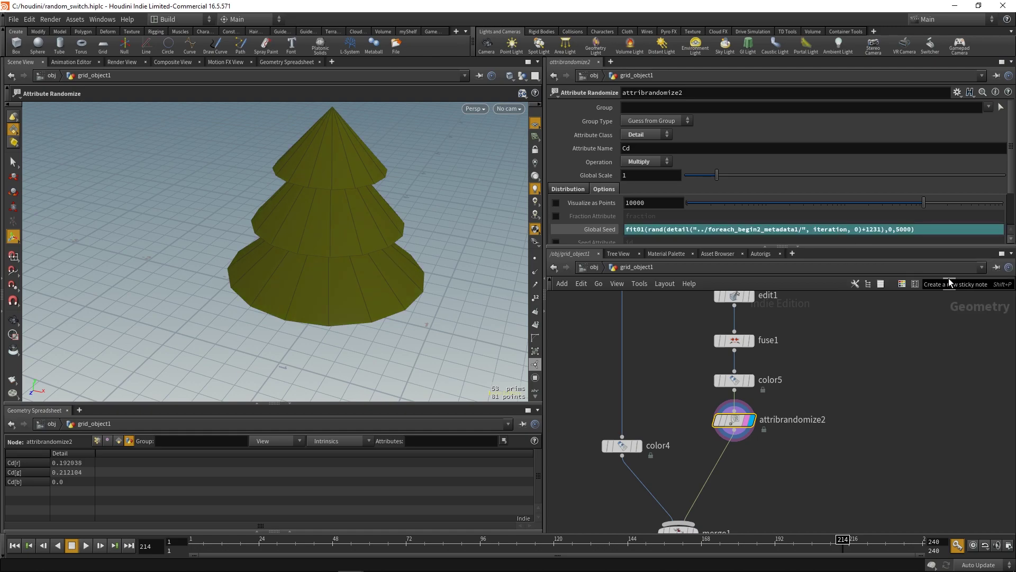
Display foreach_end2 and examine the crown colours of the scattered trees.
{"action": "scroll", "coordinate": [819, 450], "scroll_direction": "down", "scroll_amount": 4}
{"action": "scroll", "coordinate": [812, 463], "scroll_direction": "down", "scroll_amount": 3}
{"action": "middle_click_drag", "start_coordinate": [819, 450], "coordinate": [780, 368]}
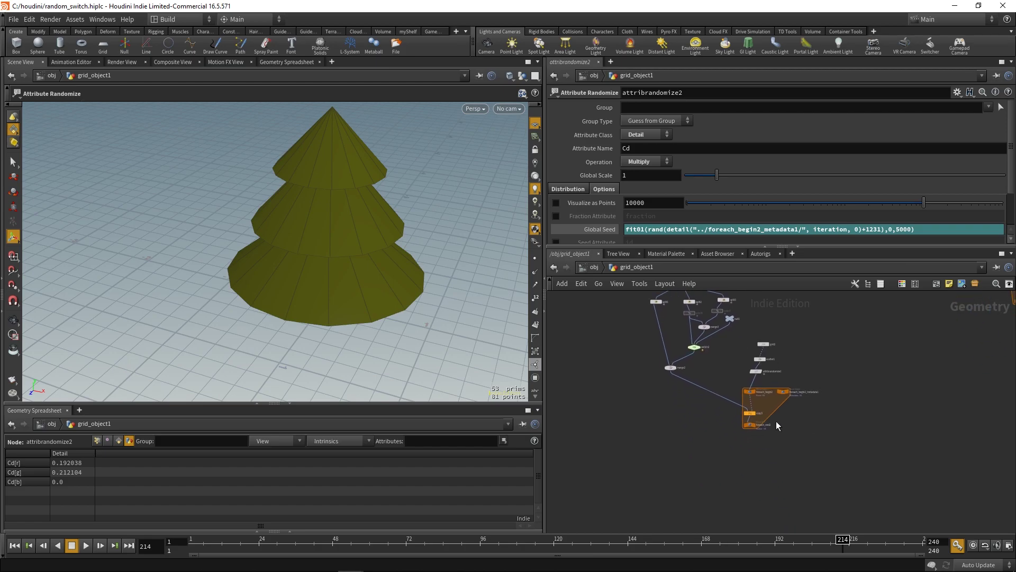
{"action": "scroll", "coordinate": [775, 421], "scroll_direction": "up", "scroll_amount": 2}
{"action": "left_click_drag", "start_coordinate": [776, 453], "coordinate": [722, 425]}
{"action": "key", "text": "r"}
{"action": "key", "text": "Escape"}
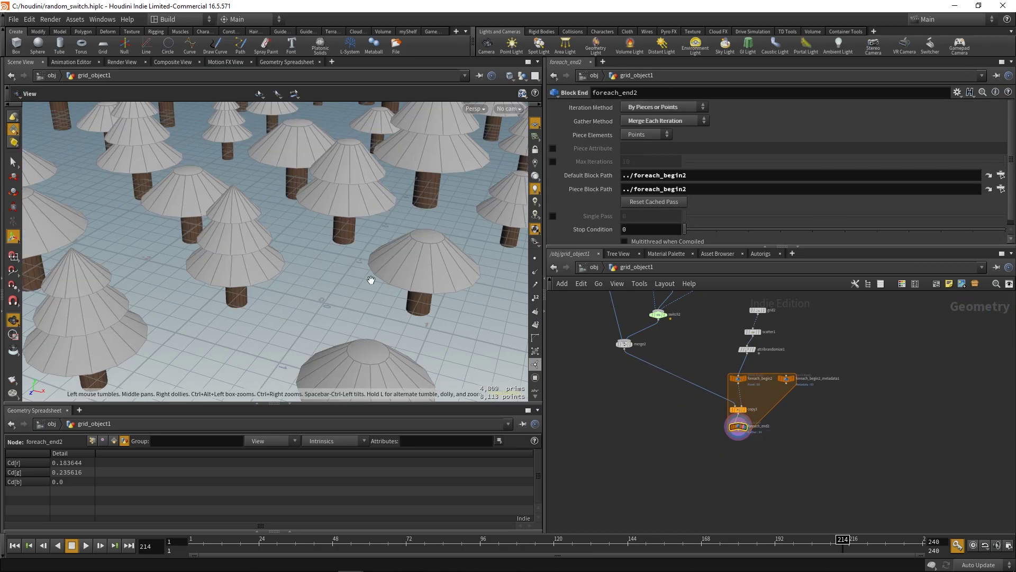
{"action": "right_click_drag", "start_coordinate": [372, 281], "coordinate": [256, 277]}
{"action": "middle_click_drag", "start_coordinate": [256, 277], "coordinate": [336, 291]}
{"action": "left_click_drag", "start_coordinate": [336, 291], "coordinate": [332, 260]}
Display merge1 and inspect the merged tree's crown up close with attribrandomize2 selected.
{"action": "middle_click_drag", "start_coordinate": [712, 330], "coordinate": [732, 395]}
{"action": "scroll", "coordinate": [732, 351], "scroll_direction": "up", "scroll_amount": 1}
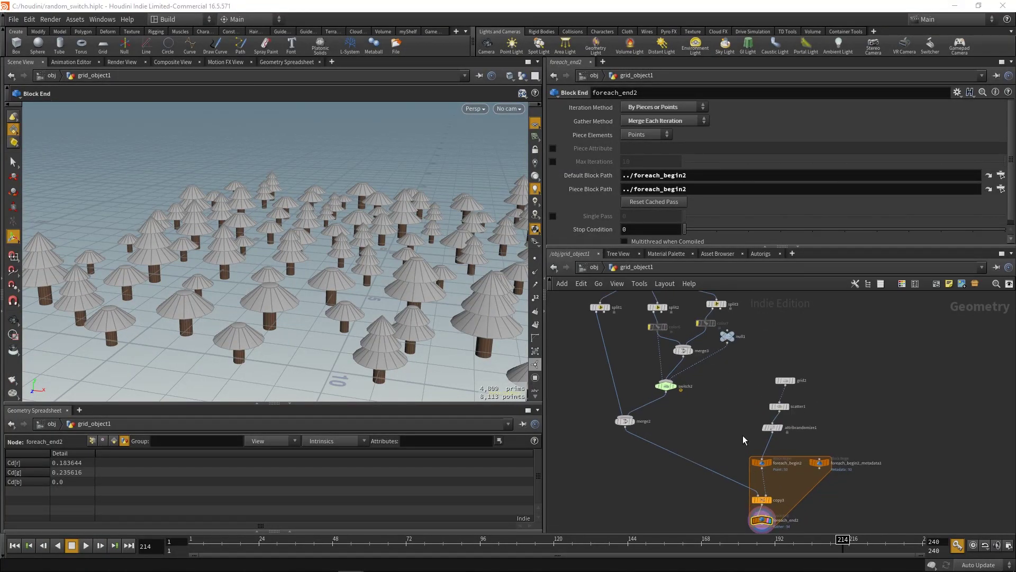
{"action": "middle_click_drag", "start_coordinate": [772, 331], "coordinate": [796, 460]}
{"action": "scroll", "coordinate": [723, 384], "scroll_direction": "up", "scroll_amount": 3}
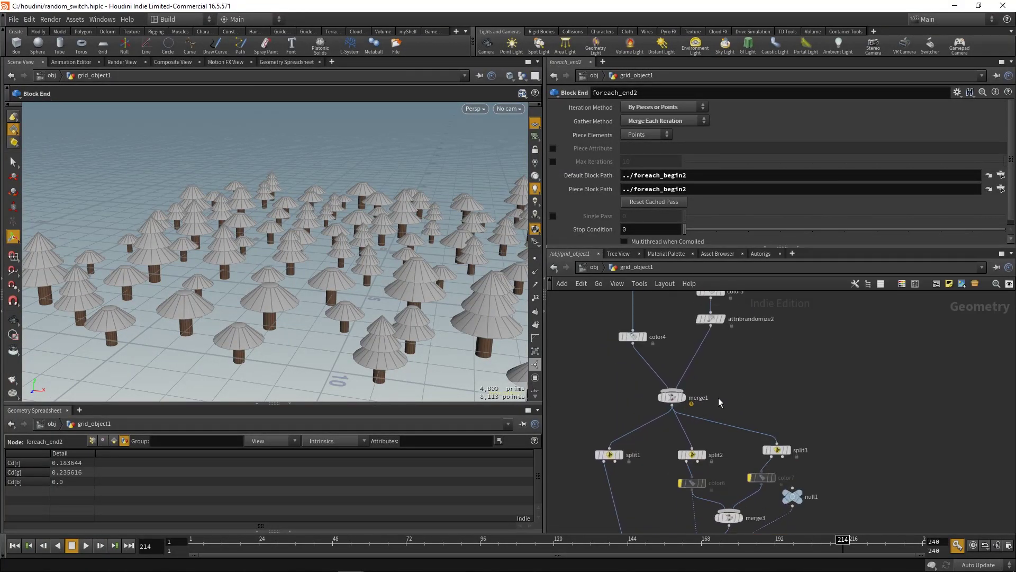
{"action": "left_click", "coordinate": [671, 396]}
{"action": "left_click", "coordinate": [682, 397]}
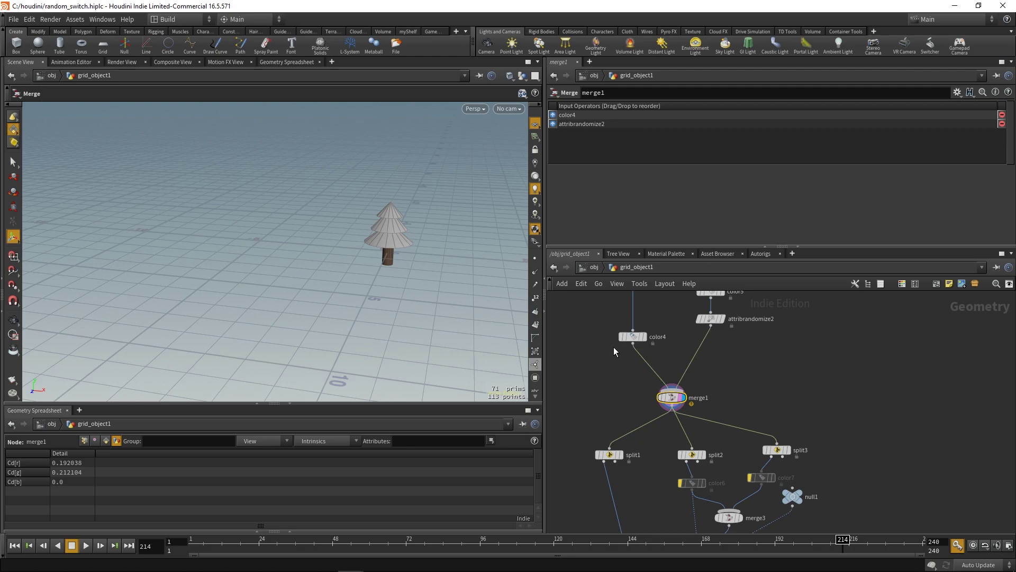
{"action": "middle_click_drag", "start_coordinate": [732, 348], "coordinate": [730, 396]}
{"action": "left_click", "coordinate": [708, 366]}
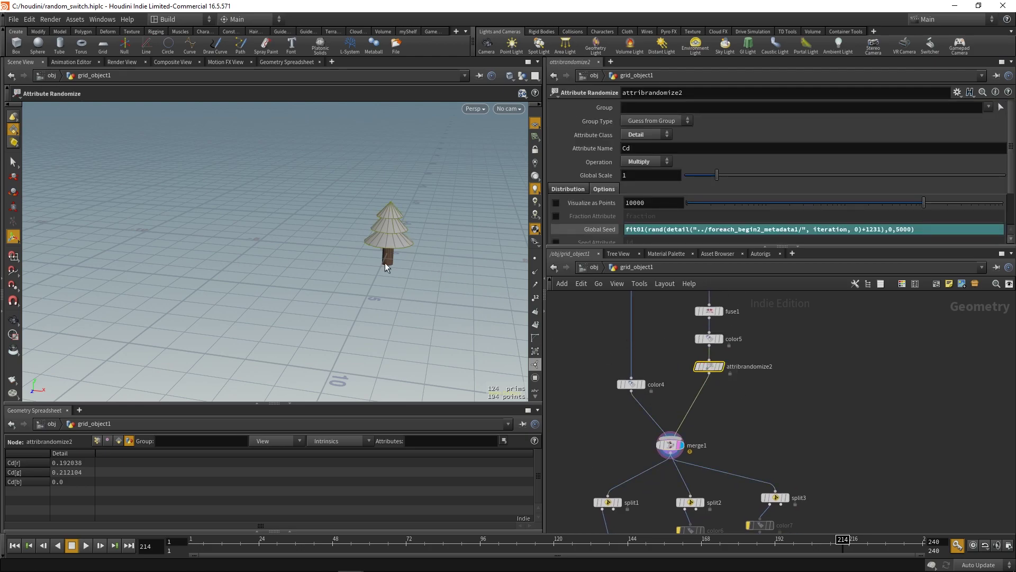
{"action": "right_click_drag", "start_coordinate": [317, 238], "coordinate": [379, 244], "text": "alt"}
{"action": "middle_click_drag", "start_coordinate": [379, 243], "coordinate": [265, 286], "text": "alt"}
{"action": "right_click_drag", "start_coordinate": [336, 254], "coordinate": [441, 280], "text": "alt"}
{"action": "middle_click_drag", "start_coordinate": [397, 282], "coordinate": [354, 264], "text": "alt"}
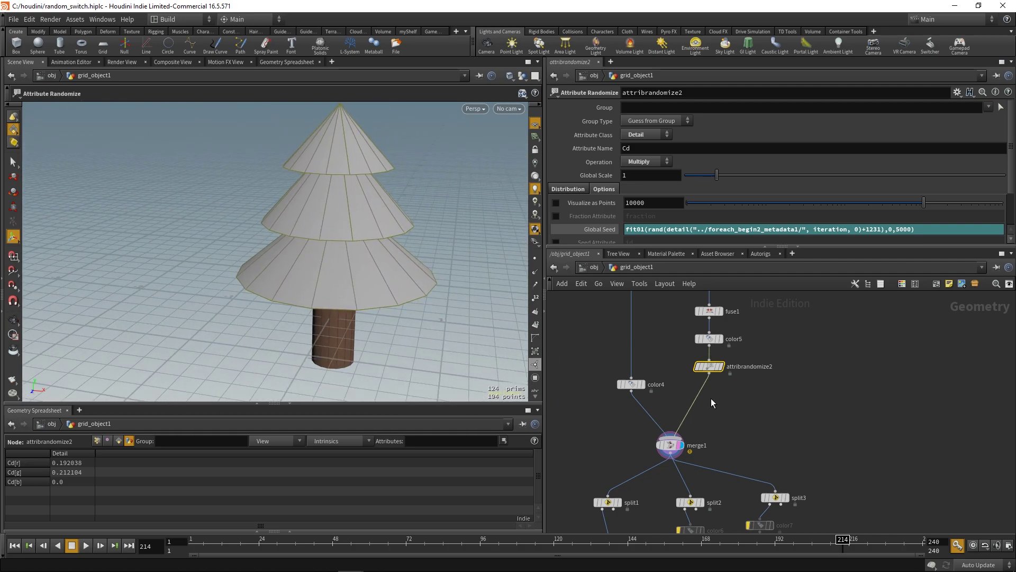
Display attribrandomize2 on its own to check the crown colour before the merge.
{"action": "left_click_drag", "start_coordinate": [705, 358], "coordinate": [704, 356]}
{"action": "left_click", "coordinate": [720, 366]}
{"action": "middle_click_drag", "start_coordinate": [392, 286], "coordinate": [326, 270], "text": "alt"}
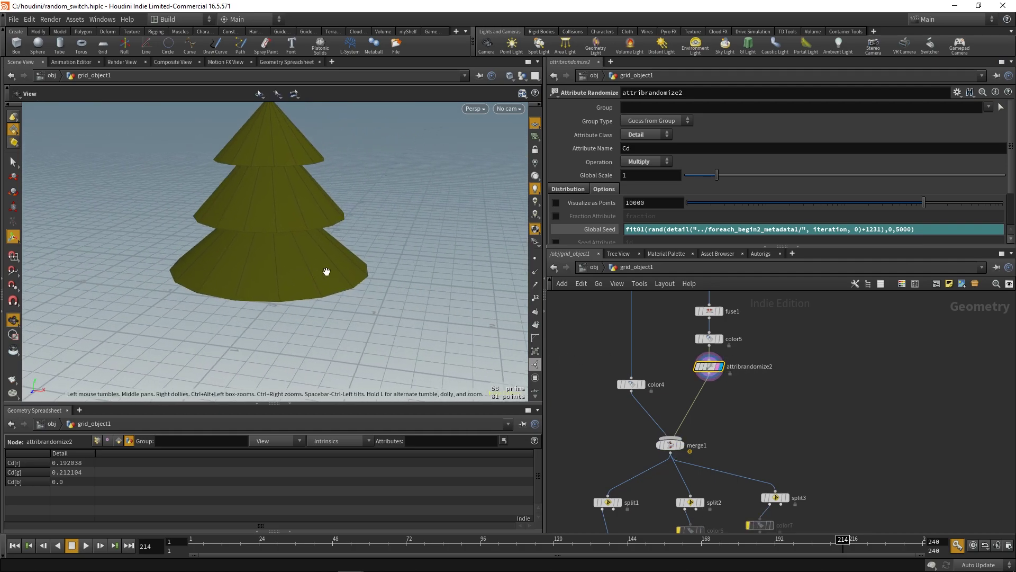
{"action": "right_click_drag", "start_coordinate": [391, 280], "coordinate": [332, 278], "text": "alt"}
{"action": "left_click_drag", "start_coordinate": [332, 278], "coordinate": [357, 274], "text": "alt"}
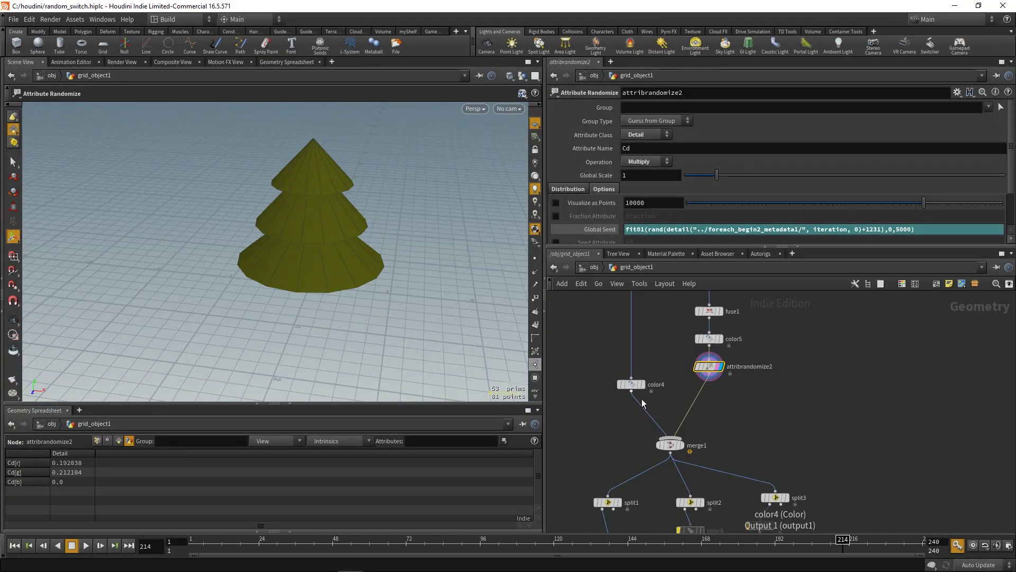
Set the Class of color4 to Detail and display merge1 to check the tree's colours.
{"action": "left_click", "coordinate": [625, 382]}
{"action": "left_click", "coordinate": [643, 145]}
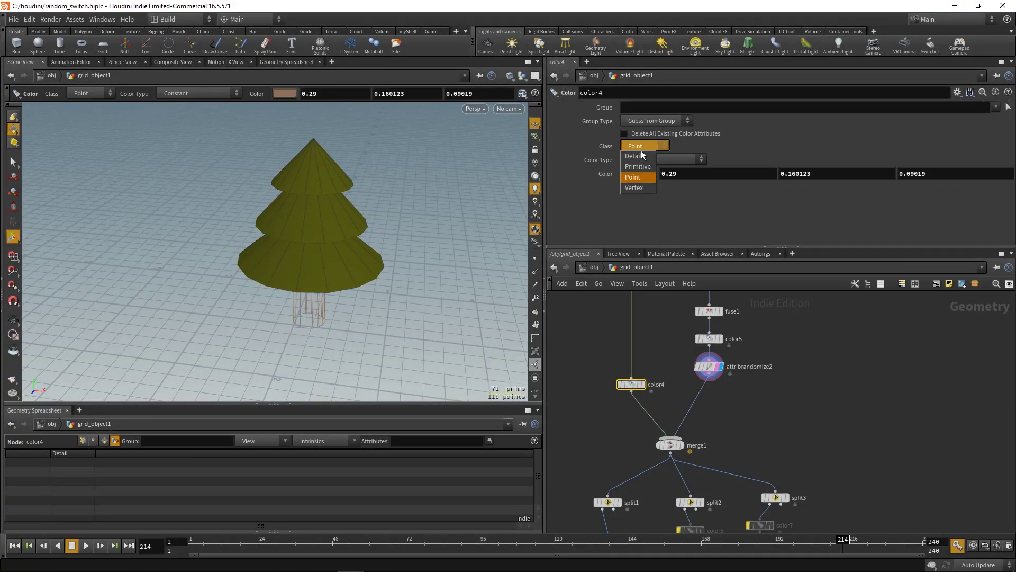
{"action": "left_click", "coordinate": [636, 187]}
{"action": "left_click", "coordinate": [785, 427]}
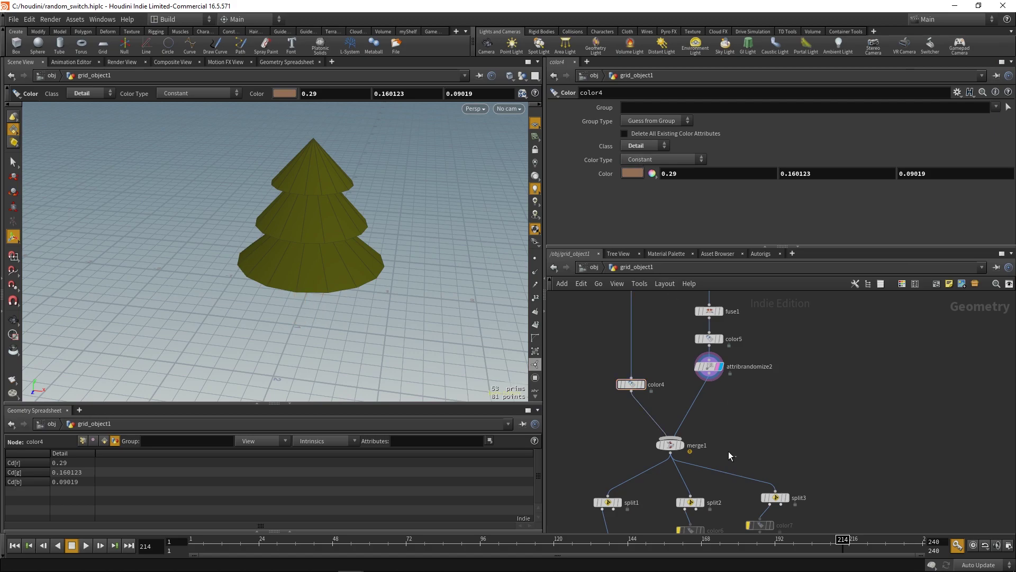
{"action": "left_click", "coordinate": [670, 445]}
{"action": "key", "text": "r"}
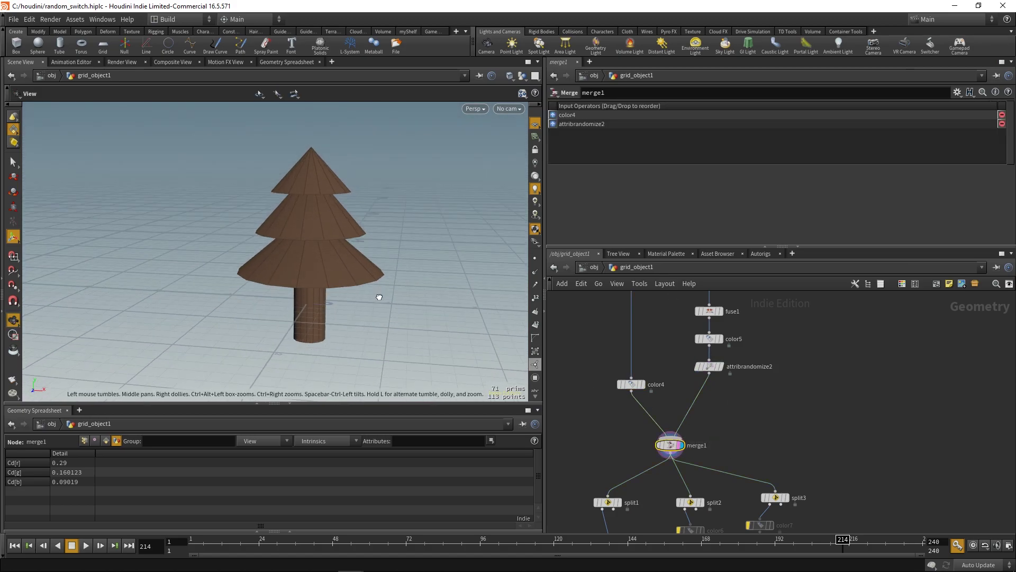
{"action": "left_click_drag", "start_coordinate": [378, 294], "coordinate": [382, 312], "text": "alt"}
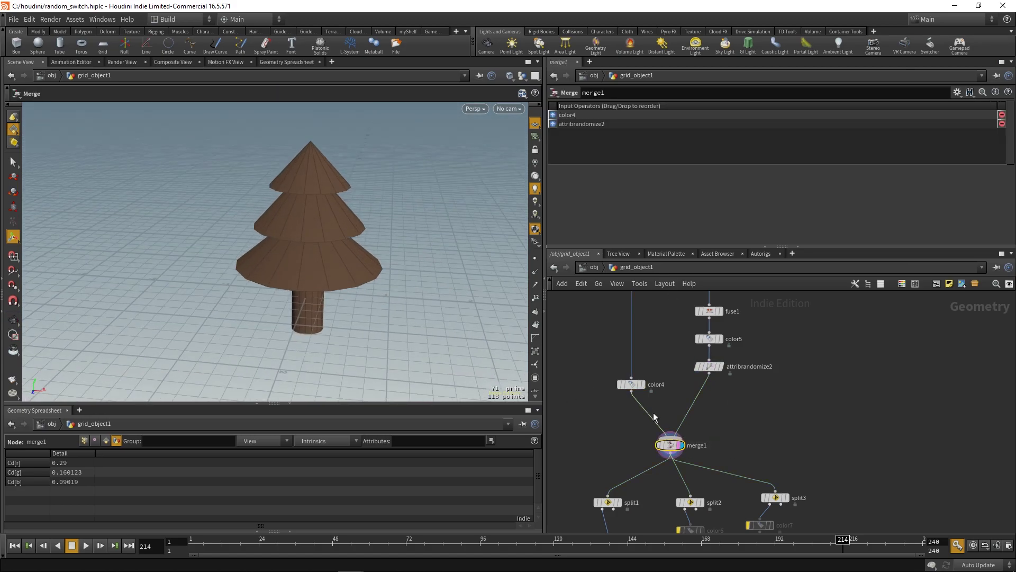
Set the Class of color4 back to Point.
{"action": "left_click", "coordinate": [629, 382]}
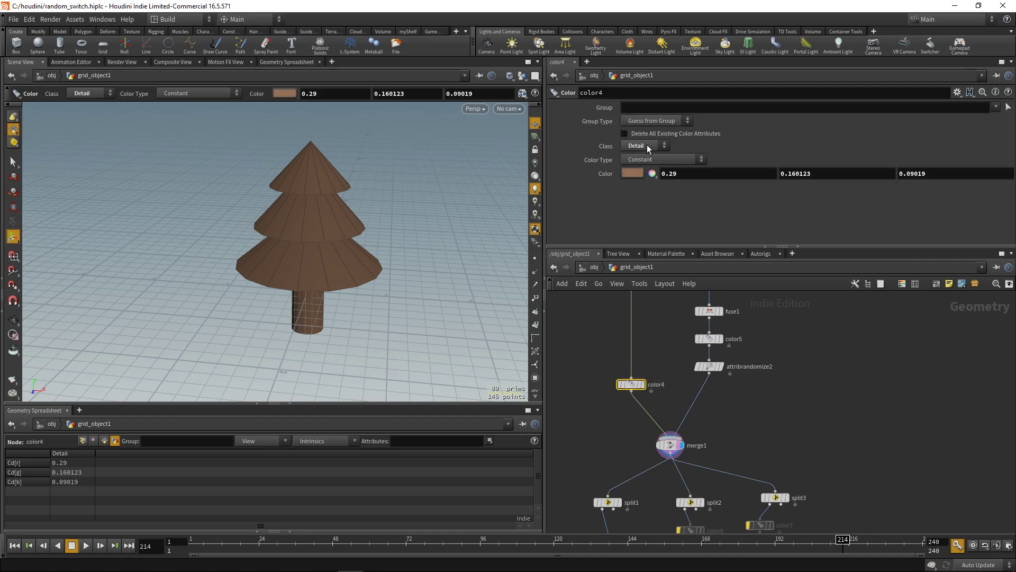
{"action": "left_click", "coordinate": [647, 145]}
{"action": "left_click", "coordinate": [642, 179]}
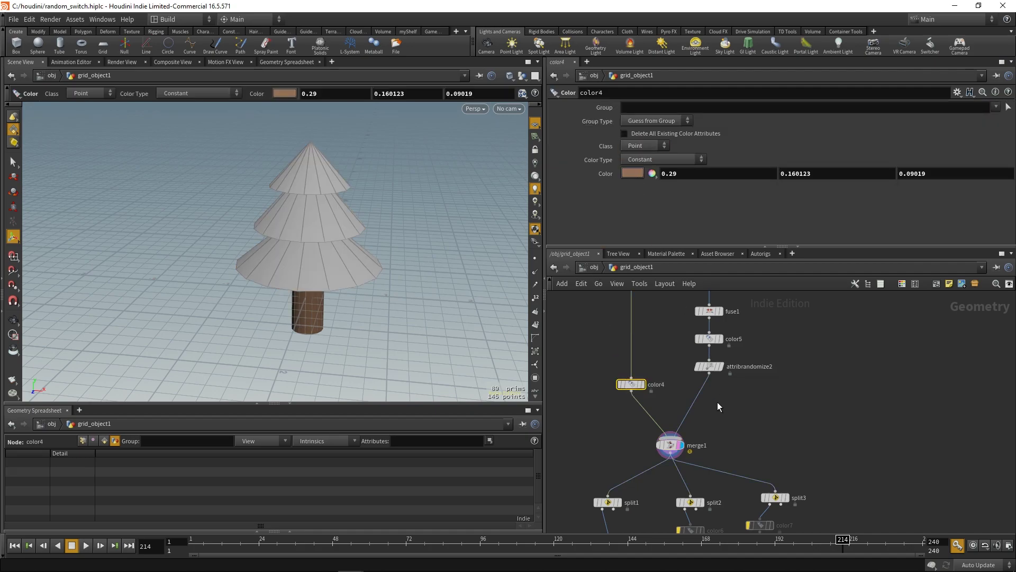
Add an Attribute Promote node on the wire between attribrandomize2 and merge1.
{"action": "left_click", "coordinate": [709, 366]}
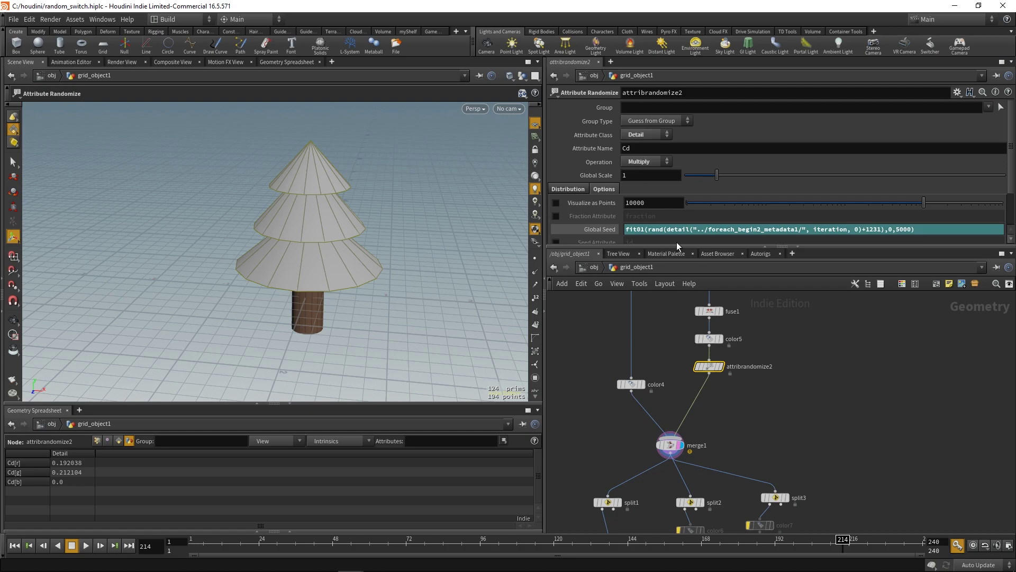
{"action": "key", "text": "Tab"}
{"action": "type", "text": "pro"}
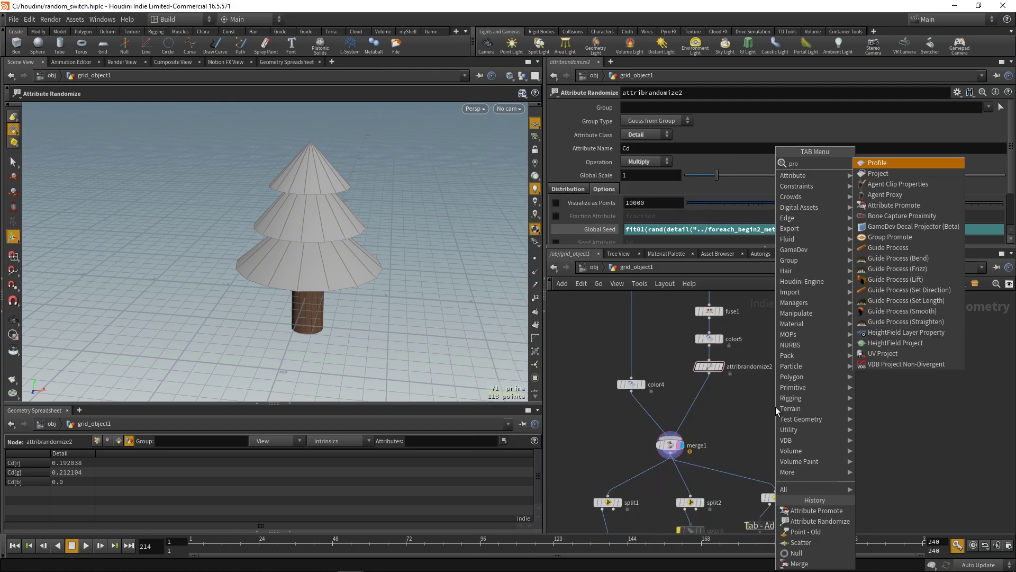
{"action": "type", "text": "mote"}
{"action": "key", "text": "Return"}
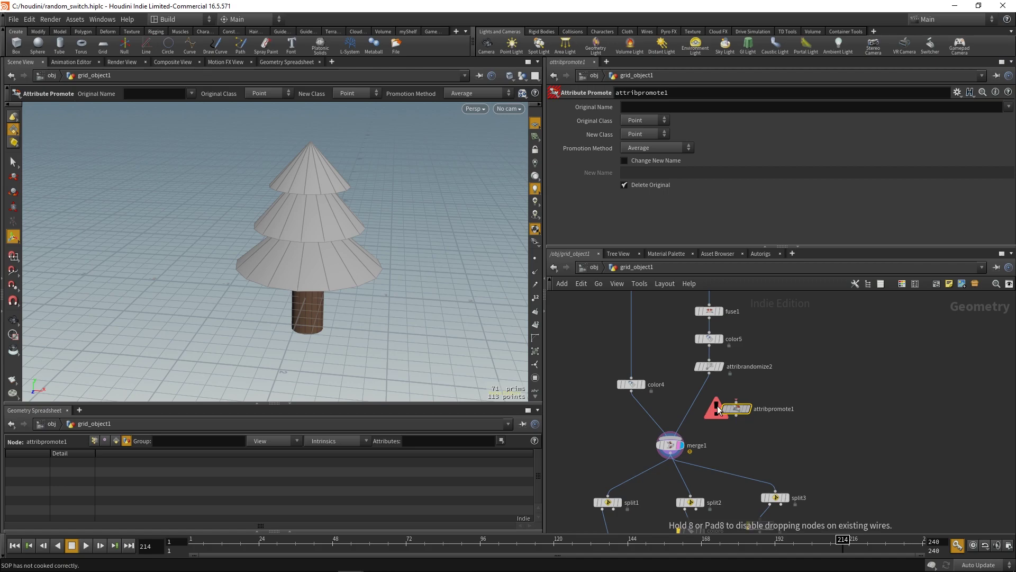
{"action": "left_click", "coordinate": [699, 399]}
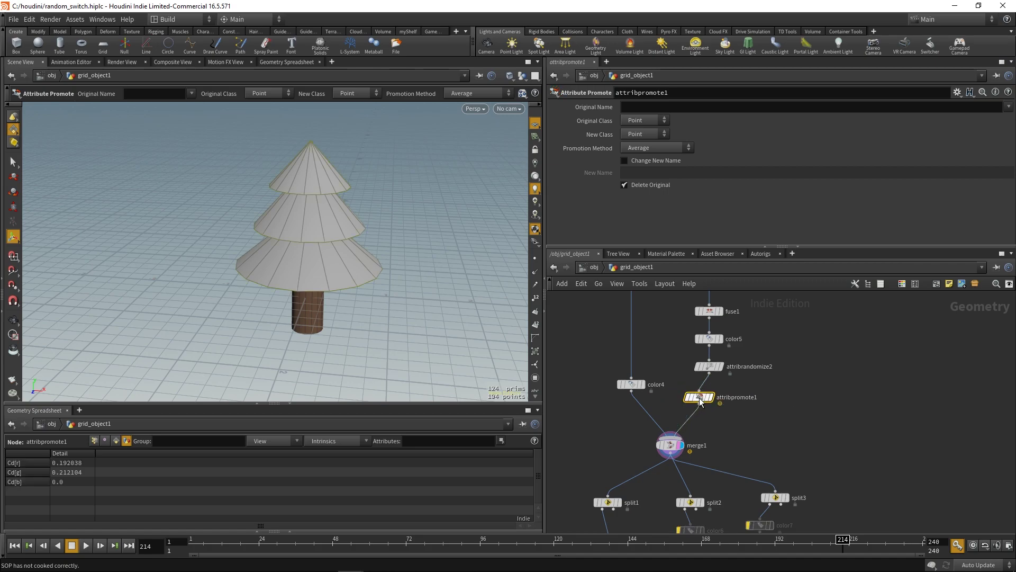
Set attribpromote1 to promote Cd from the Detail class to the Point class.
{"action": "left_click", "coordinate": [643, 120]}
{"action": "left_click", "coordinate": [644, 133]}
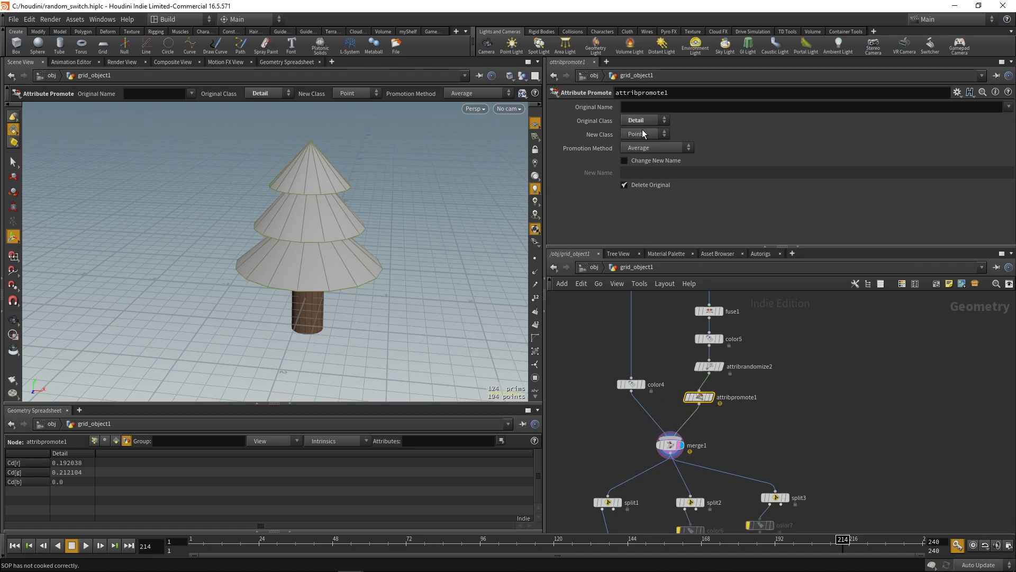
{"action": "left_click", "coordinate": [1009, 106]}
{"action": "left_click", "coordinate": [998, 123]}
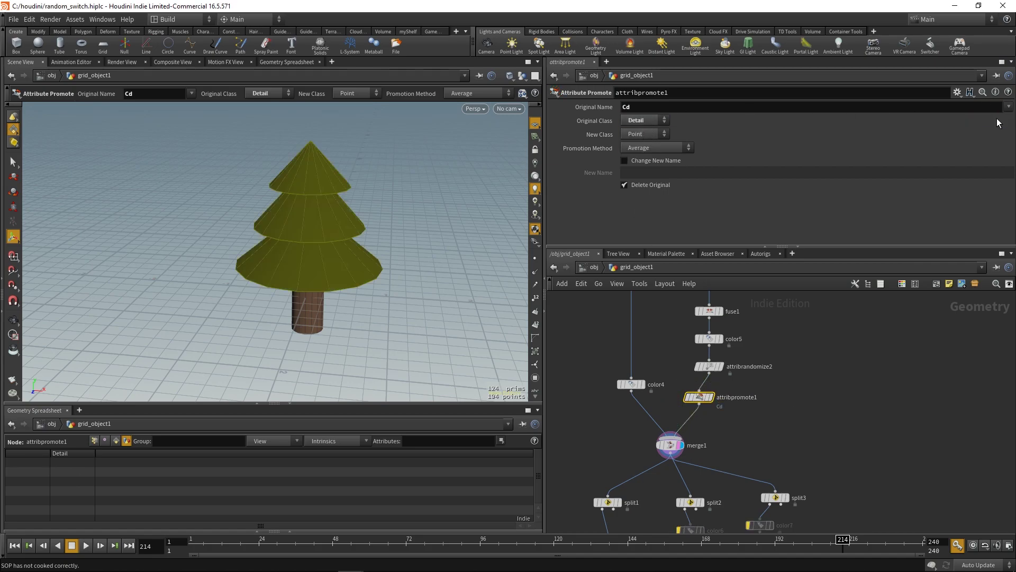
Display foreach_end2 and view the whole forest to check the random crown colours.
{"action": "left_click", "coordinate": [676, 442]}
{"action": "middle_click_drag", "start_coordinate": [791, 474], "coordinate": [754, 370]}
{"action": "scroll", "coordinate": [778, 449], "scroll_direction": "down", "scroll_amount": 3}
{"action": "middle_click_drag", "start_coordinate": [776, 528], "coordinate": [735, 441]}
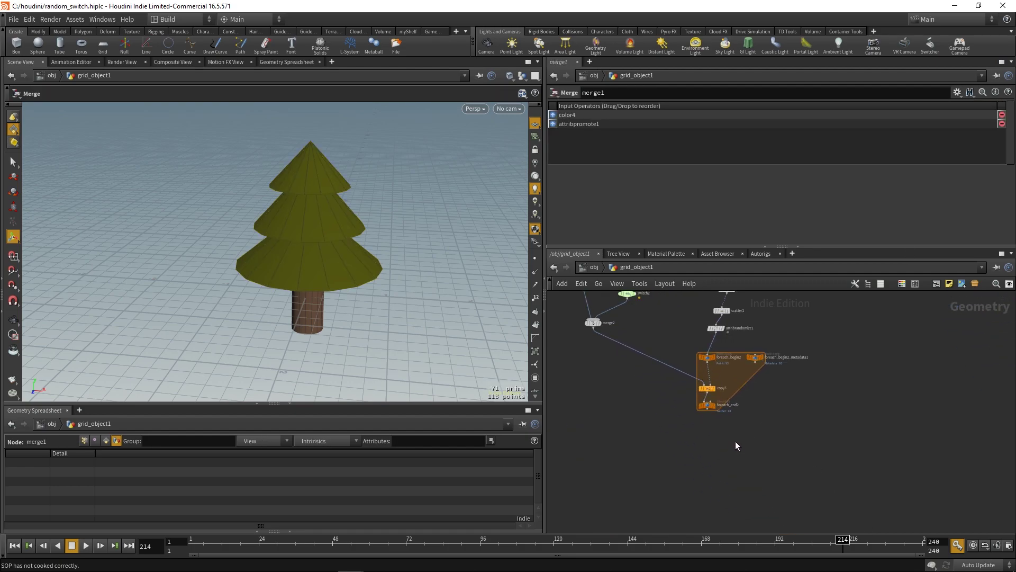
{"action": "left_click_drag", "start_coordinate": [693, 407], "coordinate": [693, 404]}
{"action": "left_click", "coordinate": [714, 405]}
{"action": "key", "text": "Escape"}
{"action": "right_click_drag", "start_coordinate": [302, 304], "coordinate": [289, 223]}
{"action": "left_click_drag", "start_coordinate": [288, 222], "coordinate": [384, 290]}
{"action": "right_click_drag", "start_coordinate": [385, 290], "coordinate": [336, 298]}
Show the distribution settings of attribrandomize2 and try raising the first Min Value of Cd to about 1.97.
{"action": "middle_click_drag", "start_coordinate": [687, 375], "coordinate": [740, 455]}
{"action": "scroll", "coordinate": [717, 352], "scroll_direction": "up", "scroll_amount": 3}
{"action": "left_click", "coordinate": [662, 385]}
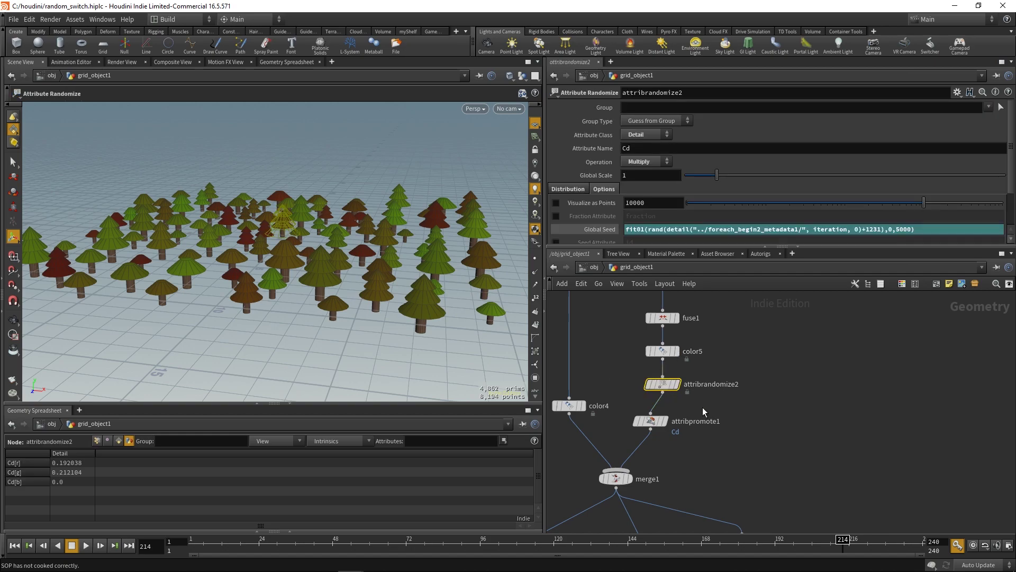
{"action": "left_click", "coordinate": [567, 189]}
{"action": "scroll", "coordinate": [723, 210], "scroll_direction": "down", "scroll_amount": 1}
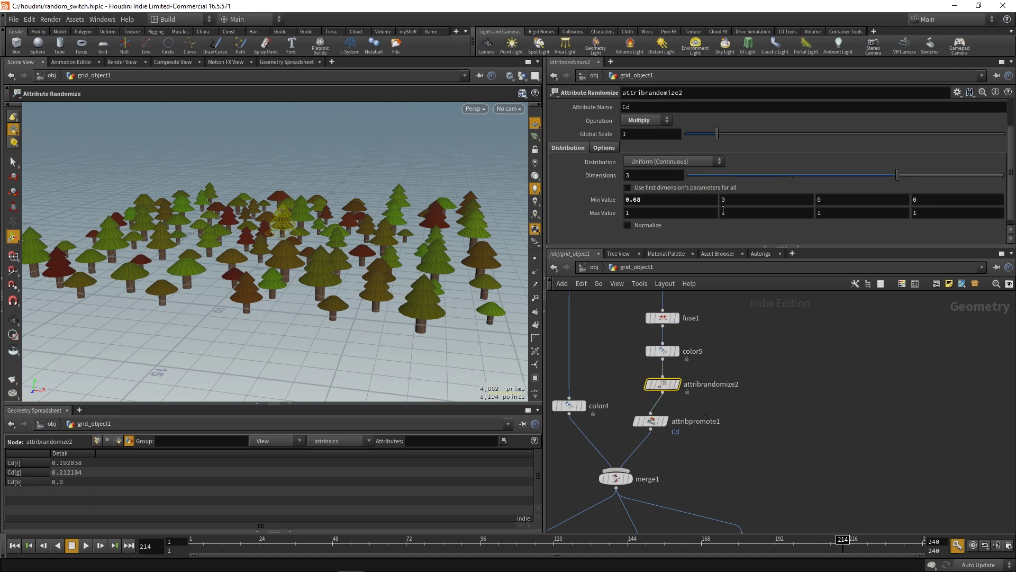
{"action": "middle_click_drag", "start_coordinate": [678, 201], "coordinate": [592, 211]}
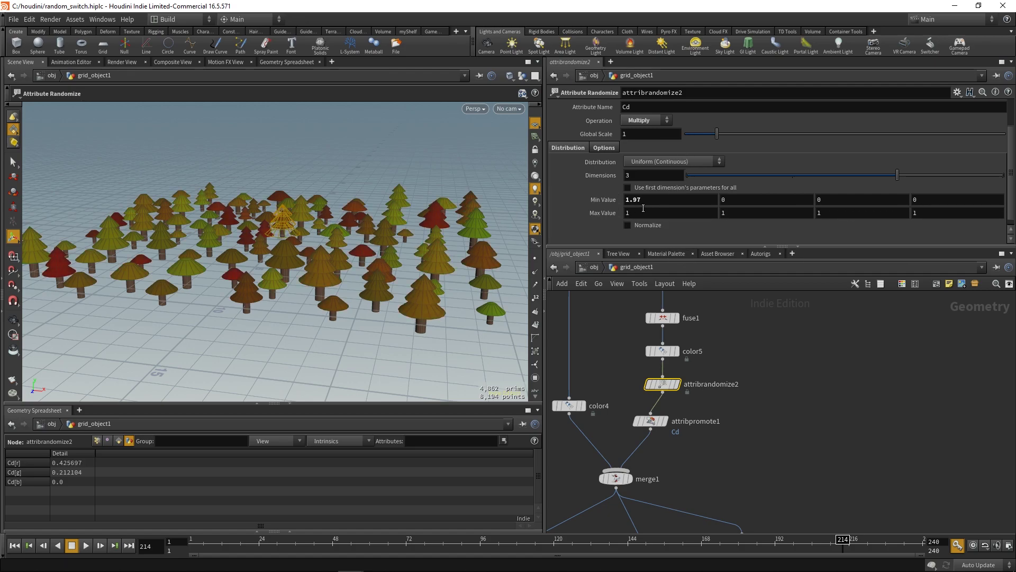
Set the first Min Value of attribrandomize2 to 0.2 and its first Max Value to 0.5.
{"action": "left_click", "coordinate": [666, 200]}
{"action": "type", "text": ".2"}
{"action": "key", "text": "Tab"}
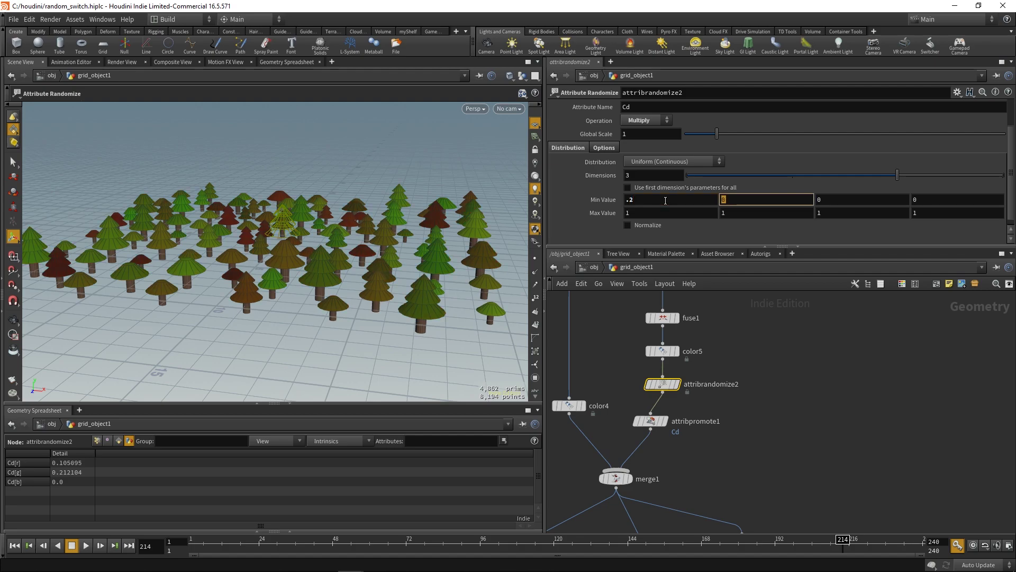
{"action": "key", "text": "Tab"}
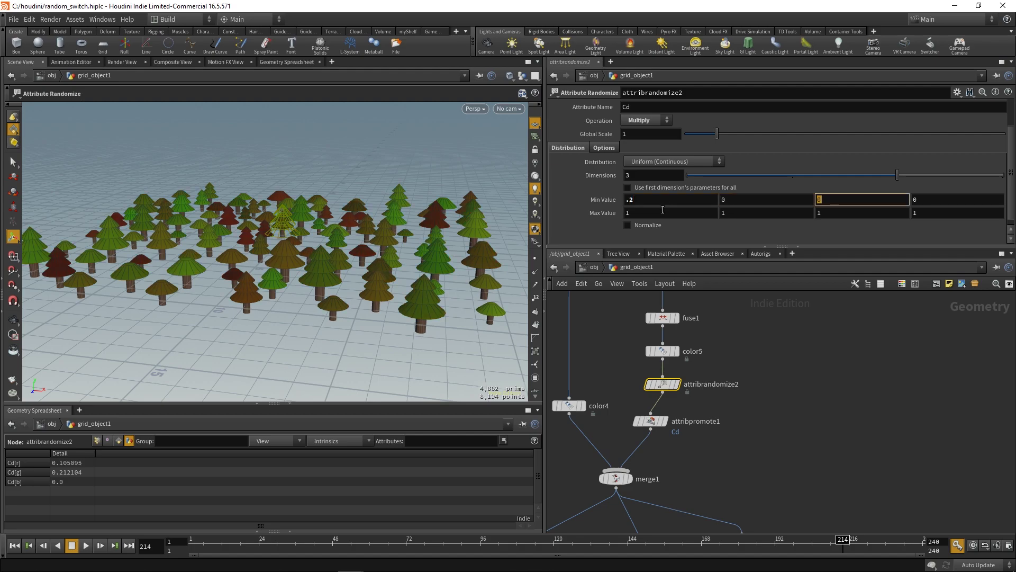
{"action": "left_click", "coordinate": [662, 215]}
{"action": "key", "text": "Return"}
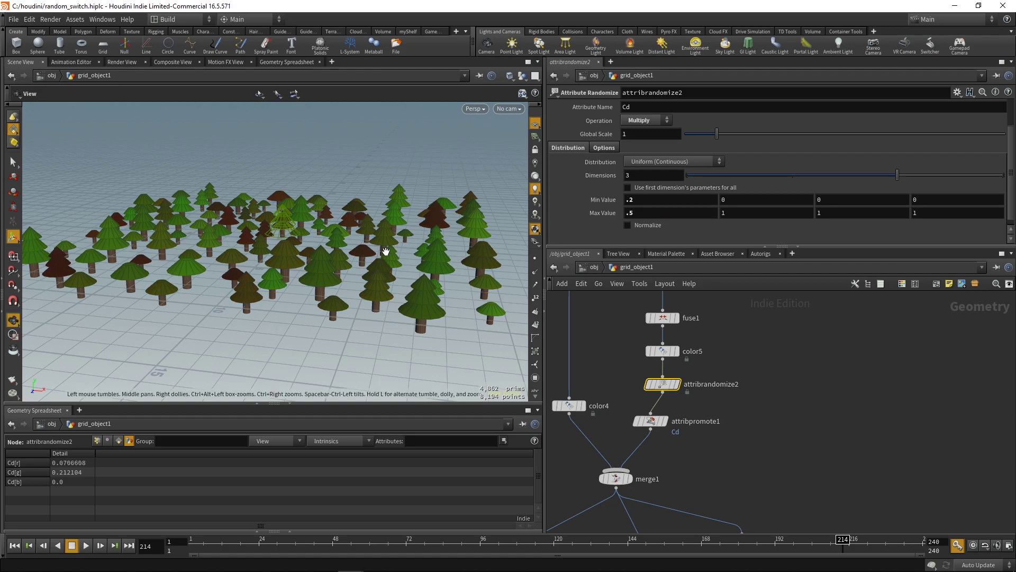
Inspect the crowns more closely and set the first Min Value of attribrandomize2 to 0.4.
{"action": "left_click_drag", "start_coordinate": [411, 244], "coordinate": [426, 235], "text": "alt"}
{"action": "right_click_drag", "start_coordinate": [426, 235], "coordinate": [345, 281], "text": "alt"}
{"action": "left_click_drag", "start_coordinate": [345, 281], "coordinate": [331, 301], "text": "alt"}
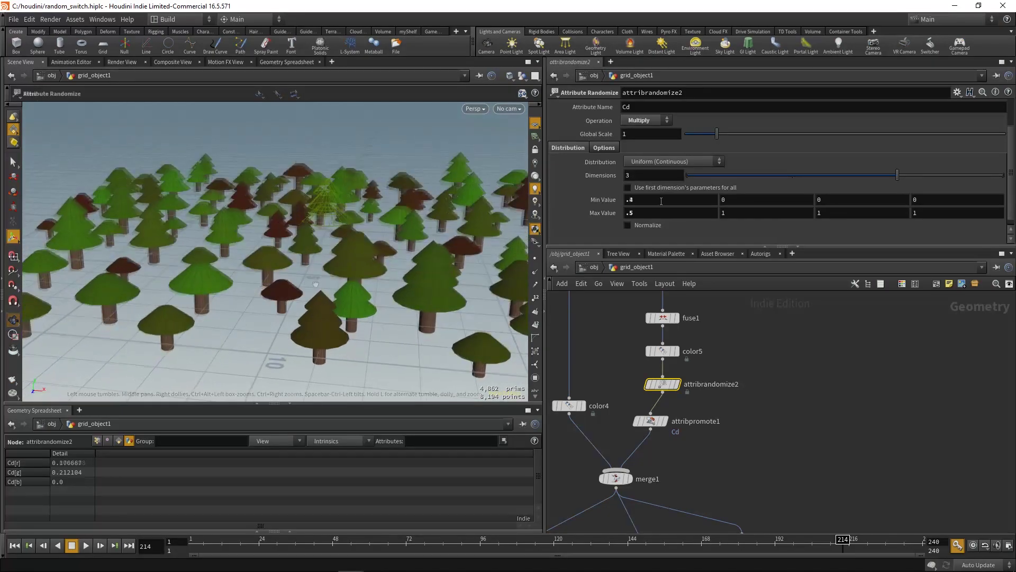
{"action": "left_click", "coordinate": [661, 201]}
{"action": "key", "text": "BackSpace"}
{"action": "type", "text": "4"}
{"action": "key", "text": "Return"}
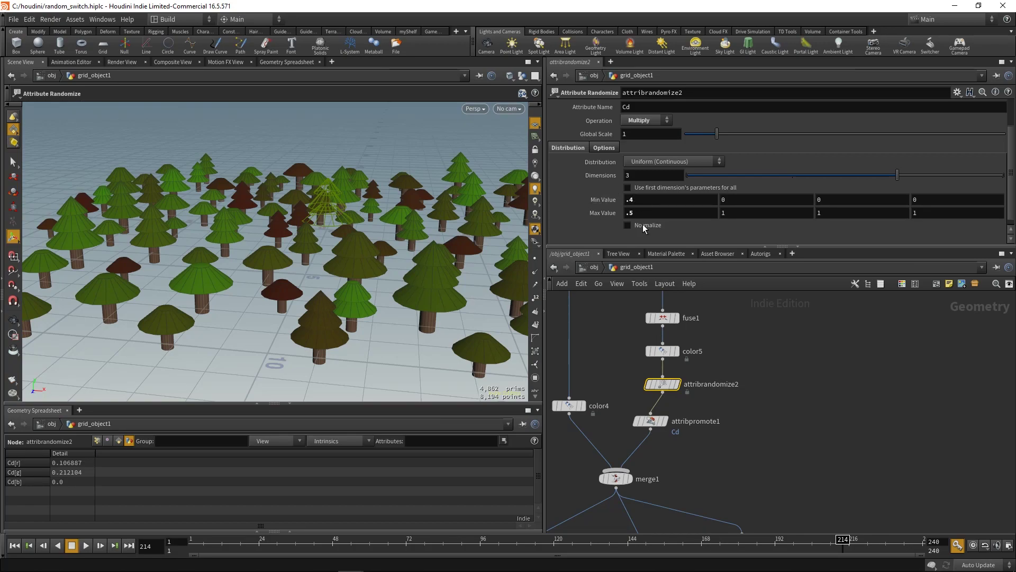
Make attribrandomize2 use the first dimension's parameters for all, with Min Value 0.27 and Max Value 1.
{"action": "left_click", "coordinate": [652, 187]}
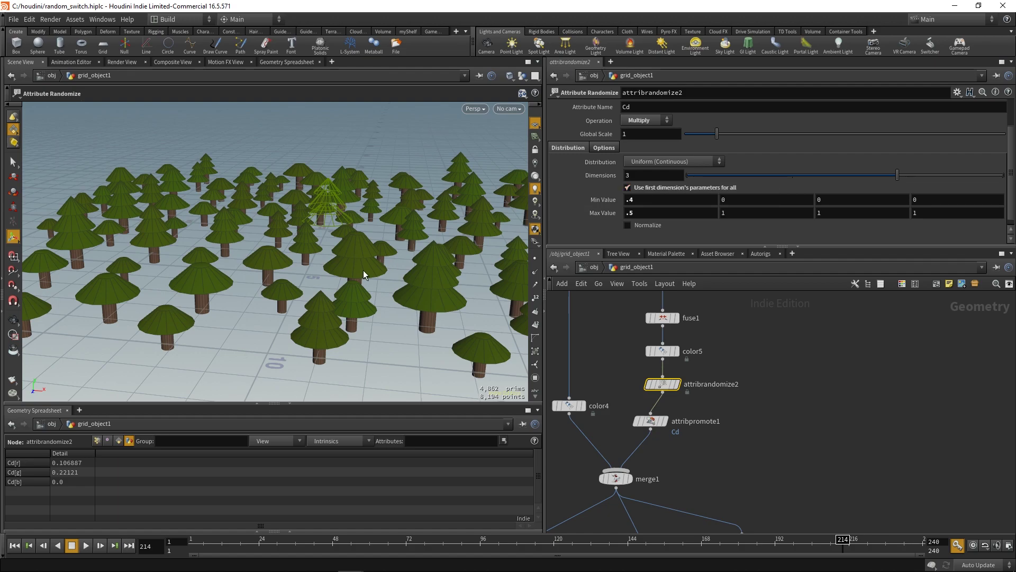
{"action": "middle_click_drag", "start_coordinate": [656, 213], "coordinate": [656, 231]}
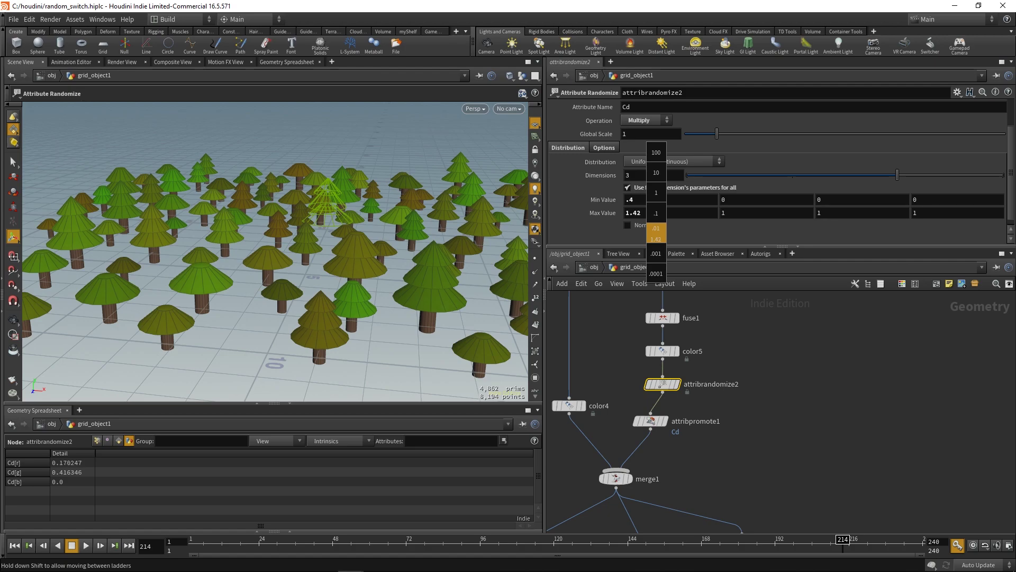
{"action": "middle_click_drag", "start_coordinate": [656, 232], "coordinate": [656, 231]}
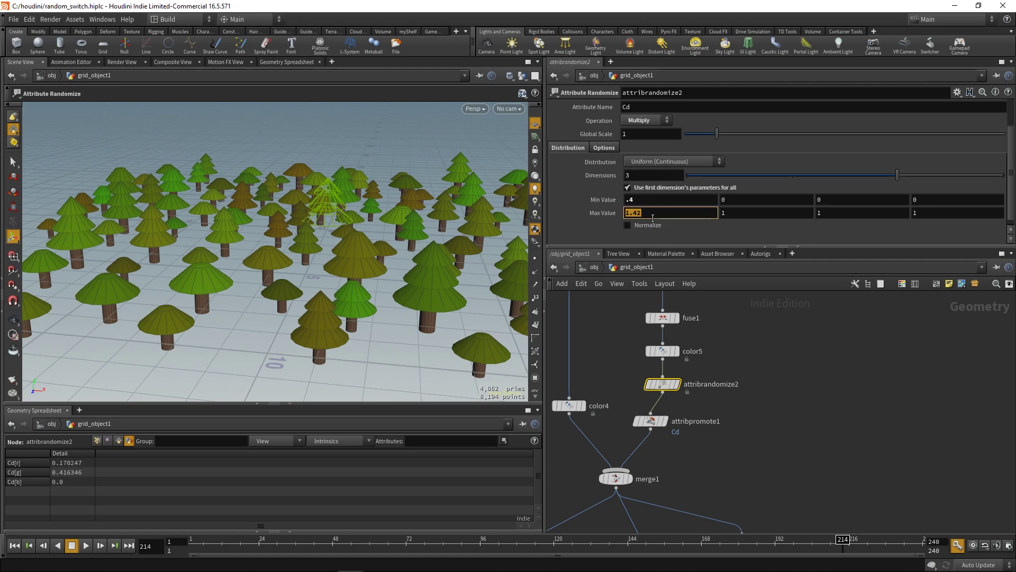
{"action": "middle_click_drag", "start_coordinate": [664, 197], "coordinate": [659, 208]}
{"action": "middle_click_drag", "start_coordinate": [545, 215], "coordinate": [520, 213]}
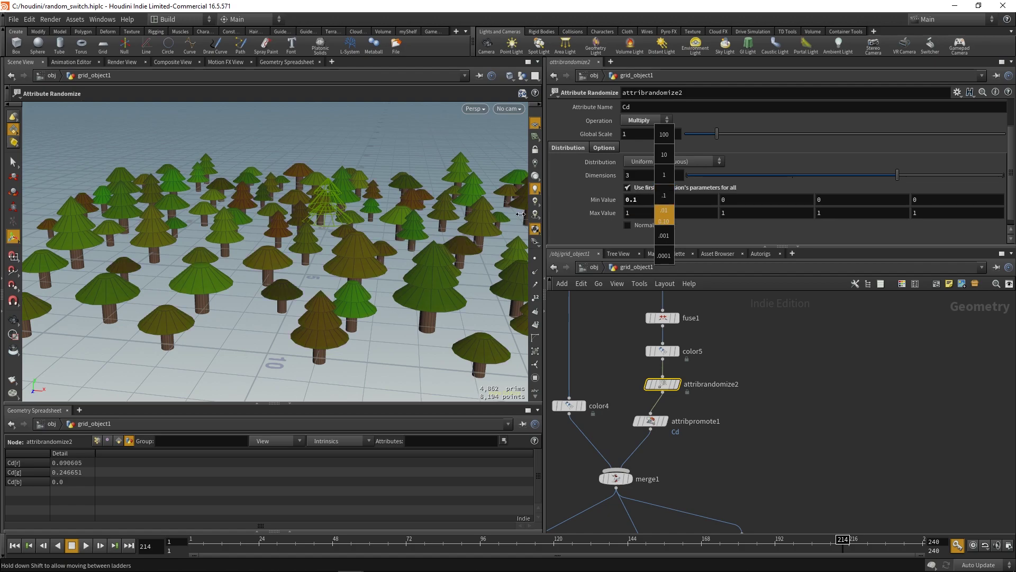
{"action": "middle_click_drag", "start_coordinate": [597, 212], "coordinate": [597, 212]}
Set the Force Total Count of scatter1 to 400 for a denser forest.
{"action": "middle_click_drag", "start_coordinate": [812, 371], "coordinate": [776, 358]}
{"action": "scroll", "coordinate": [783, 407], "scroll_direction": "down", "scroll_amount": 4}
{"action": "middle_click_drag", "start_coordinate": [847, 421], "coordinate": [796, 351]}
{"action": "scroll", "coordinate": [740, 437], "scroll_direction": "up", "scroll_amount": 4}
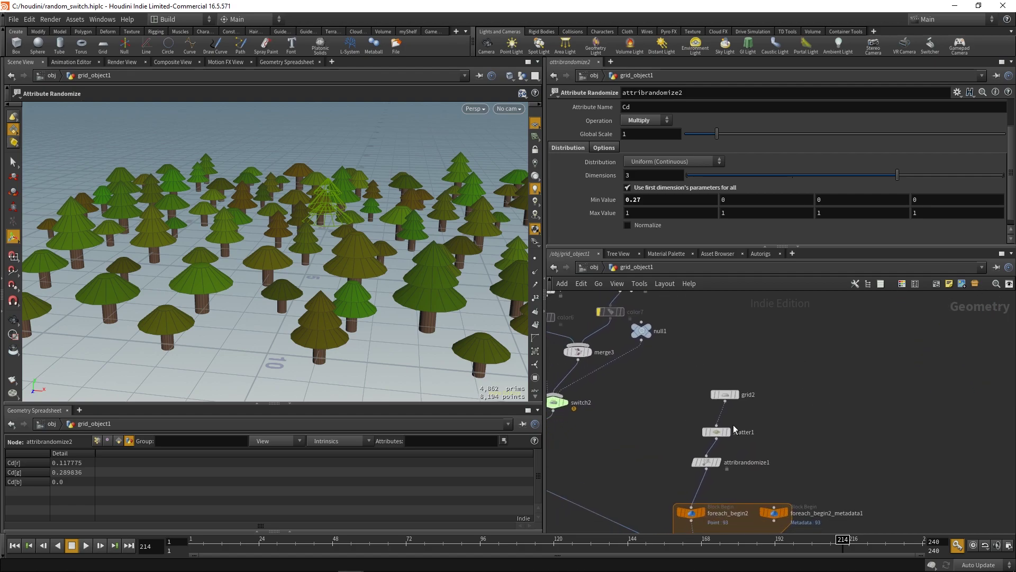
{"action": "left_click", "coordinate": [722, 431]}
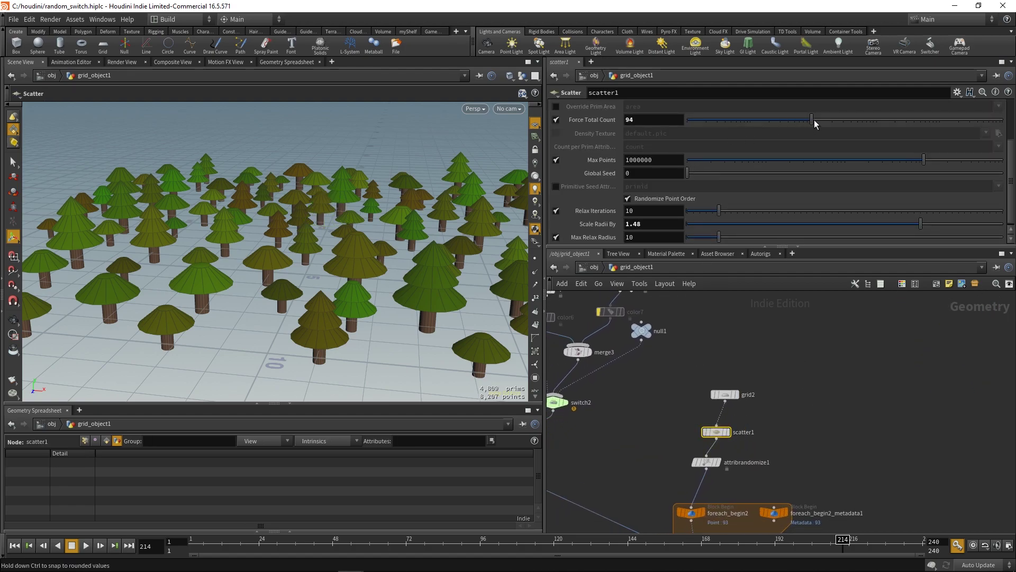
{"action": "left_click_drag", "start_coordinate": [814, 120], "coordinate": [866, 125]}
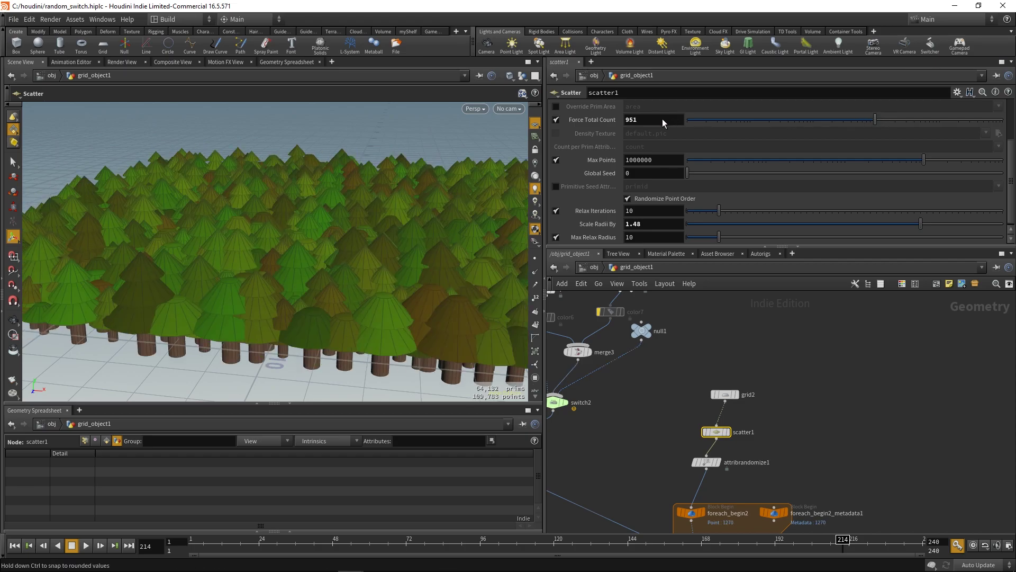
{"action": "left_click_drag", "start_coordinate": [662, 119], "coordinate": [660, 119]}
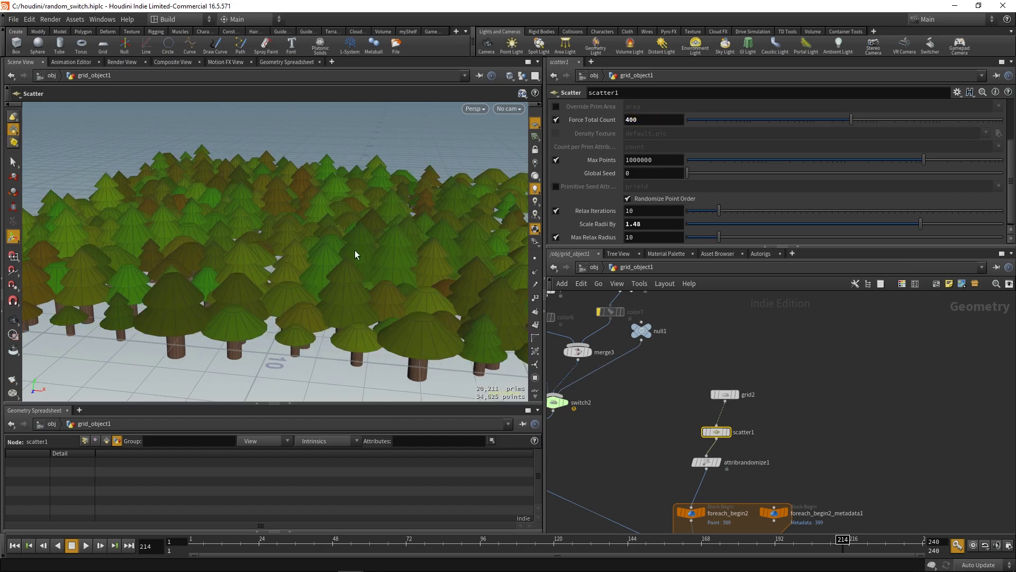
Examine the denser forest from several angles and check the pscale range in attribrandomize1.
{"action": "right_click_drag", "start_coordinate": [341, 251], "coordinate": [298, 247], "text": "alt"}
{"action": "left_click_drag", "start_coordinate": [298, 247], "coordinate": [343, 248], "text": "alt"}
{"action": "right_click_drag", "start_coordinate": [343, 248], "coordinate": [351, 249], "text": "alt"}
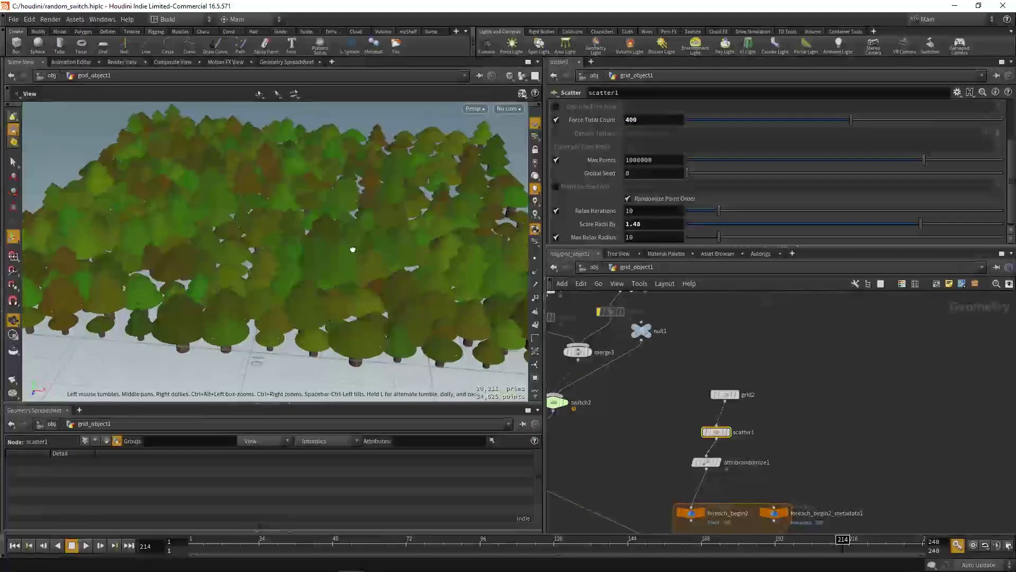
{"action": "left_click_drag", "start_coordinate": [351, 249], "coordinate": [399, 269], "text": "alt"}
{"action": "middle_click_drag", "start_coordinate": [792, 415], "coordinate": [803, 387]}
{"action": "left_click_drag", "start_coordinate": [691, 431], "coordinate": [726, 448]}
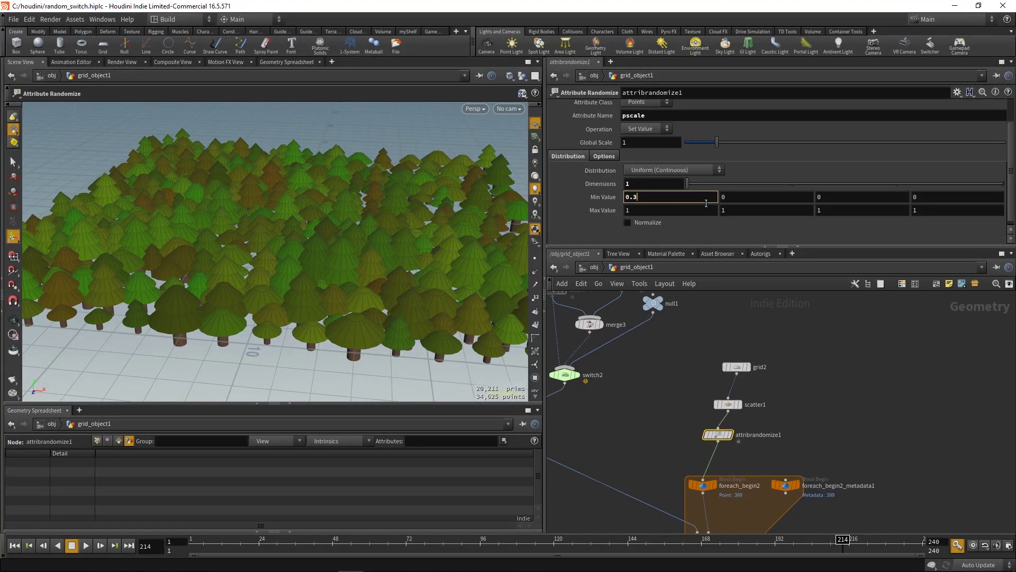
{"action": "key", "text": "Escape"}
{"action": "left_click_drag", "start_coordinate": [341, 249], "coordinate": [397, 270]}
Shift the color4 node slightly away from the crown branch above merge1.
{"action": "middle_click_drag", "start_coordinate": [642, 350], "coordinate": [765, 411]}
{"action": "scroll", "coordinate": [765, 412], "scroll_direction": "down", "scroll_amount": 3}
{"action": "middle_click_drag", "start_coordinate": [665, 345], "coordinate": [713, 467]}
{"action": "scroll", "coordinate": [675, 355], "scroll_direction": "up", "scroll_amount": 2}
{"action": "middle_click_drag", "start_coordinate": [697, 372], "coordinate": [676, 391]}
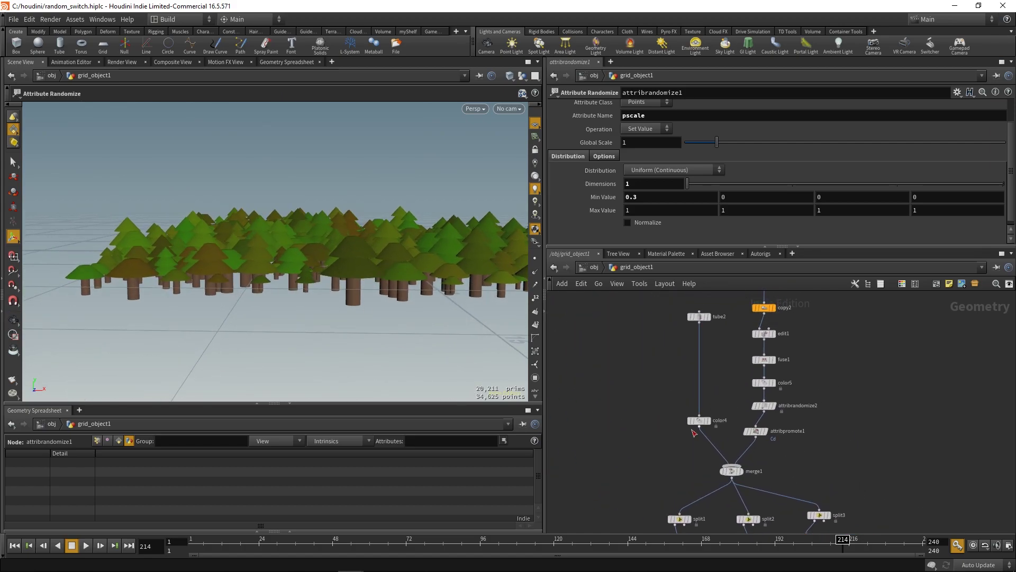
{"action": "left_click_drag", "start_coordinate": [698, 423], "coordinate": [692, 435]}
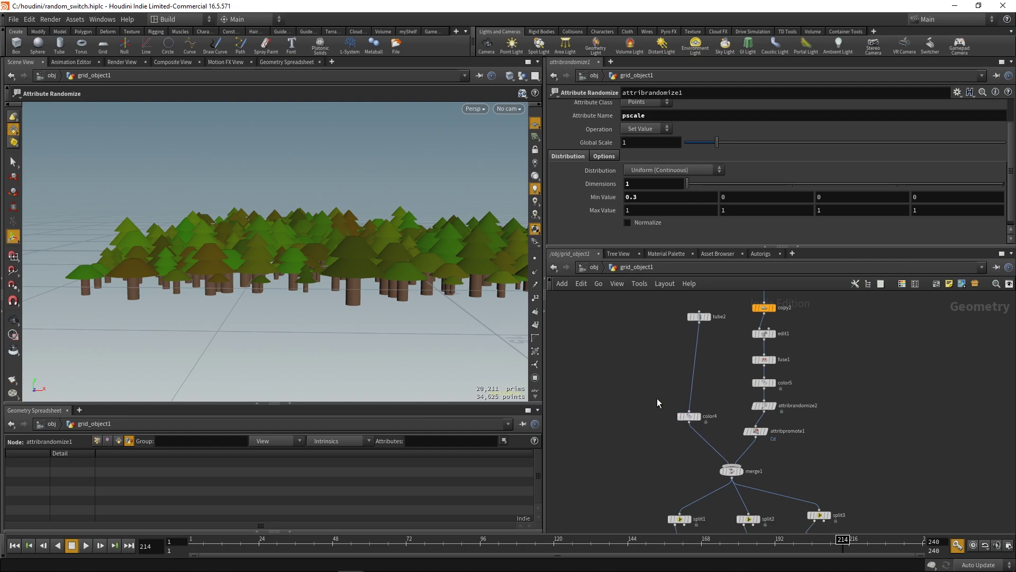
{"action": "left_click_drag", "start_coordinate": [656, 399], "coordinate": [707, 433]}
{"action": "left_click", "coordinate": [689, 422]}
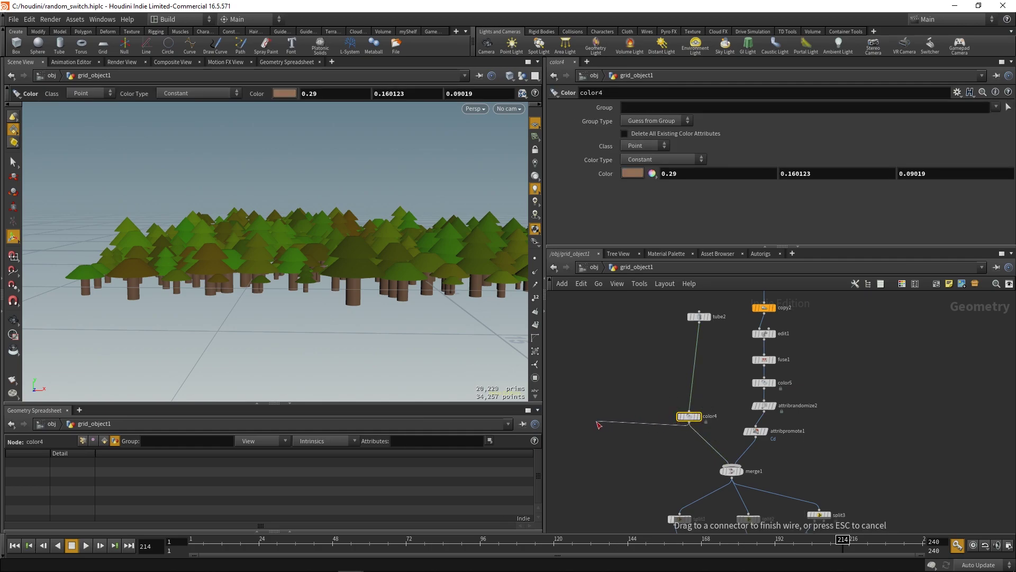
{"action": "key", "text": "Escape"}
Duplicate color5, attribrandomize2 and attribpromote1 and place the copies beside the trunk branch.
{"action": "middle_click_drag", "start_coordinate": [703, 426], "coordinate": [622, 402]}
{"action": "scroll", "coordinate": [658, 363], "scroll_direction": "up", "scroll_amount": 2}
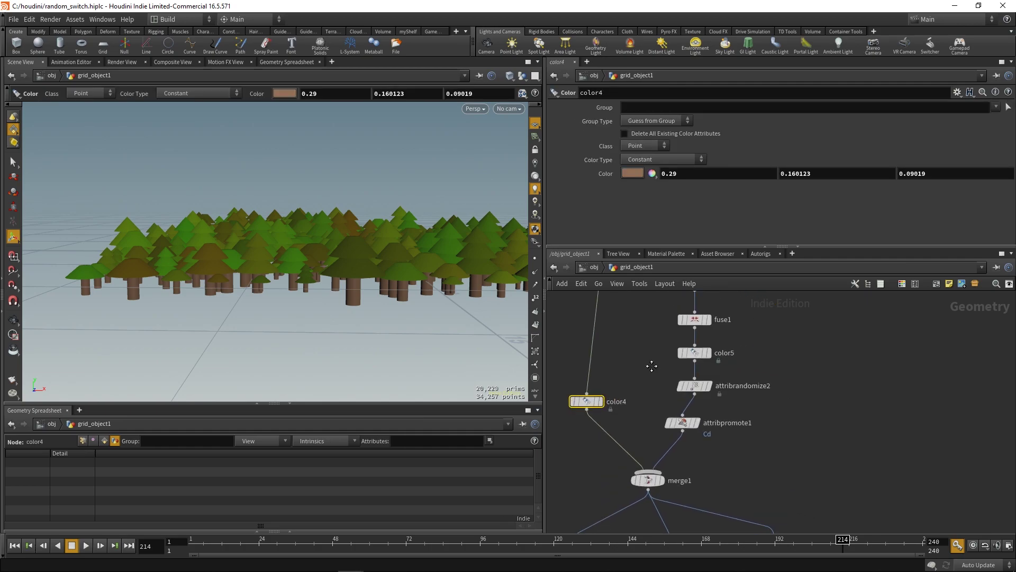
{"action": "middle_click_drag", "start_coordinate": [651, 363], "coordinate": [689, 396]}
{"action": "left_click_drag", "start_coordinate": [680, 383], "coordinate": [751, 453]}
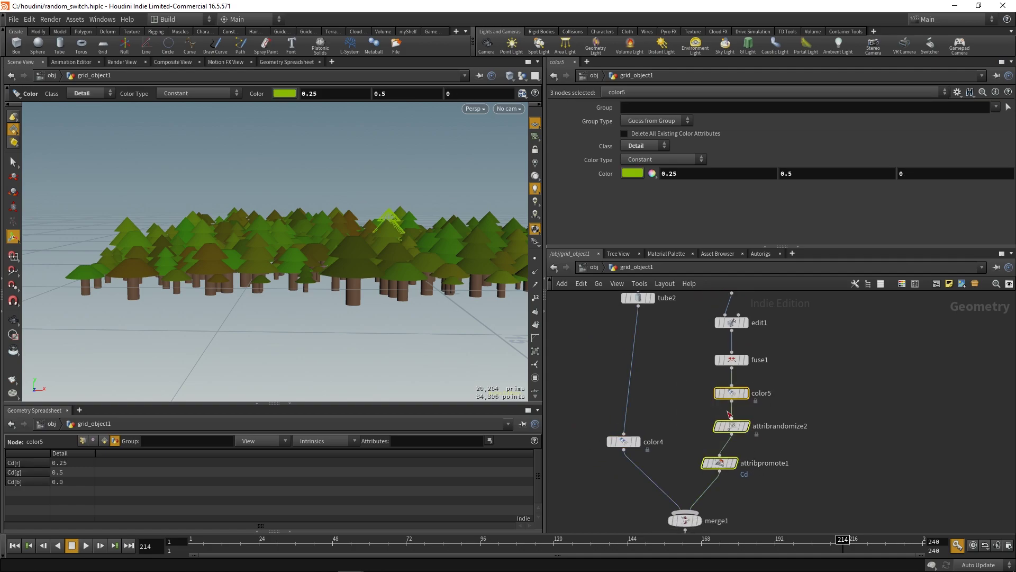
{"action": "left_click_drag", "start_coordinate": [735, 398], "coordinate": [658, 356]}
{"action": "key", "text": "y"}
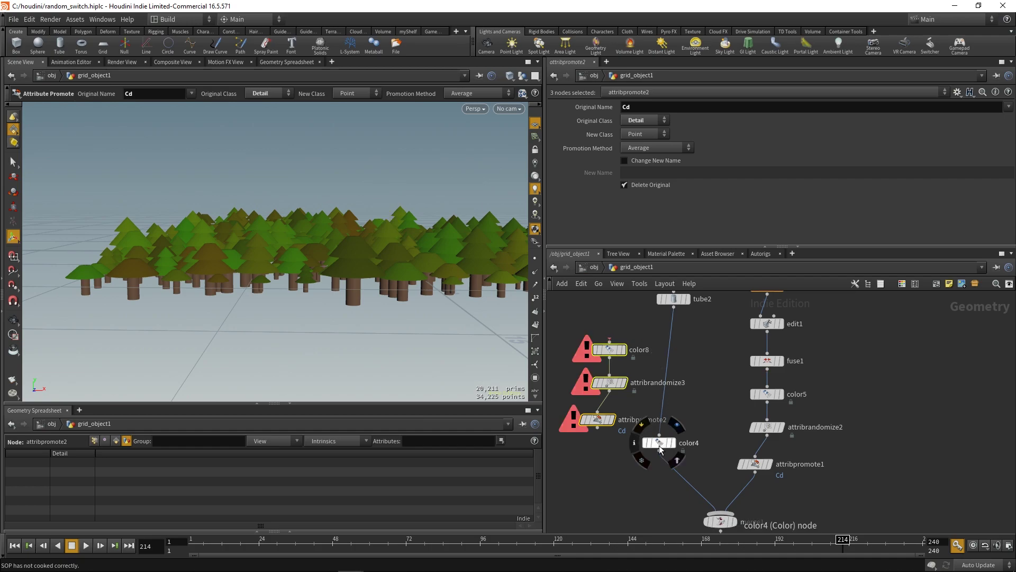
Pull color4 out of the trunk branch, feed it into attribrandomize3 in place of color8, and set its Class to Detail.
{"action": "left_click", "coordinate": [610, 350]}
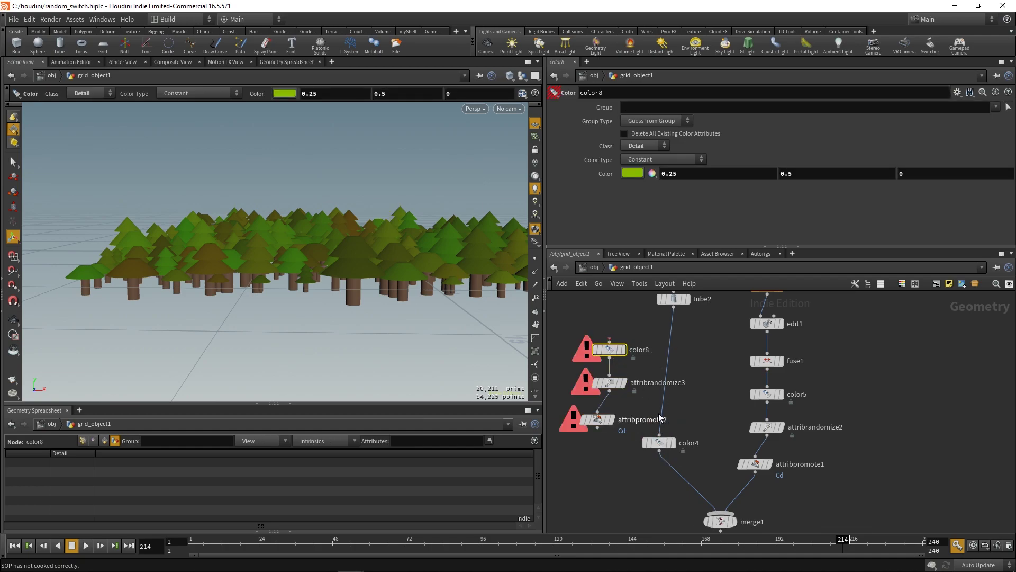
{"action": "left_click_drag", "start_coordinate": [667, 446], "coordinate": [562, 346]}
{"action": "middle_click_drag", "start_coordinate": [625, 344], "coordinate": [668, 360]}
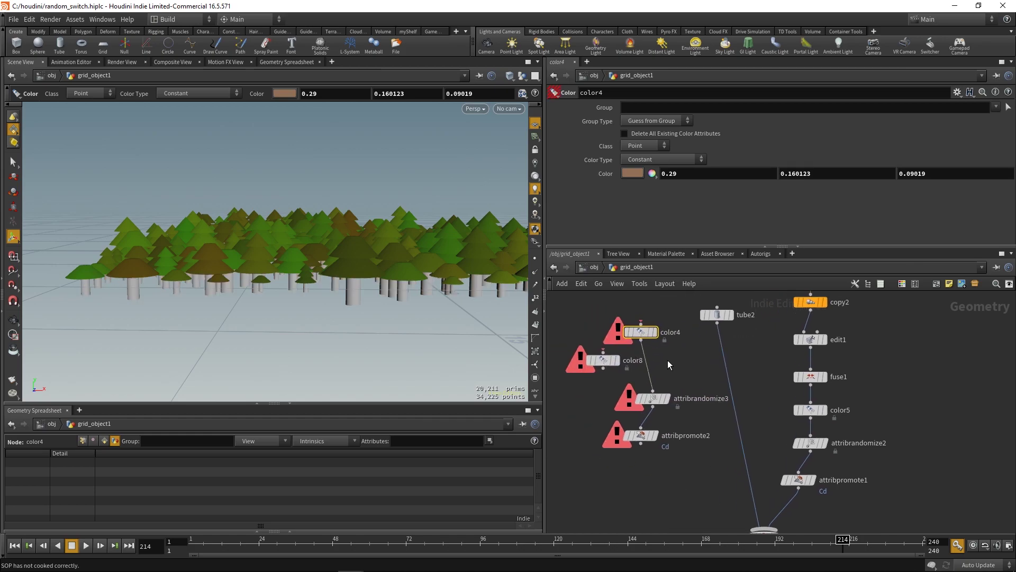
{"action": "left_click", "coordinate": [642, 157]}
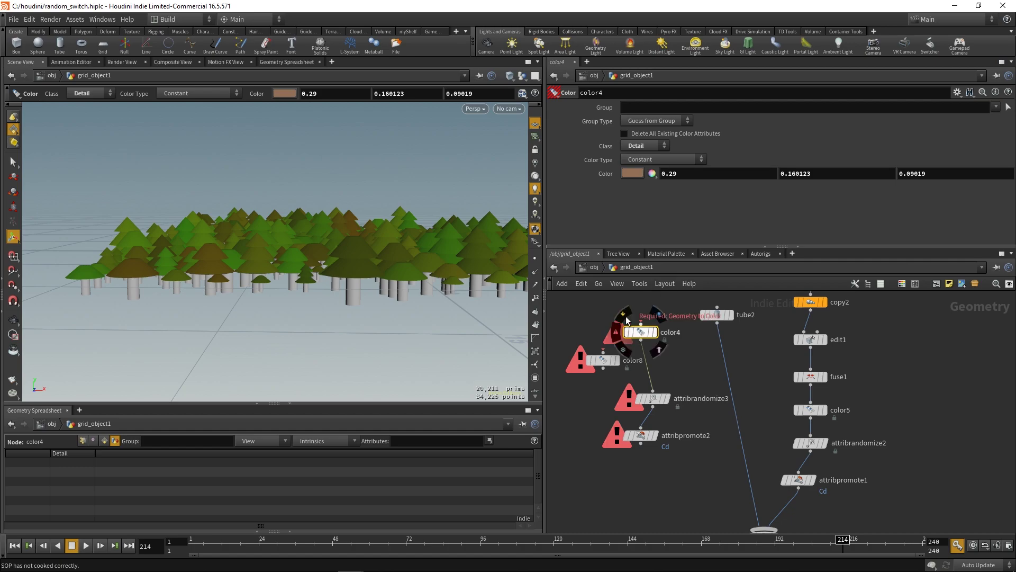
{"action": "left_click_drag", "start_coordinate": [639, 337], "coordinate": [651, 373]}
Move the color4, attribrandomize3 and attribpromote2 chain closer to the trunk branch and wire tube2 into color4.
{"action": "left_click_drag", "start_coordinate": [630, 330], "coordinate": [694, 454]}
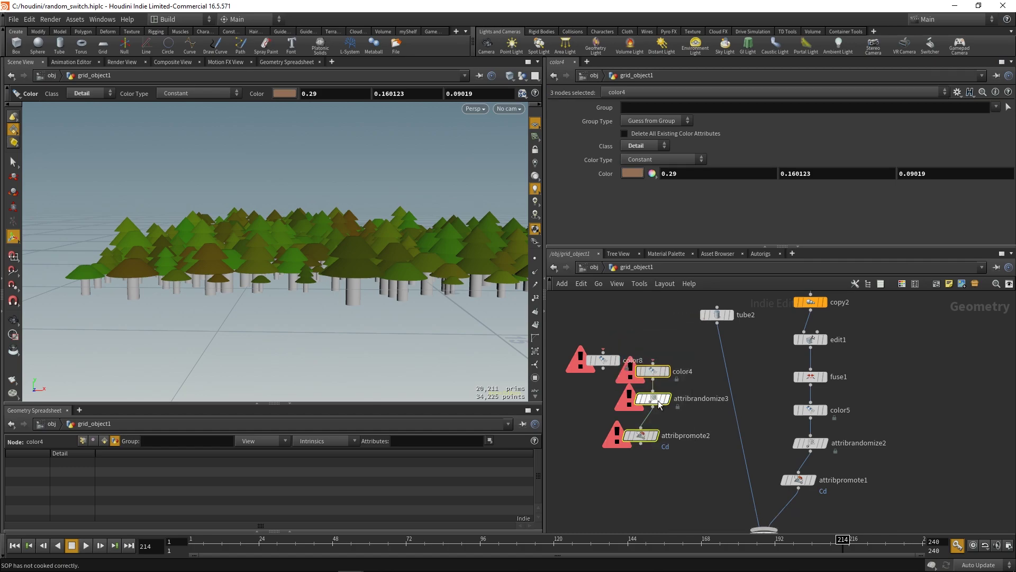
{"action": "left_click_drag", "start_coordinate": [653, 398], "coordinate": [688, 414]}
{"action": "left_click_drag", "start_coordinate": [716, 323], "coordinate": [688, 377]}
{"action": "middle_click_drag", "start_coordinate": [721, 433], "coordinate": [667, 359]}
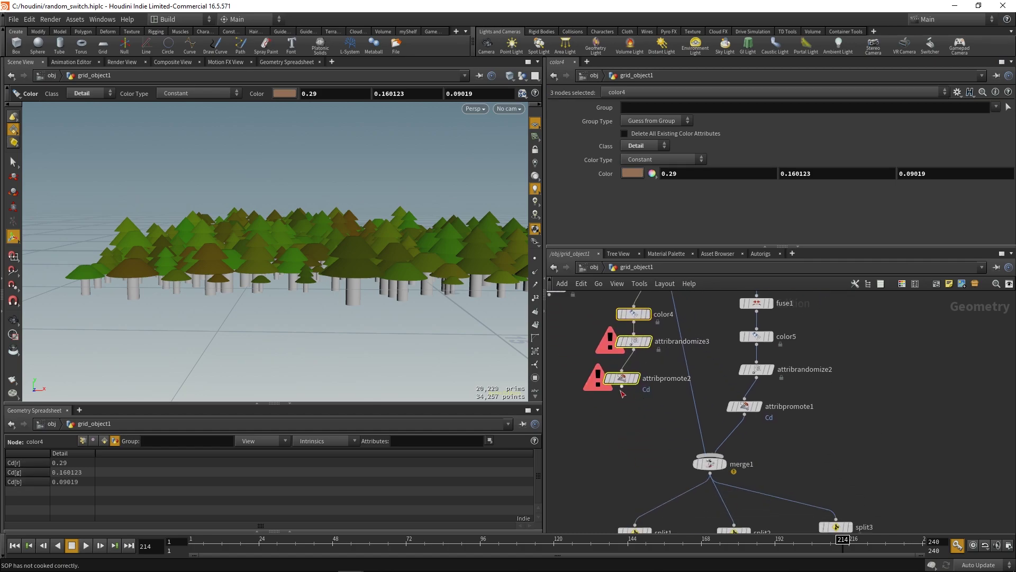
Connect attribpromote2 to merge1 and cut the direct wire from tube2 to merge1.
{"action": "left_click_drag", "start_coordinate": [622, 387], "coordinate": [687, 445]}
{"action": "key", "text": "Escape"}
{"action": "left_click", "coordinate": [655, 430]}
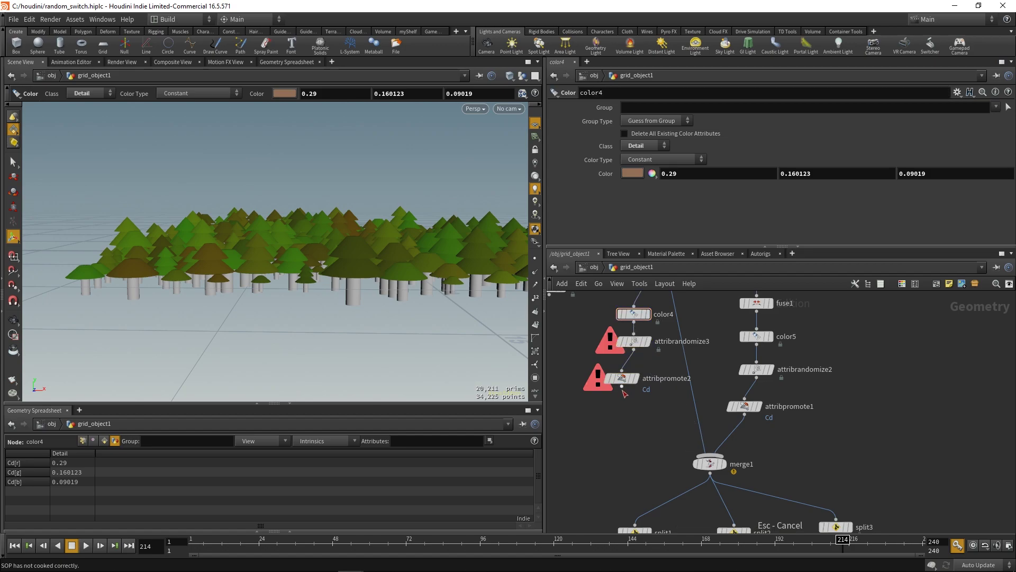
{"action": "left_click_drag", "start_coordinate": [622, 386], "coordinate": [680, 449]}
{"action": "key", "text": "y"}
{"action": "left_click_drag", "start_coordinate": [682, 403], "coordinate": [707, 405]}
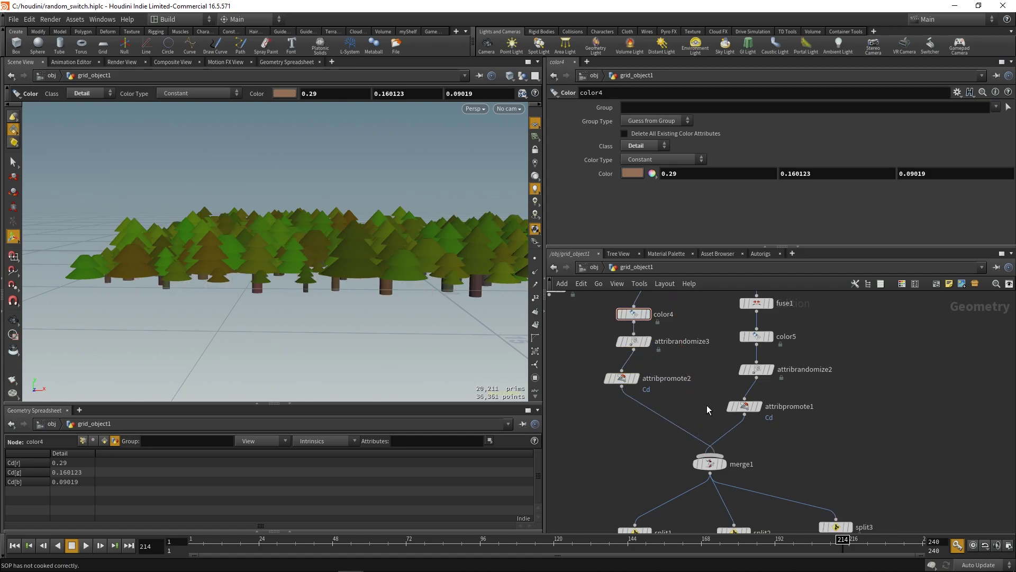
Reorder the inputs of merge1 so attribpromote2 comes before attribpromote1, and view the trunks up close.
{"action": "mouse_move", "coordinate": [371, 292]}
{"action": "left_mouse_down", "text": "alt"}
{"action": "mouse_move", "coordinate": [369, 259]}
{"action": "mouse_move", "coordinate": [363, 297]}
{"action": "left_mouse_up", "text": "alt"}
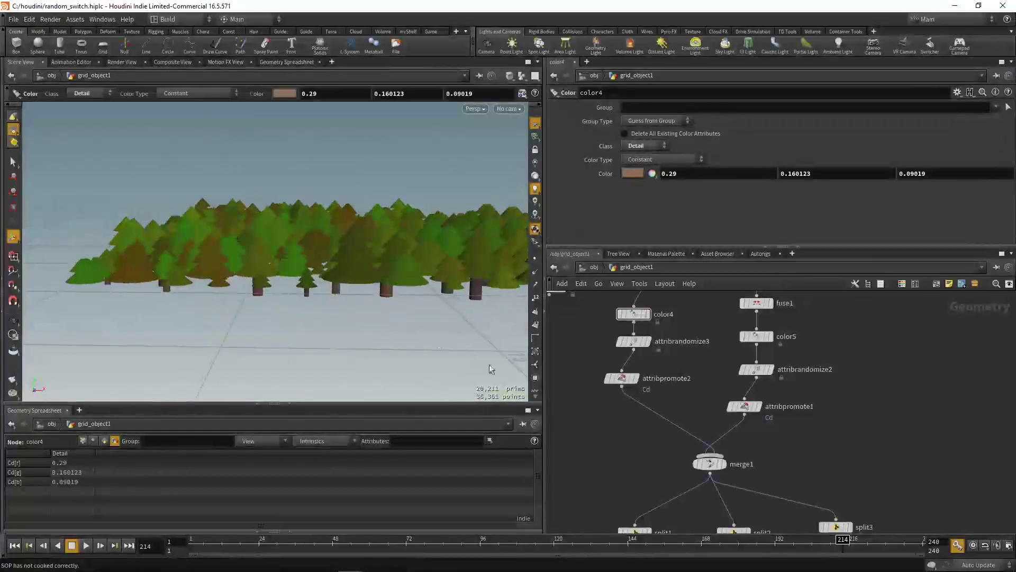
{"action": "left_click", "coordinate": [709, 464]}
{"action": "key", "text": "shift+r"}
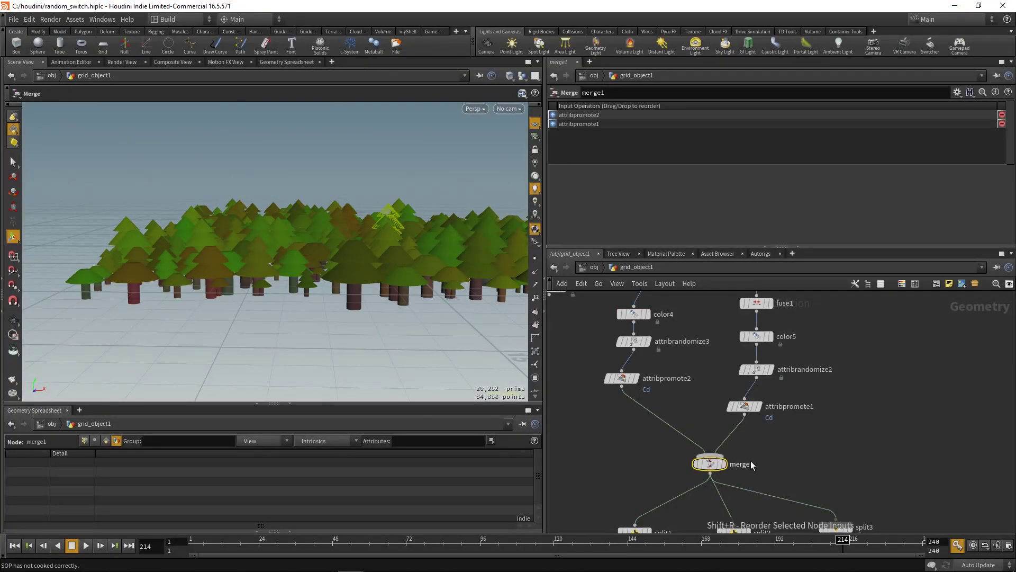
{"action": "key", "text": "Escape"}
{"action": "left_click_drag", "start_coordinate": [459, 362], "coordinate": [402, 304]}
{"action": "mouse_move", "coordinate": [403, 305]}
{"action": "right_mouse_down"}
{"action": "mouse_move", "coordinate": [419, 301]}
{"action": "mouse_move", "coordinate": [375, 288]}
{"action": "mouse_move", "coordinate": [410, 291]}
{"action": "right_mouse_up"}
Set the Min Value of attribrandomize3 to 0.5 to reduce the trunks' colour variation.
{"action": "middle_click_drag", "start_coordinate": [640, 388], "coordinate": [664, 414]}
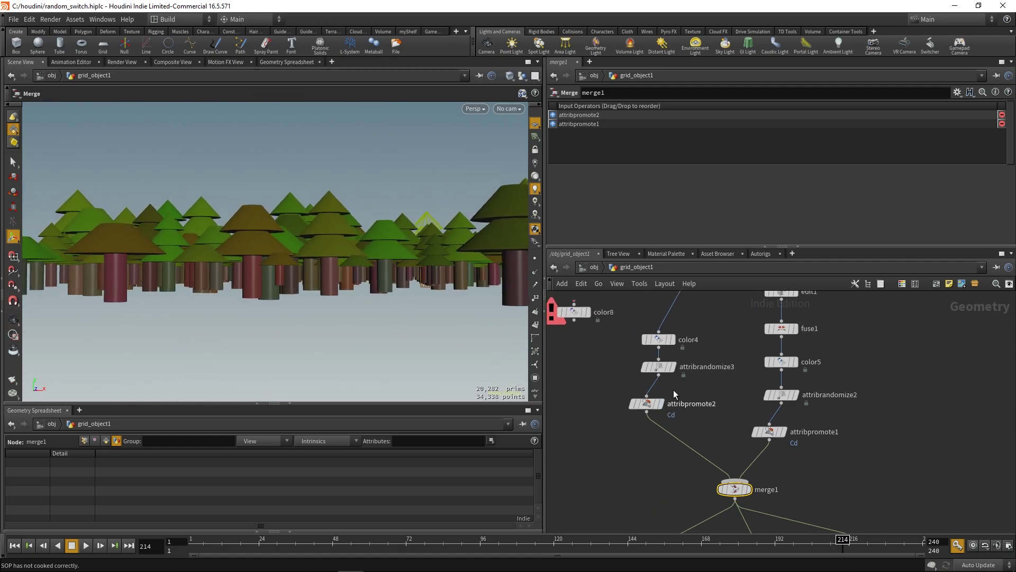
{"action": "left_click_drag", "start_coordinate": [609, 361], "coordinate": [662, 376]}
{"action": "middle_click_drag", "start_coordinate": [657, 200], "coordinate": [658, 217]}
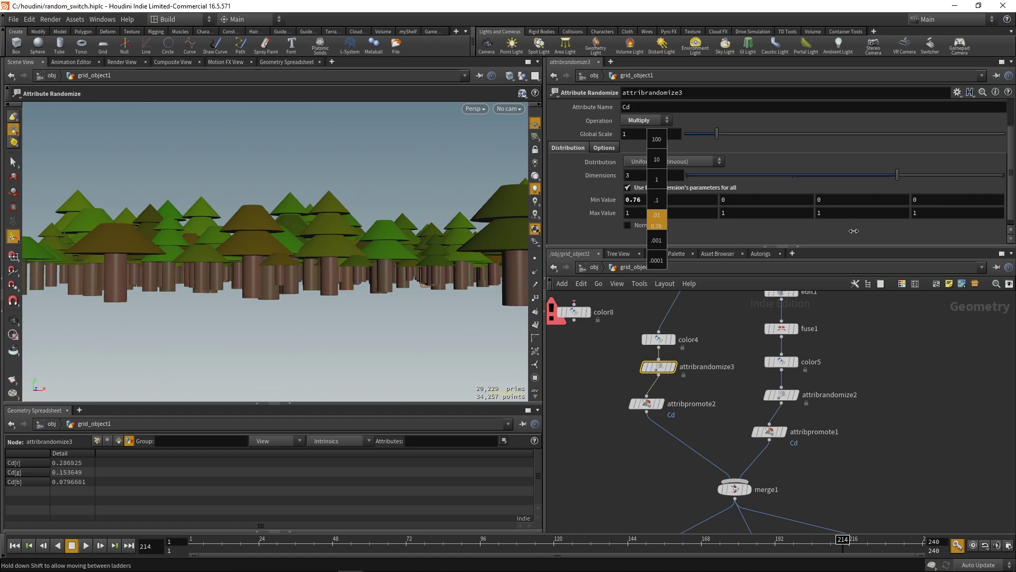
{"action": "middle_click_drag", "start_coordinate": [733, 209], "coordinate": [644, 201]}
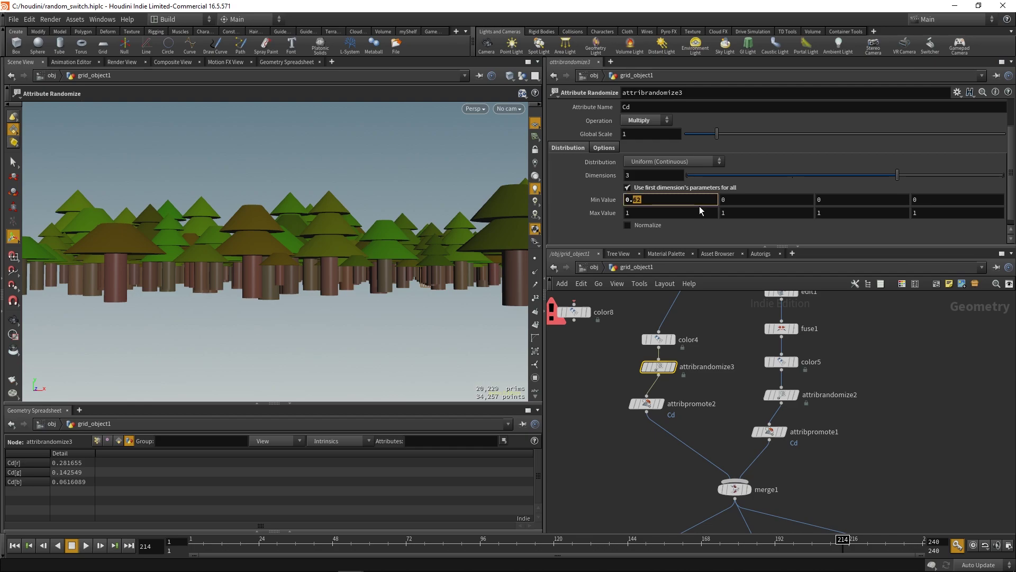
{"action": "type", "text": "5"}
{"action": "key", "text": "Return"}
{"action": "key", "text": "Escape"}
{"action": "left_click_drag", "start_coordinate": [278, 287], "coordinate": [380, 287]}
Delete the leftover unconnected color8 node beside the trunk branch.
{"action": "middle_click_drag", "start_coordinate": [627, 378], "coordinate": [659, 400]}
{"action": "left_click_drag", "start_coordinate": [659, 399], "coordinate": [583, 306]}
{"action": "key", "text": "Delete"}
{"action": "middle_click_drag", "start_coordinate": [760, 502], "coordinate": [689, 434]}
{"action": "scroll", "coordinate": [737, 383], "scroll_direction": "down", "scroll_amount": 10}
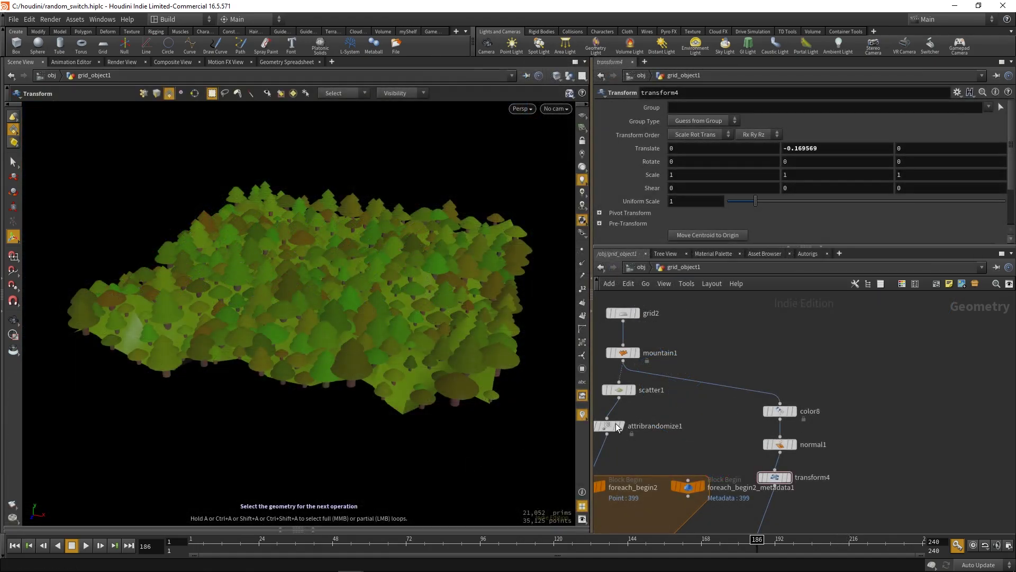
Look over the forest on the terrain and display the grid2 node as shaded wireframe.
{"action": "middle_click_drag", "start_coordinate": [651, 413], "coordinate": [782, 393]}
{"action": "scroll", "coordinate": [782, 393], "scroll_direction": "down", "scroll_amount": 3}
{"action": "key", "text": "Escape"}
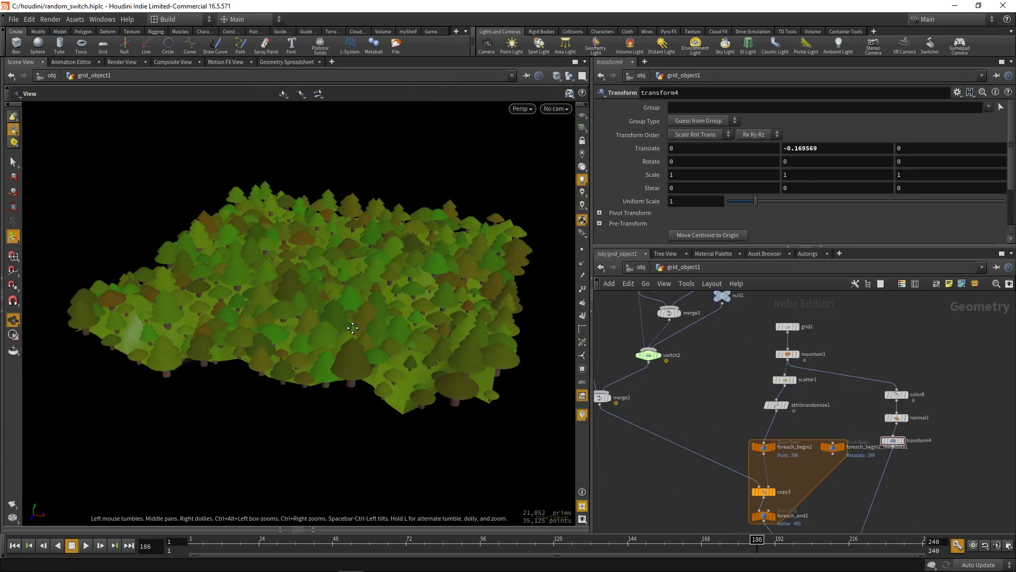
{"action": "left_click_drag", "start_coordinate": [352, 330], "coordinate": [464, 357]}
{"action": "middle_click_drag", "start_coordinate": [772, 341], "coordinate": [726, 363]}
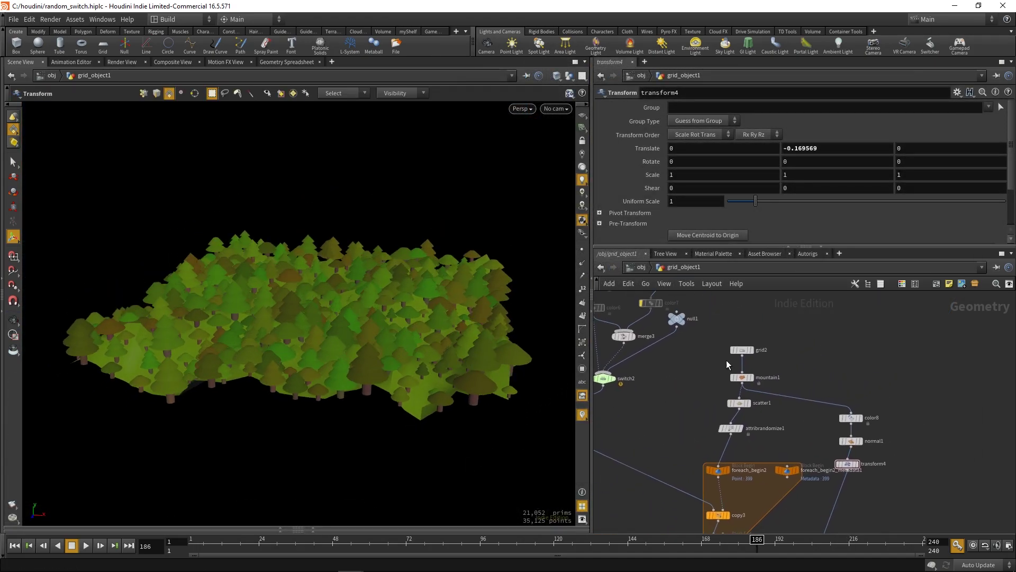
{"action": "scroll", "coordinate": [736, 341], "scroll_direction": "up", "scroll_amount": 3}
{"action": "left_click_drag", "start_coordinate": [721, 338], "coordinate": [780, 358]}
{"action": "key", "text": "r"}
{"action": "mouse_move", "coordinate": [449, 339]}
{"action": "left_mouse_down", "text": "alt"}
{"action": "mouse_move", "coordinate": [449, 357]}
{"action": "mouse_move", "coordinate": [428, 370]}
{"action": "left_mouse_up", "text": "alt"}
{"action": "key", "text": "shift+w"}
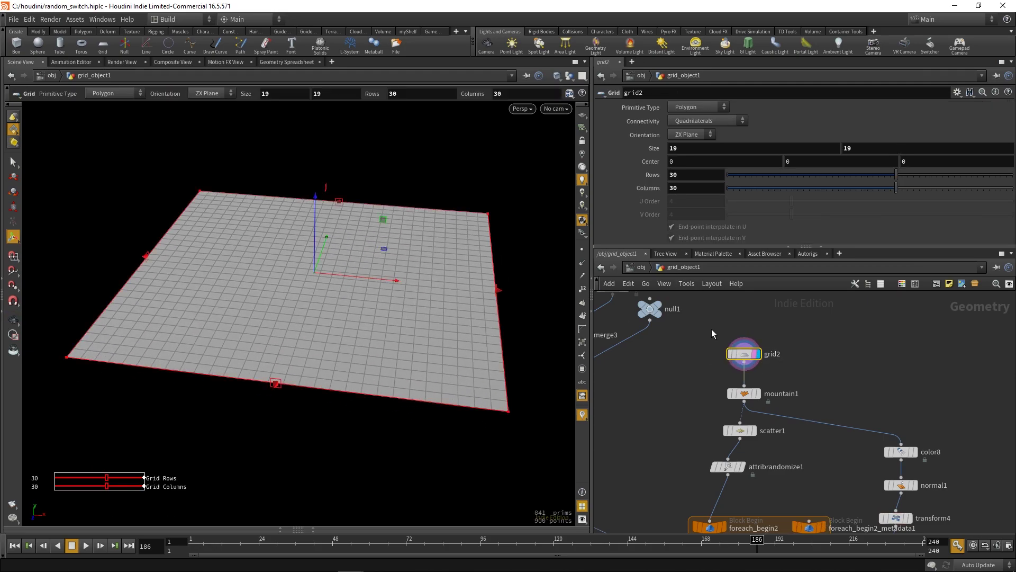
Display mountain1 and set its Height to 3.75 and Element Size to 5.5 for smoother terrain.
{"action": "left_click", "coordinate": [741, 385]}
{"action": "left_click", "coordinate": [754, 385]}
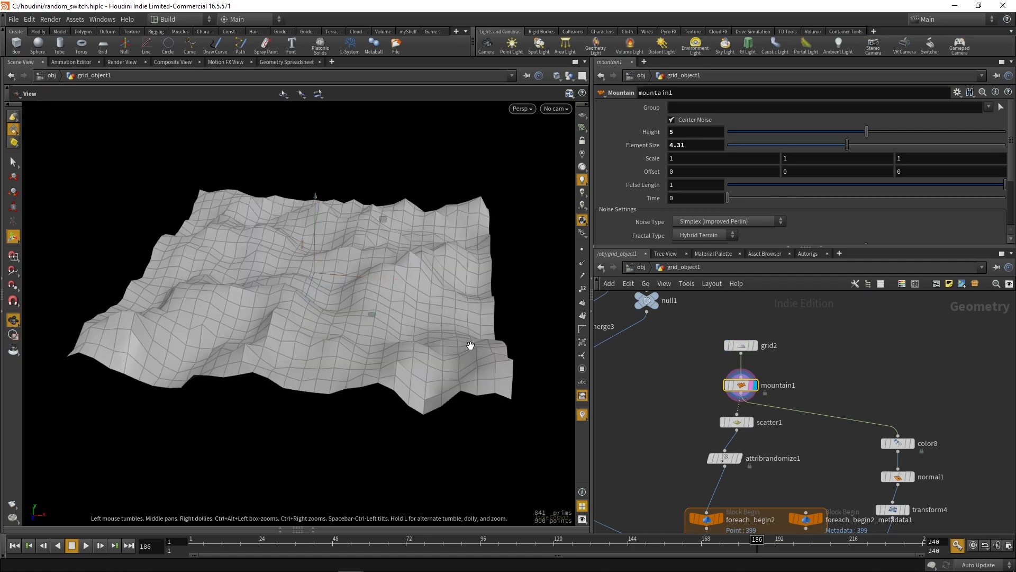
{"action": "left_click_drag", "start_coordinate": [471, 345], "coordinate": [480, 371]}
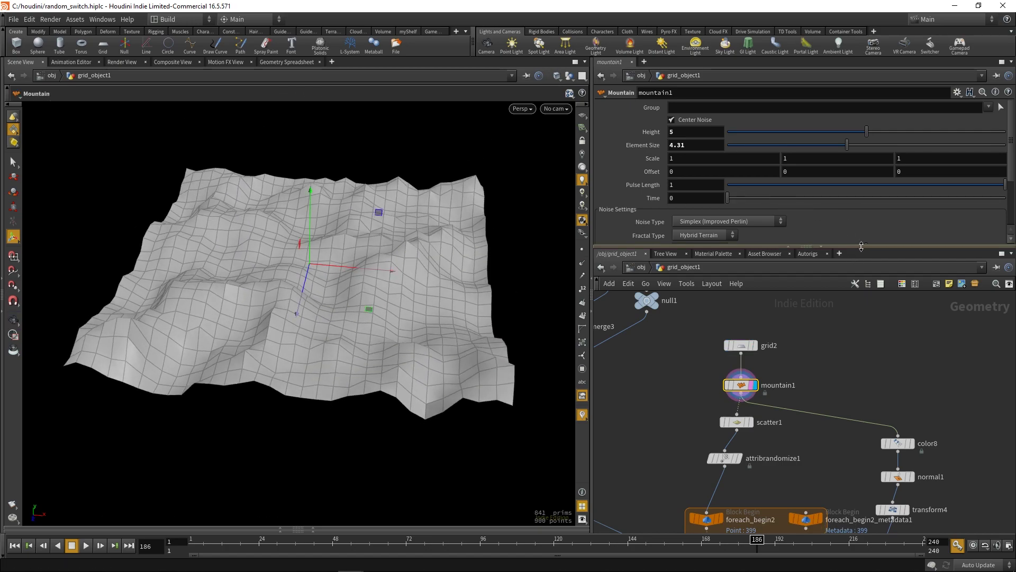
{"action": "left_click_drag", "start_coordinate": [861, 246], "coordinate": [862, 284]}
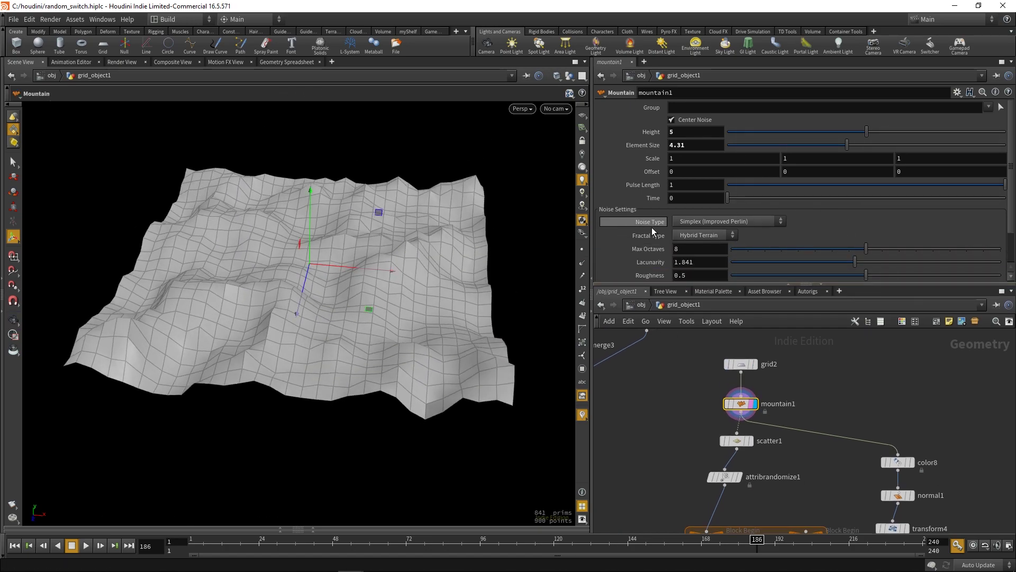
{"action": "mouse_move", "coordinate": [844, 146]}
{"action": "left_mouse_down"}
{"action": "mouse_move", "coordinate": [900, 154]}
{"action": "mouse_move", "coordinate": [853, 133]}
{"action": "mouse_move", "coordinate": [832, 136]}
{"action": "left_mouse_up"}
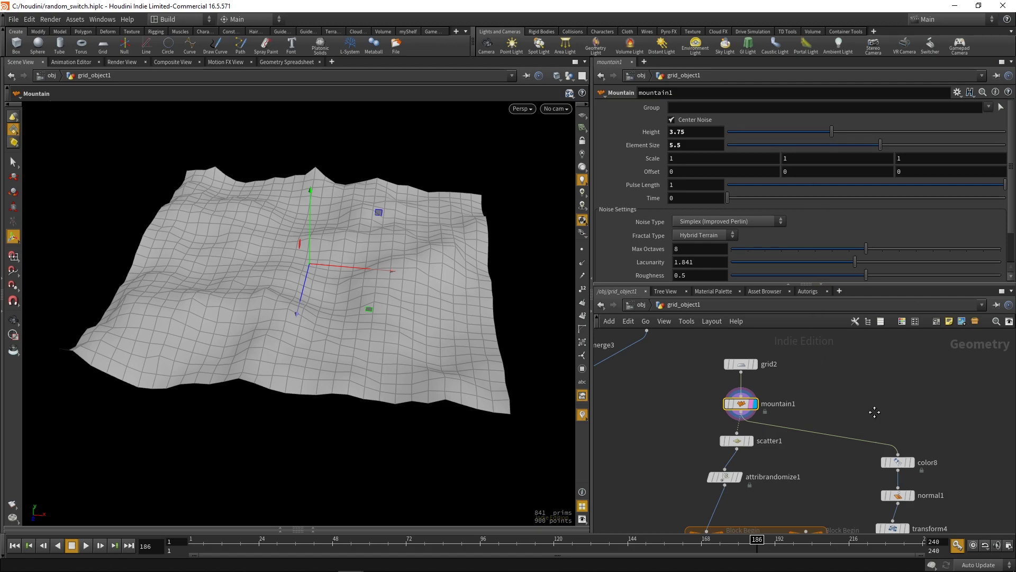
Review the scatter1 settings and display the points output by attribrandomize1.
{"action": "left_click", "coordinate": [719, 405]}
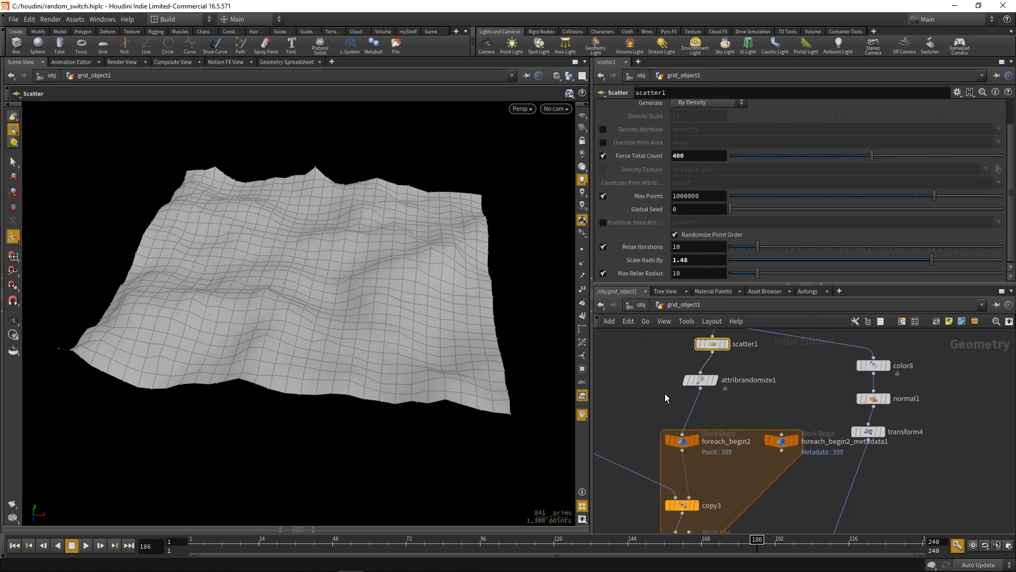
{"action": "left_click", "coordinate": [700, 379]}
{"action": "left_click", "coordinate": [714, 379]}
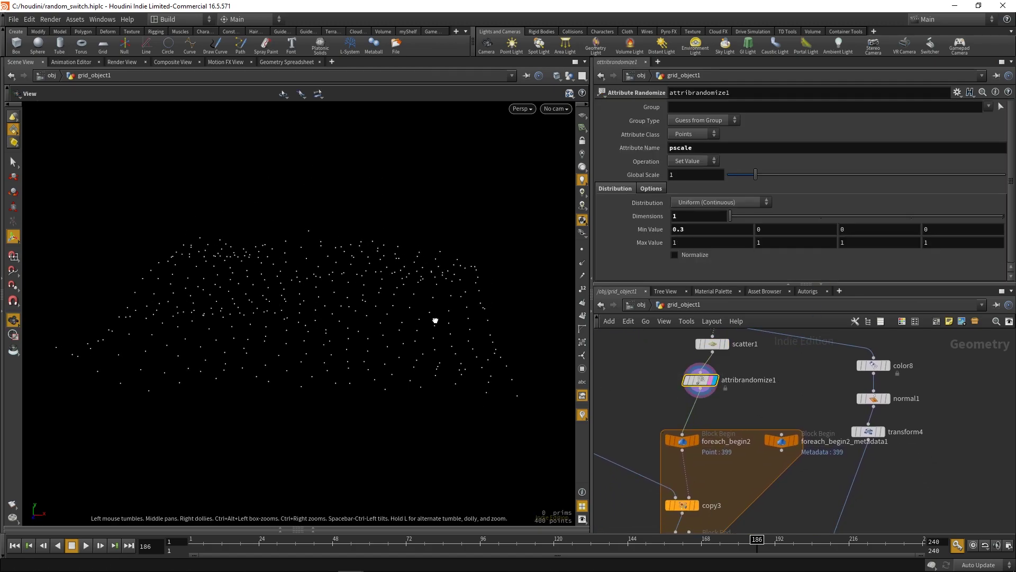
{"action": "middle_click_drag", "start_coordinate": [822, 389], "coordinate": [755, 402]}
Display the ground branch node by node, from color8 through normal1 to transform4.
{"action": "left_click", "coordinate": [807, 377]}
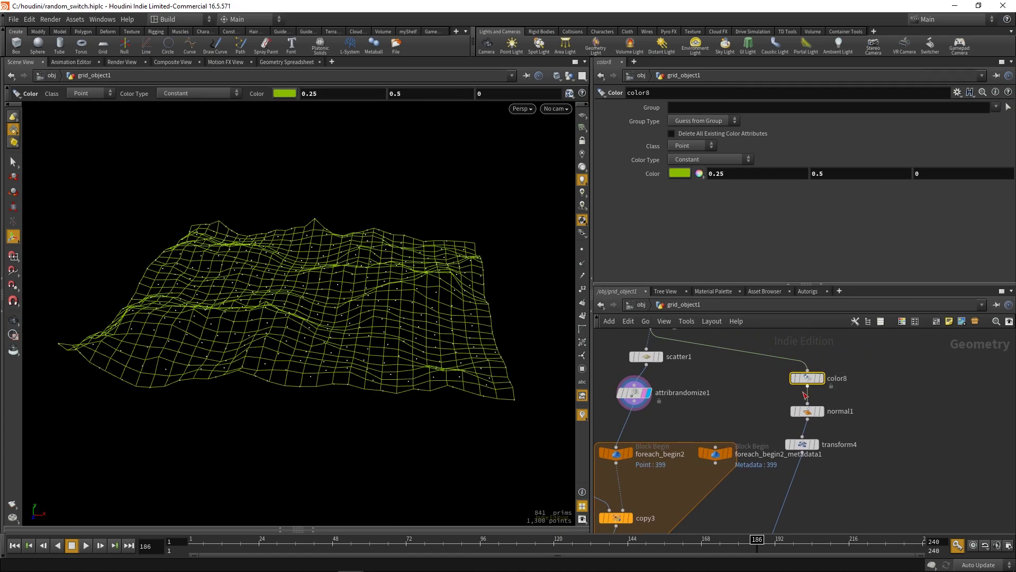
{"action": "left_click", "coordinate": [820, 378]}
{"action": "left_click_drag", "start_coordinate": [409, 319], "coordinate": [402, 331], "text": "alt"}
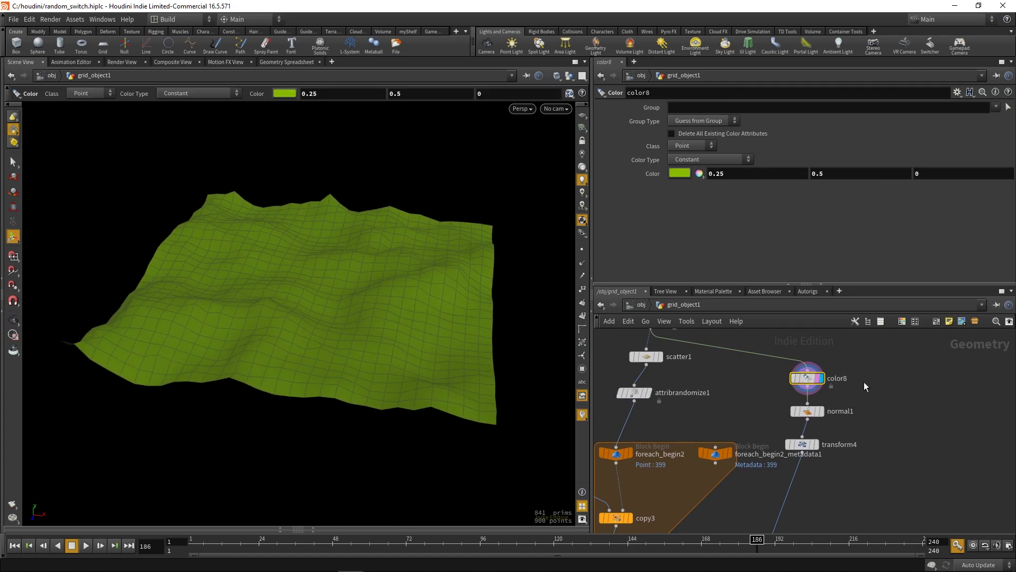
{"action": "middle_click_drag", "start_coordinate": [862, 379], "coordinate": [886, 427]}
{"action": "scroll", "coordinate": [725, 395], "scroll_direction": "down", "scroll_amount": 3}
{"action": "middle_click_drag", "start_coordinate": [816, 437], "coordinate": [823, 416]}
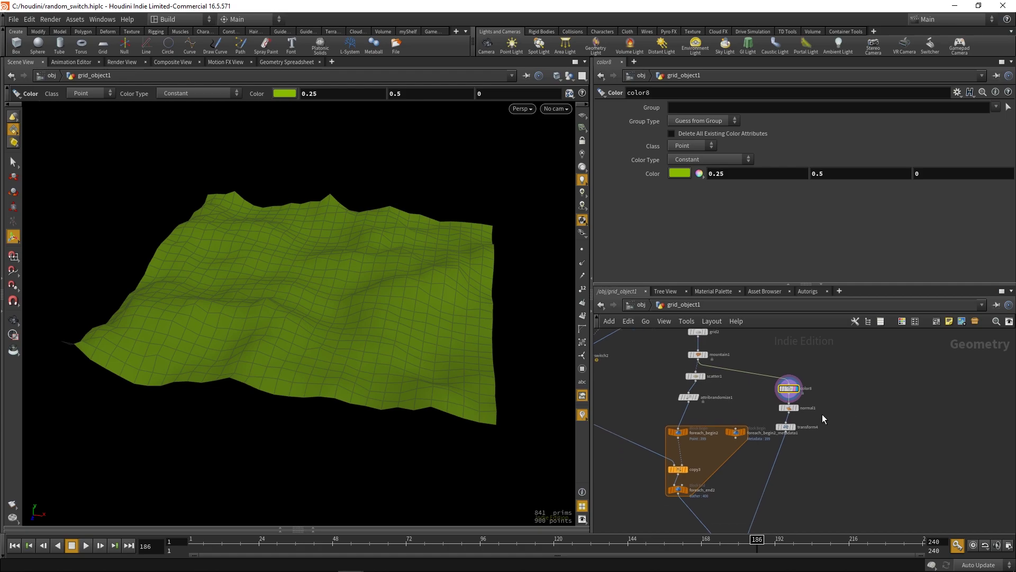
{"action": "left_click", "coordinate": [791, 409]}
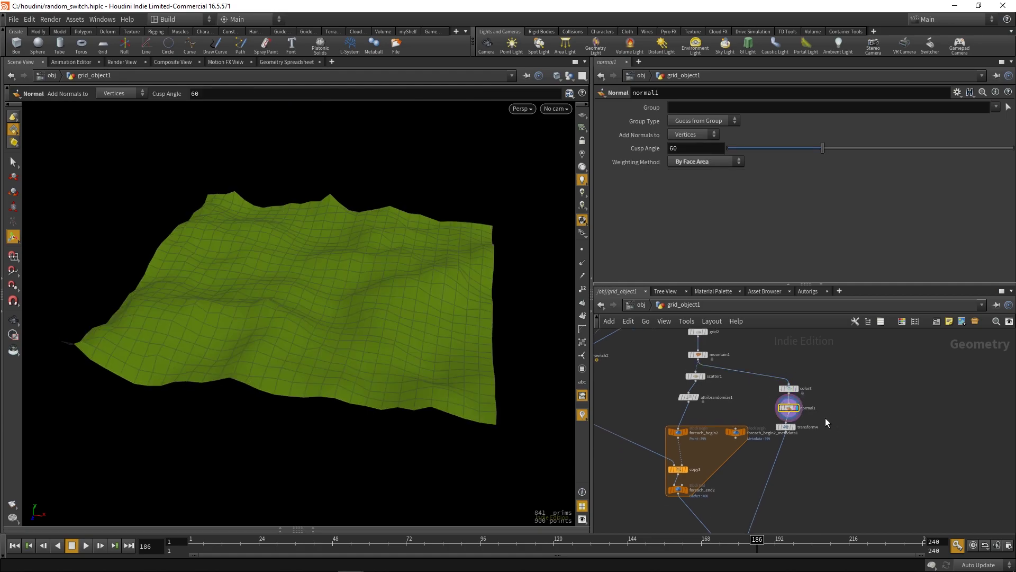
{"action": "left_click_drag", "start_coordinate": [789, 432], "coordinate": [782, 423]}
{"action": "left_click", "coordinate": [792, 427]}
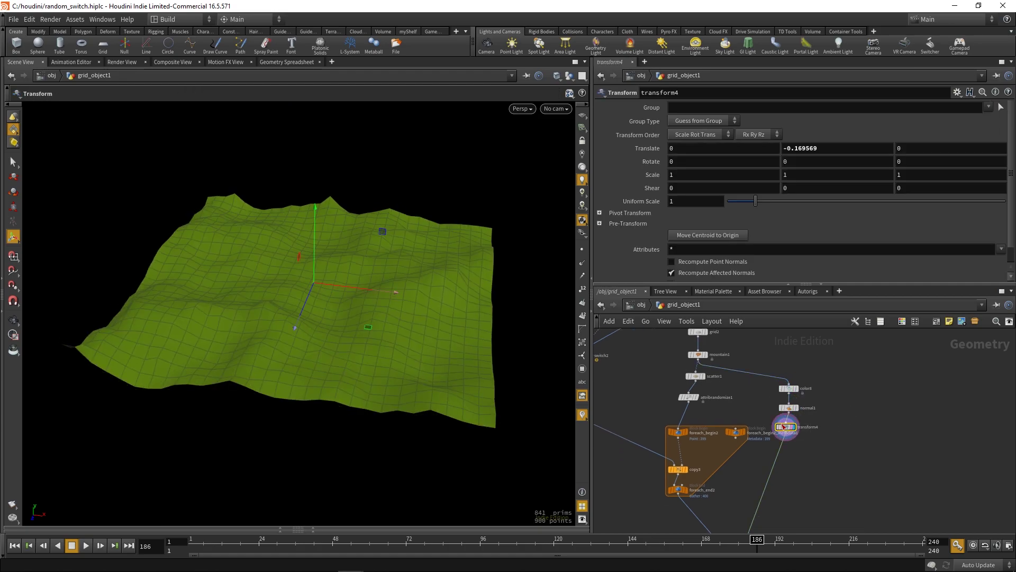
Display merge4 and examine the trees combined with the ground from a lower angle.
{"action": "middle_click_drag", "start_coordinate": [797, 487], "coordinate": [803, 426]}
{"action": "scroll", "coordinate": [802, 426], "scroll_direction": "down", "scroll_amount": 3}
{"action": "left_click", "coordinate": [762, 479]}
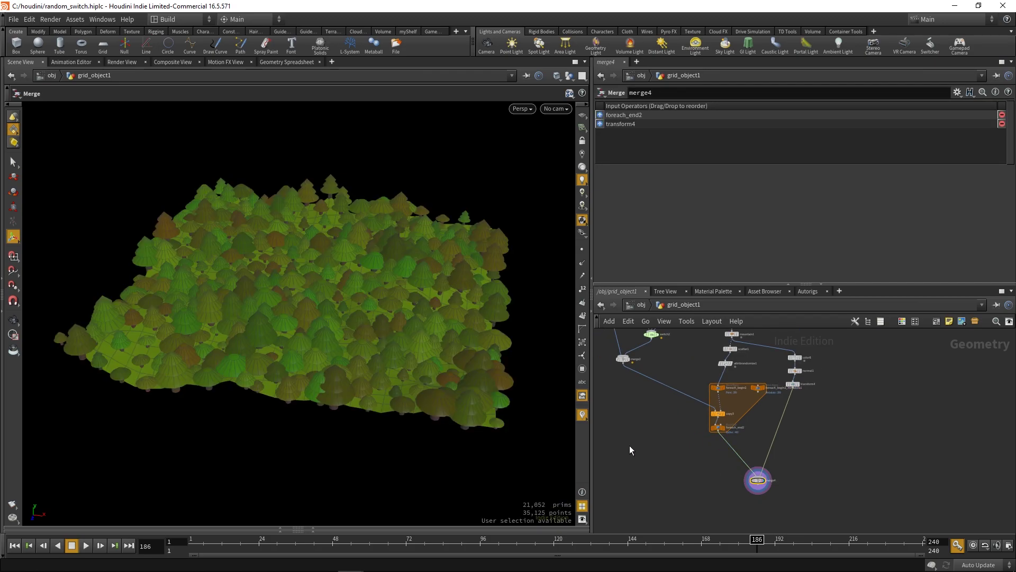
{"action": "left_click_drag", "start_coordinate": [403, 376], "coordinate": [399, 331], "text": "alt"}
{"action": "right_click_drag", "start_coordinate": [399, 331], "coordinate": [413, 363], "text": "alt"}
{"action": "middle_click_drag", "start_coordinate": [413, 363], "coordinate": [427, 344], "text": "alt"}
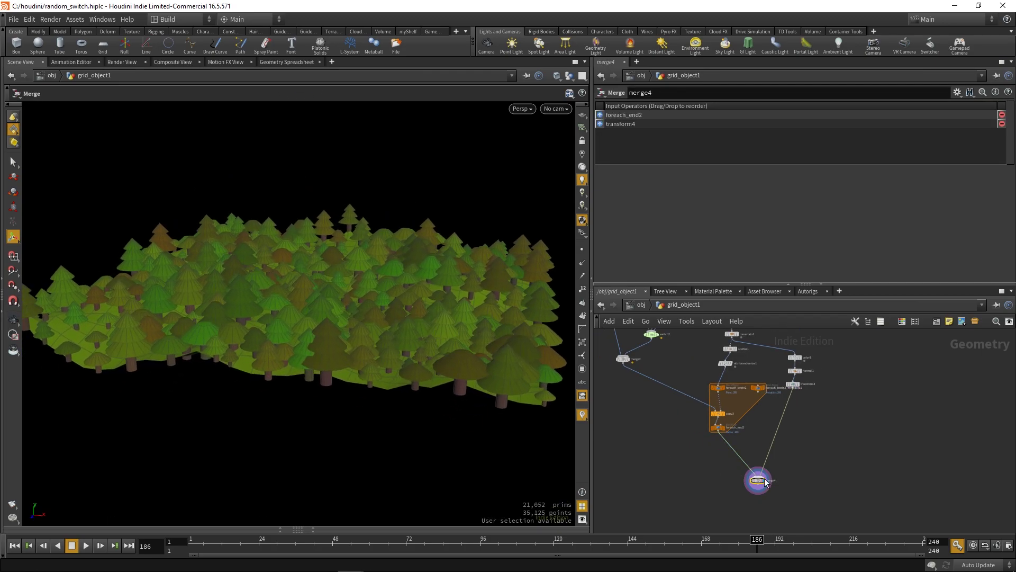
Review the transform4 settings and examine how the trees sit on the ground from several angles.
{"action": "scroll", "coordinate": [764, 481], "scroll_direction": "up", "scroll_amount": 3}
{"action": "scroll", "coordinate": [824, 492], "scroll_direction": "down", "scroll_amount": 4}
{"action": "scroll", "coordinate": [808, 384], "scroll_direction": "up", "scroll_amount": 4}
{"action": "left_click", "coordinate": [799, 379]}
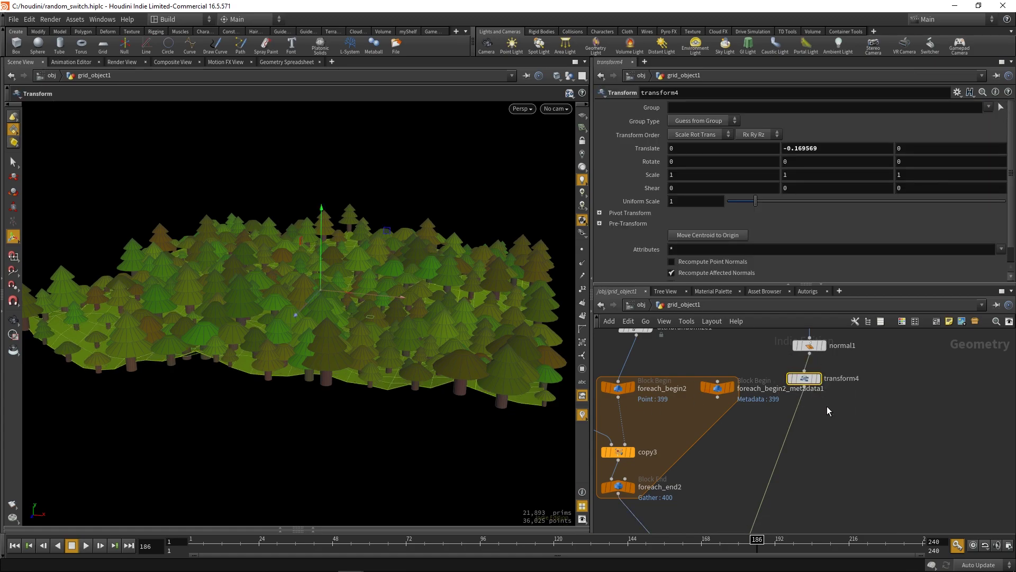
{"action": "key", "text": "Escape"}
{"action": "left_click_drag", "start_coordinate": [359, 370], "coordinate": [514, 353]}
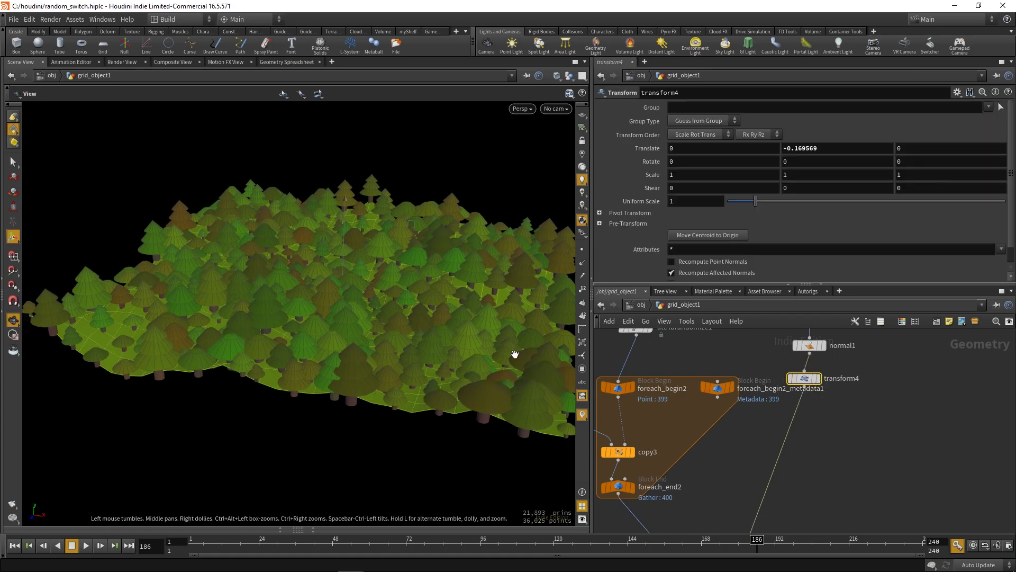
{"action": "left_click", "coordinate": [695, 419]}
{"action": "key", "text": "Escape"}
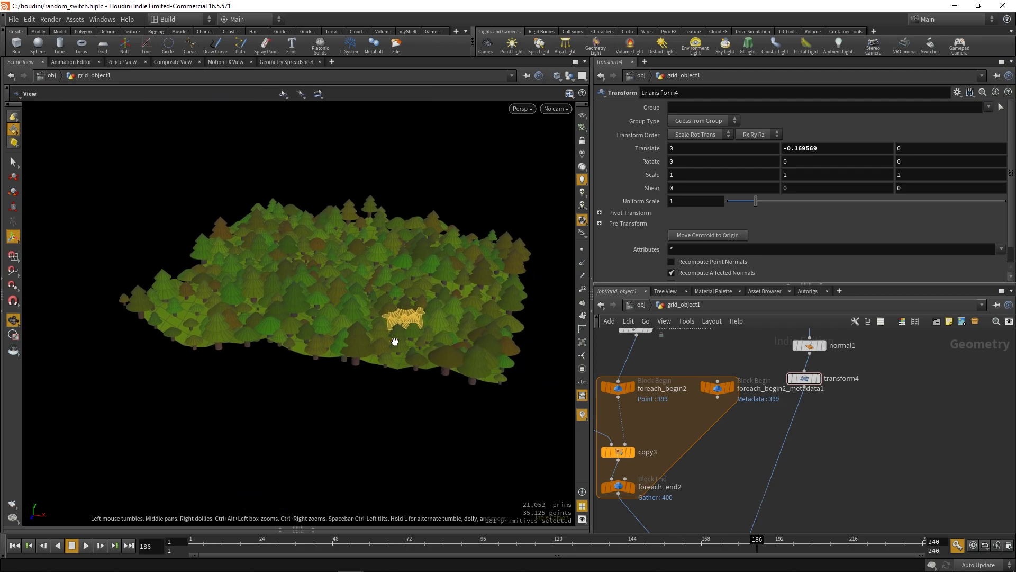